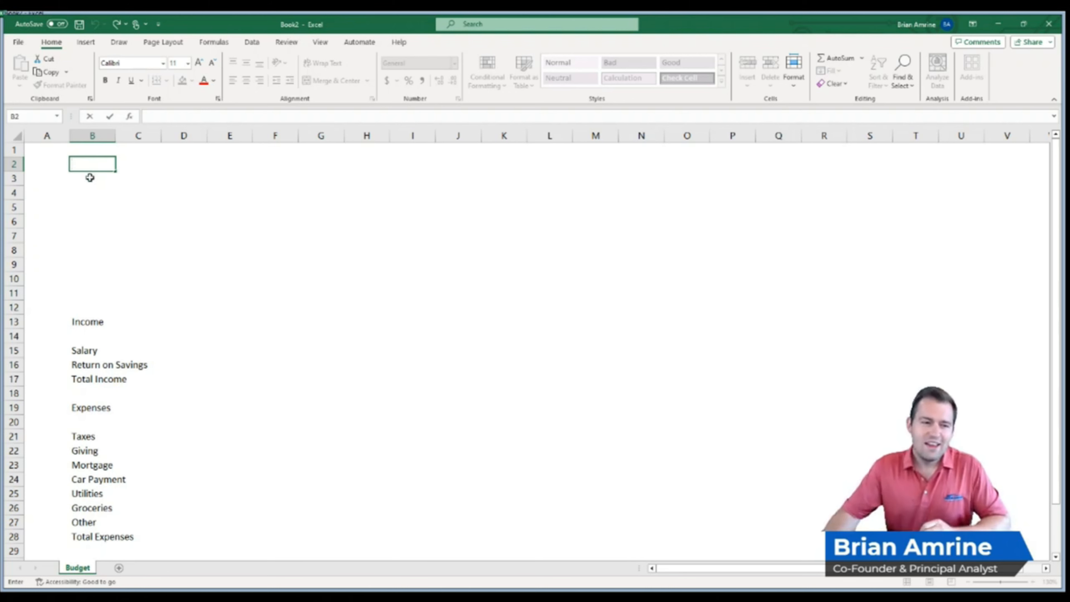
Enter the labels "Starting Savings Balance" in B2 and "Rate of Return on Savings" in B3.
{"action": "left_click", "coordinate": [82, 159]}
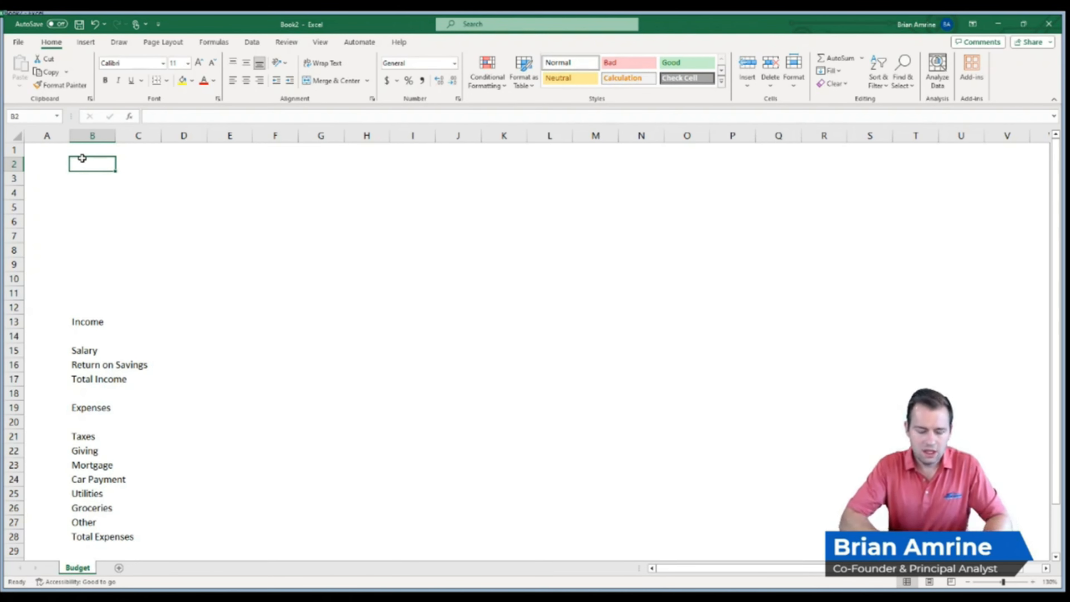
{"action": "type", "text": "Starting Savings Balanc"}
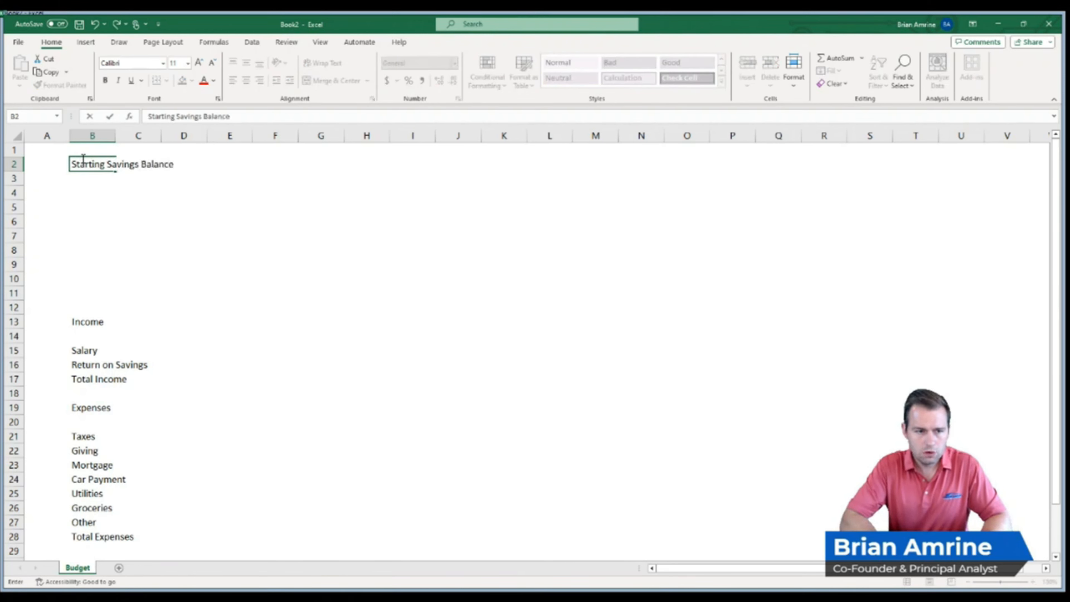
{"action": "type", "text": "e"}
{"action": "key", "text": "Return"}
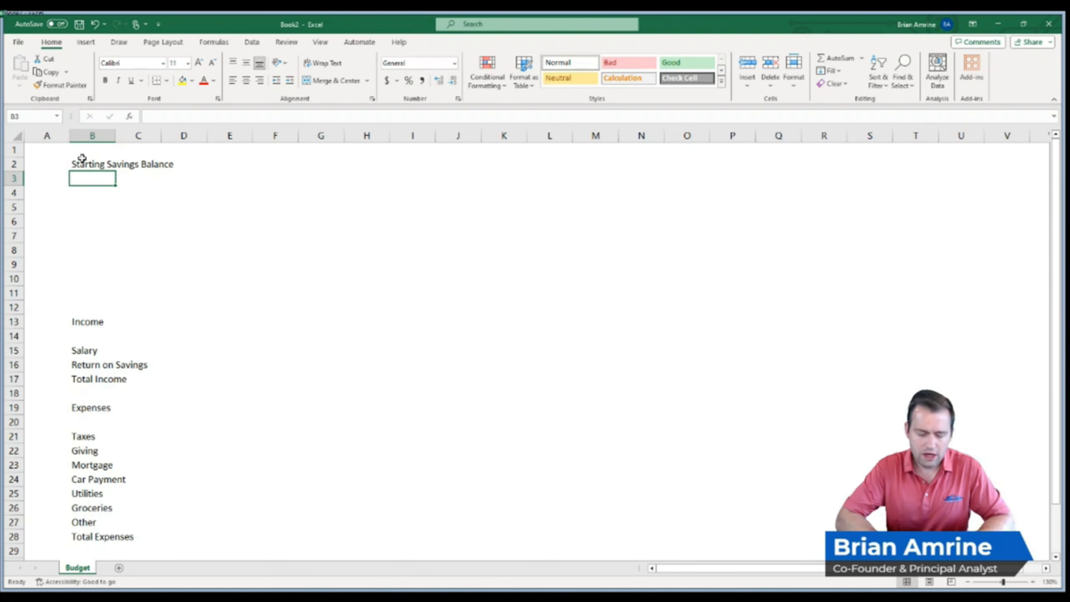
{"action": "type", "text": "Rate"}
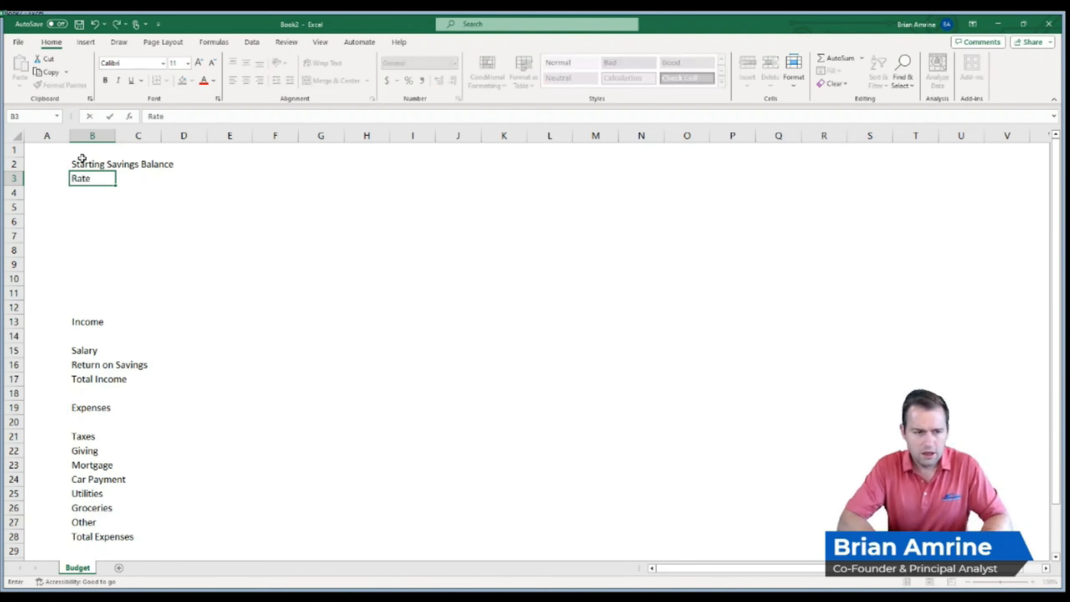
{"action": "type", "text": " of Return on"}
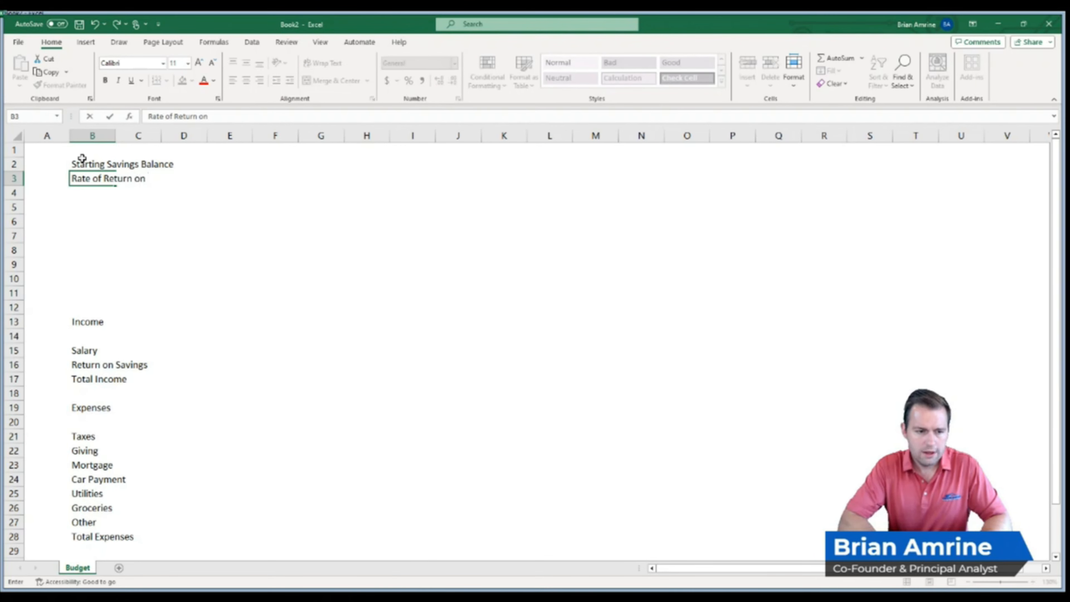
{"action": "type", "text": " Savings"}
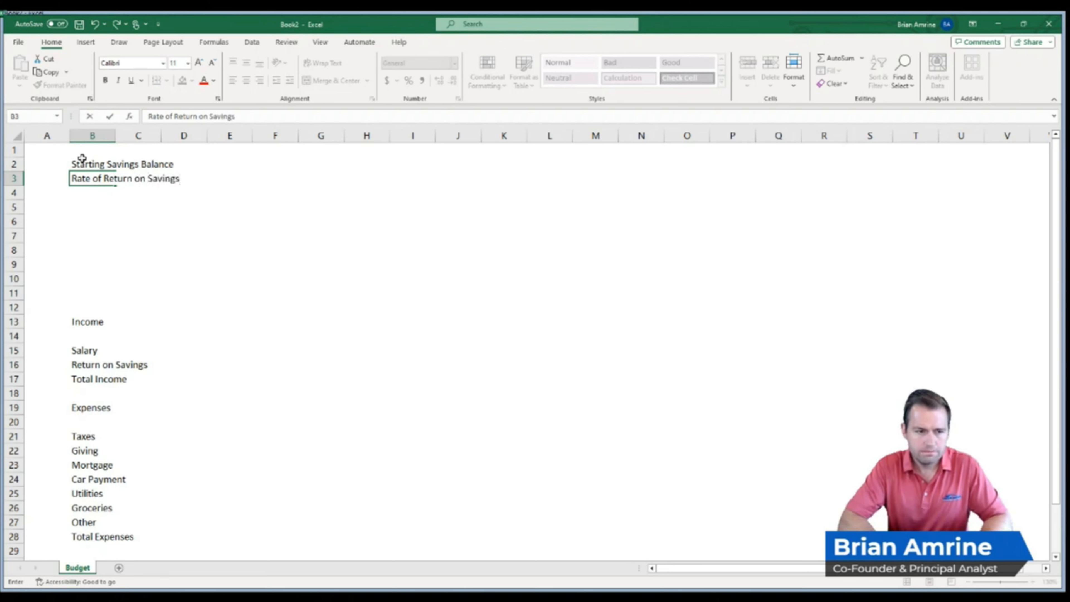
{"action": "key", "text": "Return"}
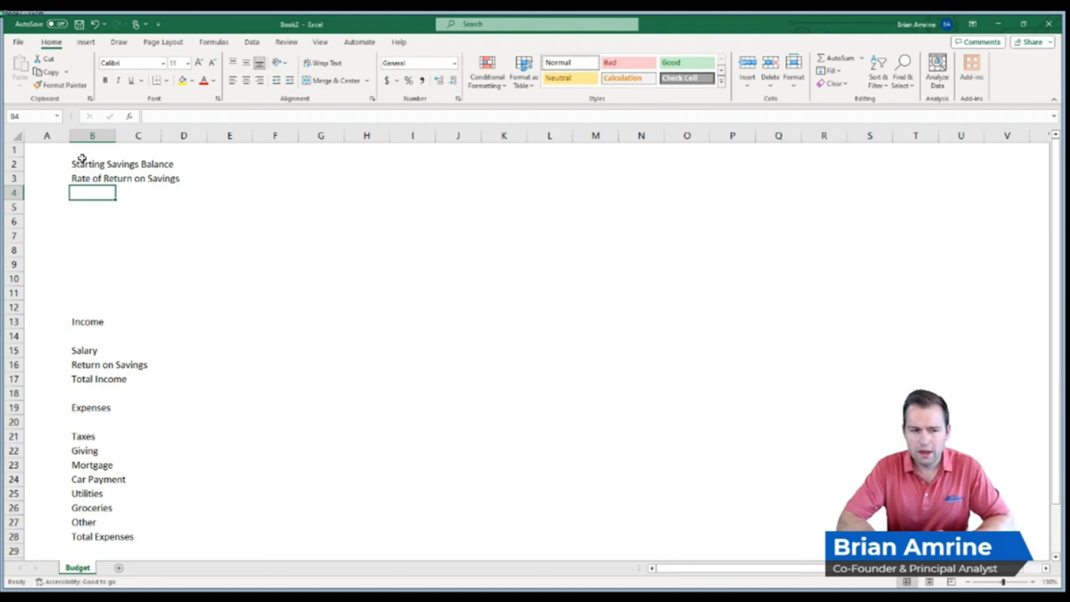
Add the assumption labels "Salary Growth" in B4 and "Tax Rate" in B5.
{"action": "type", "text": "Salary Growth"}
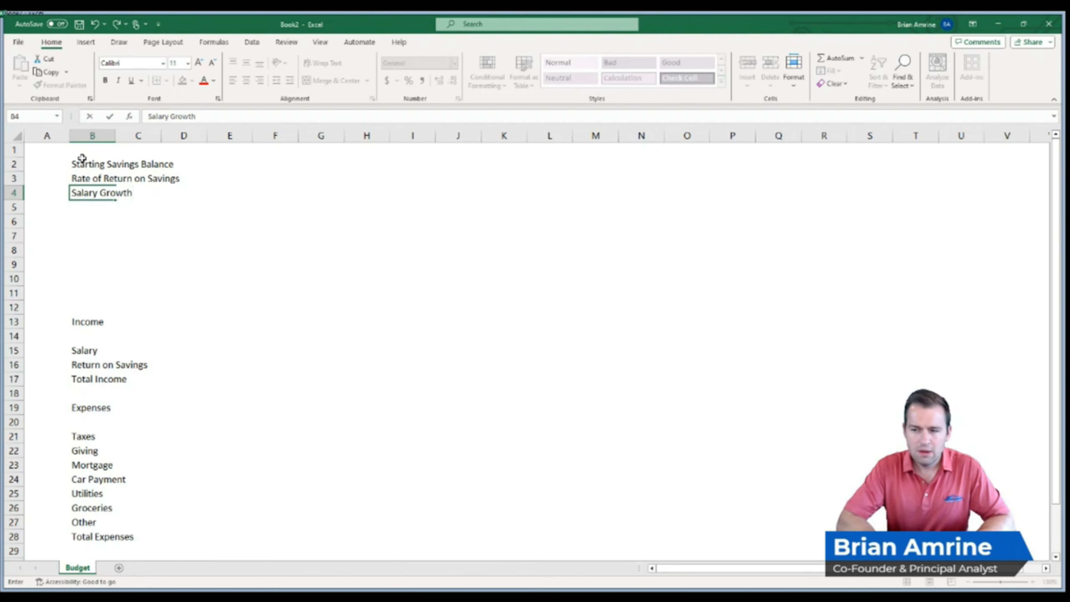
{"action": "key", "text": "Return"}
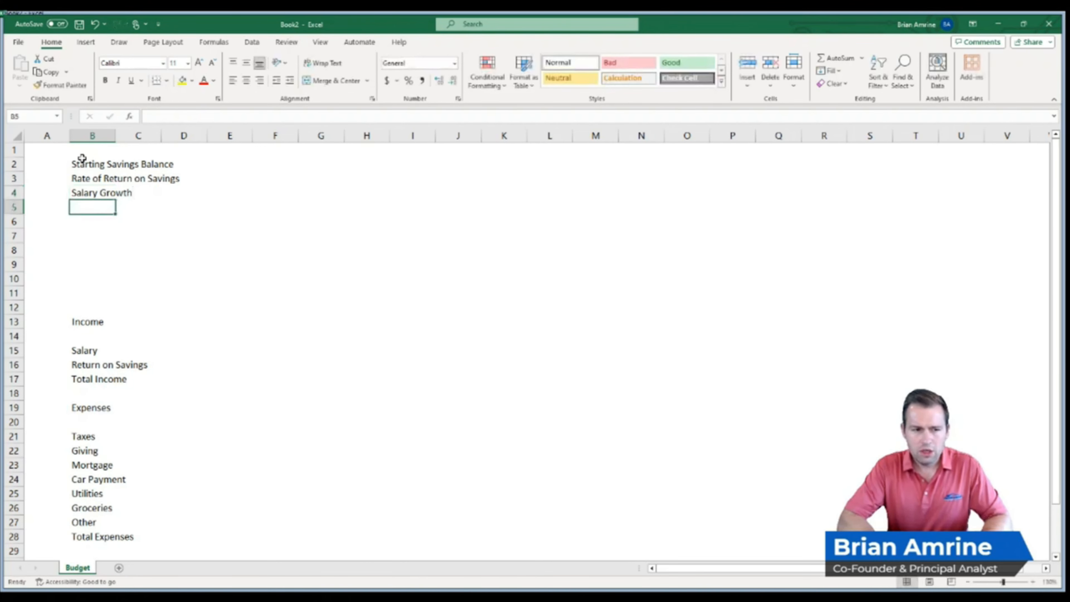
{"action": "type", "text": "Tax Rate"}
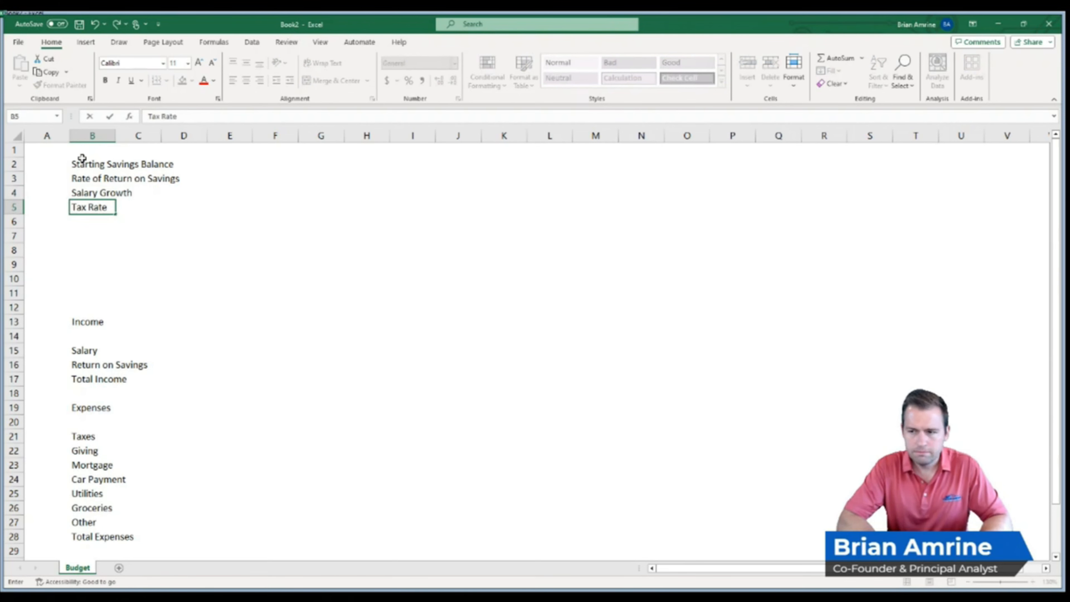
{"action": "key", "text": "Return"}
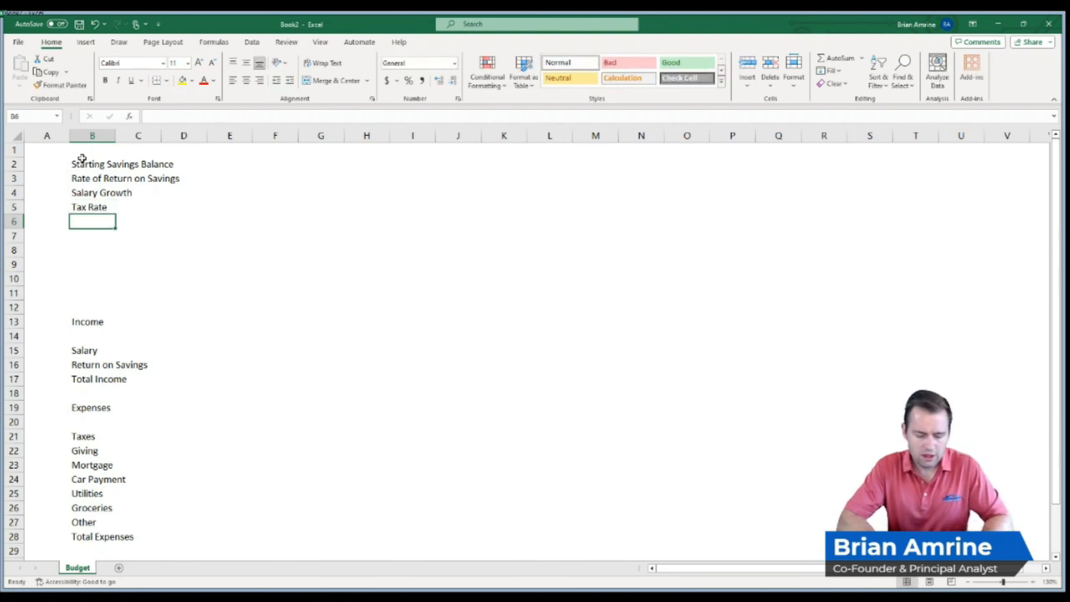
Add the assumption labels "Giving %" in B6 and "Inflation Rate" in B7.
{"action": "type", "text": "Giving"}
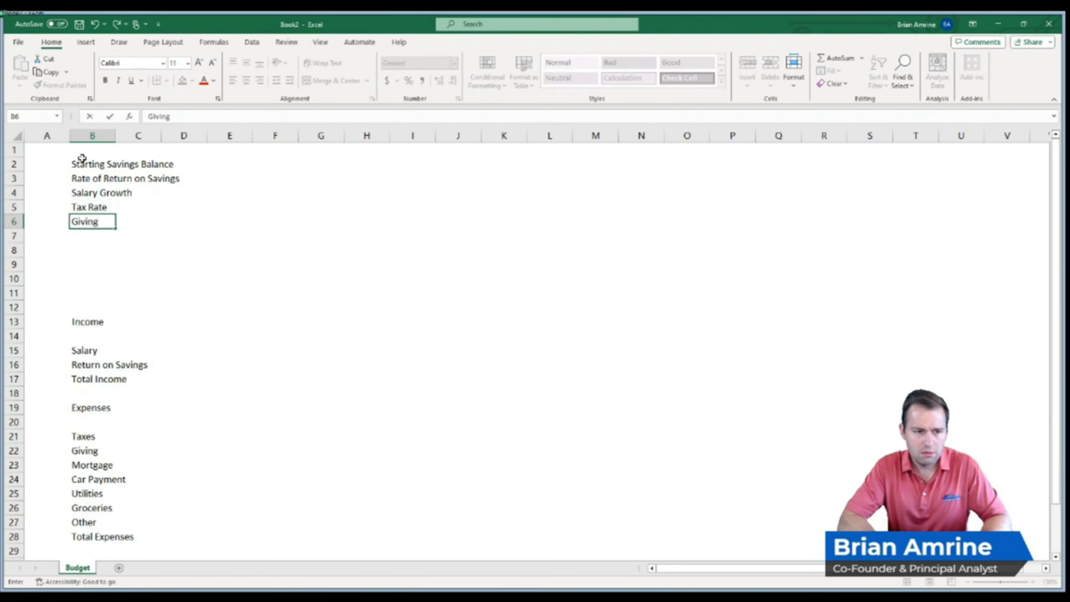
{"action": "type", "text": " %"}
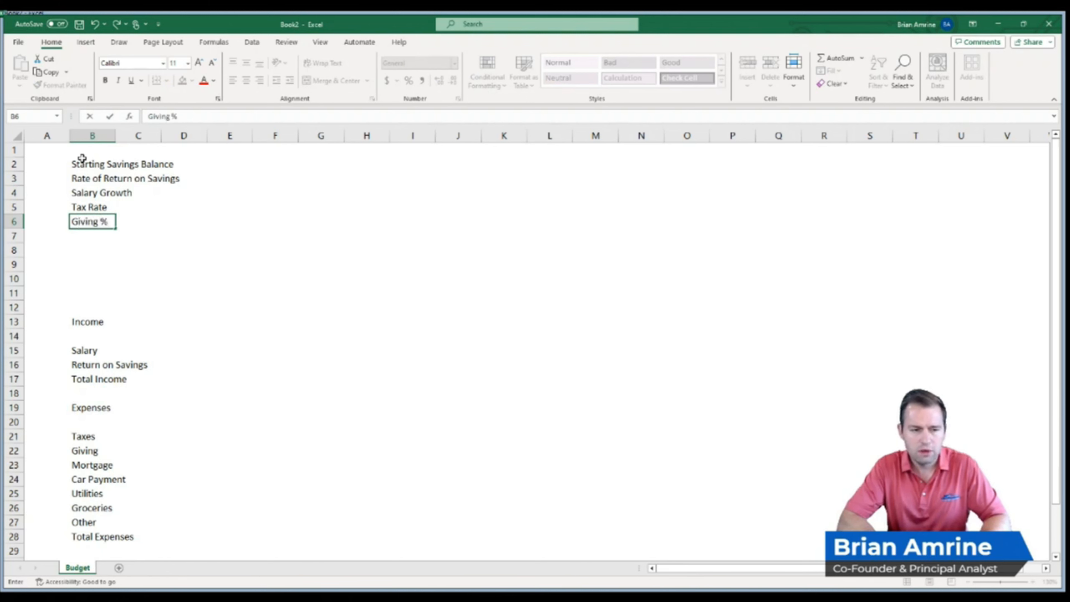
{"action": "key", "text": "Return"}
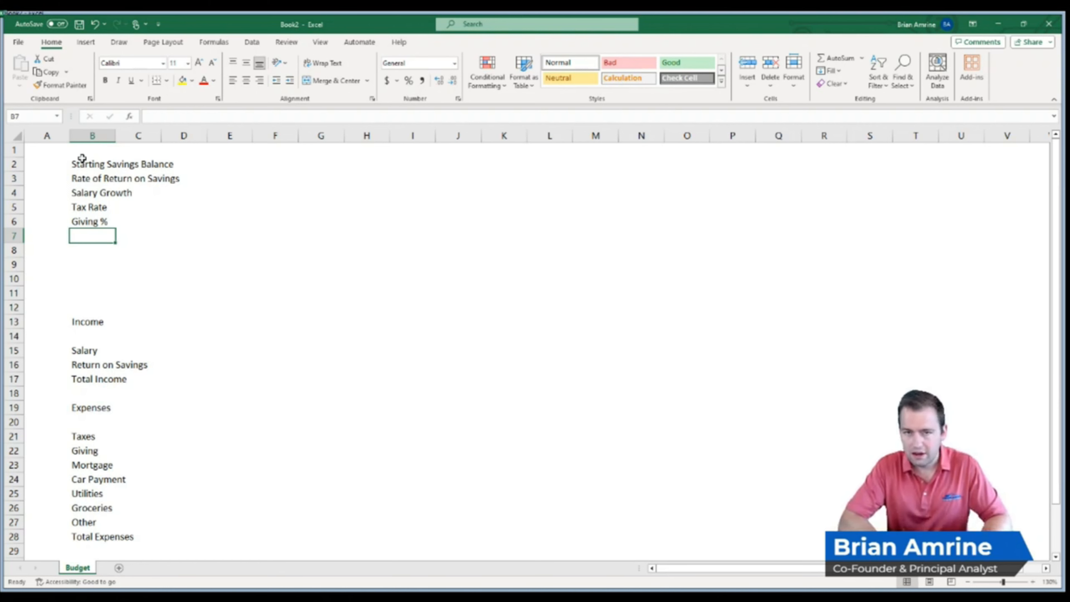
{"action": "type", "text": "Infl"}
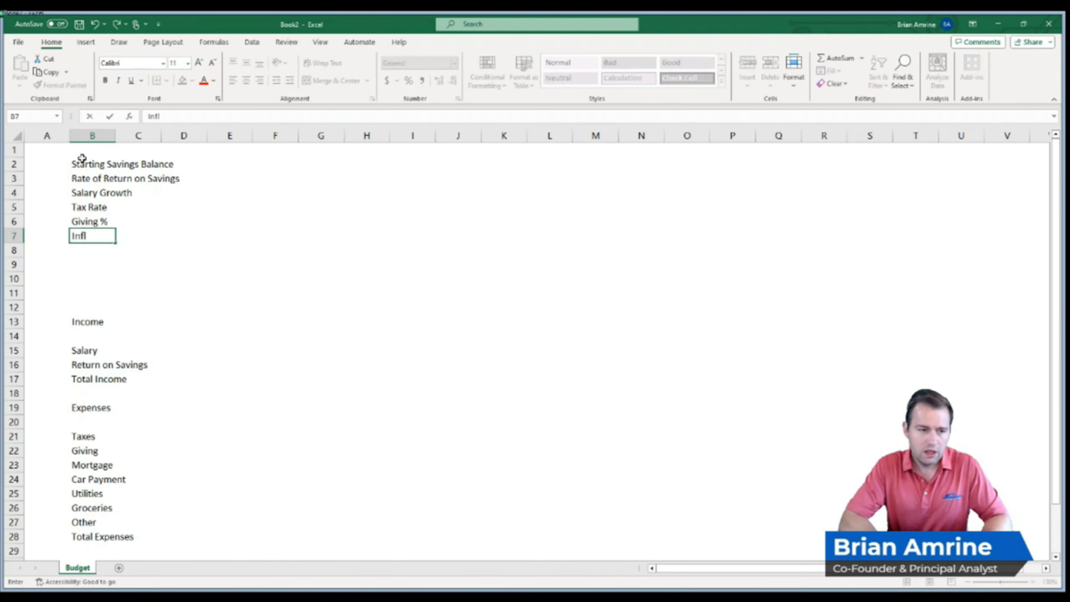
{"action": "type", "text": "ation "}
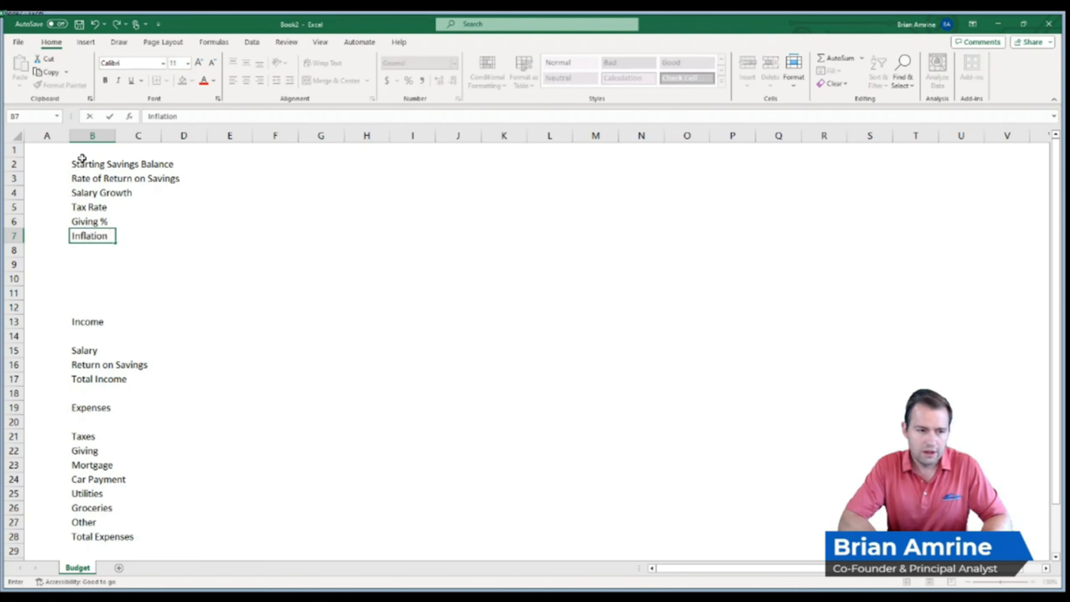
{"action": "type", "text": "Rate"}
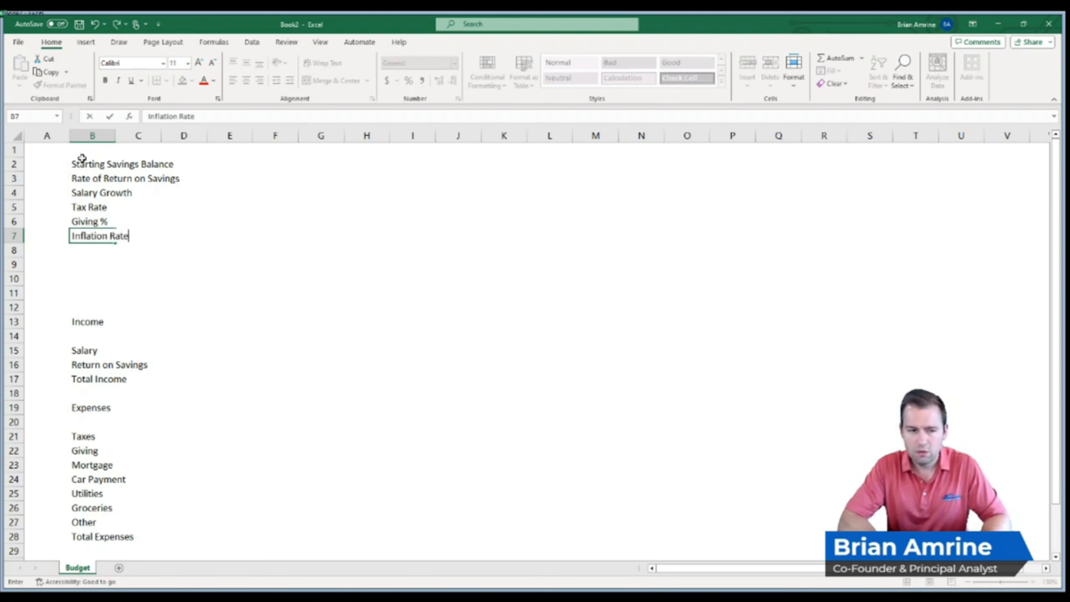
{"action": "key", "text": "Return"}
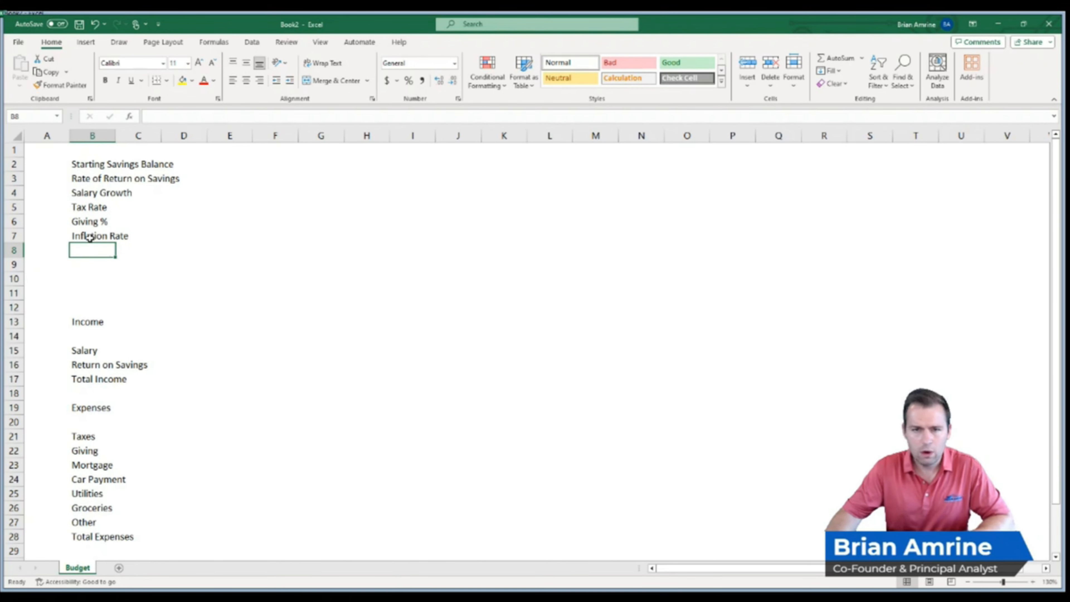
{"action": "left_click", "coordinate": [90, 237]}
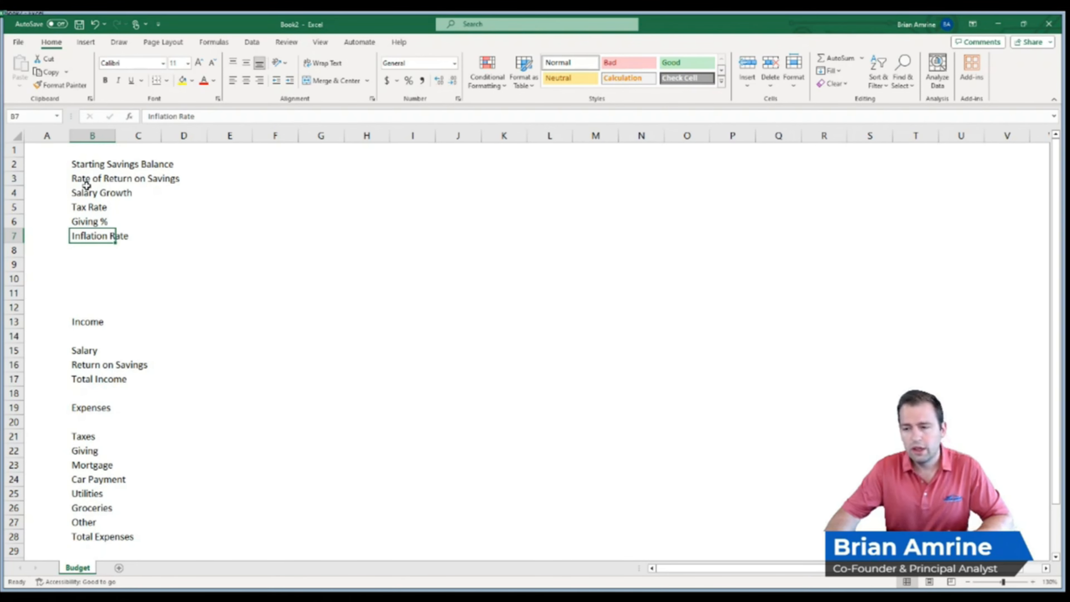
Enter $50,000 as the starting savings balance in C2 and 4% as the rate of return on savings in C3.
{"action": "left_click", "coordinate": [139, 164]}
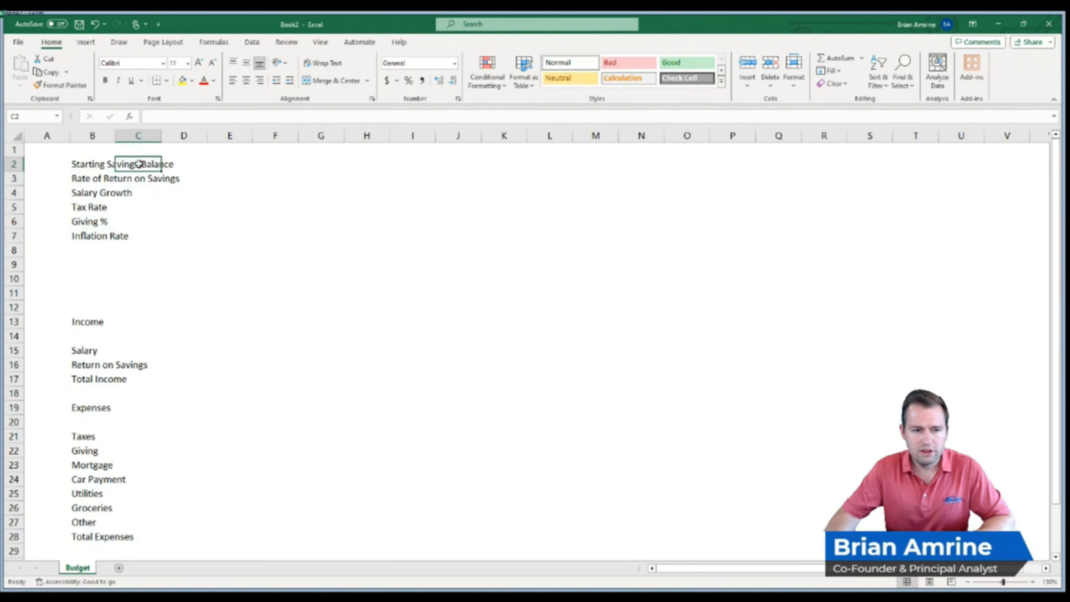
{"action": "type", "text": "$50,000"}
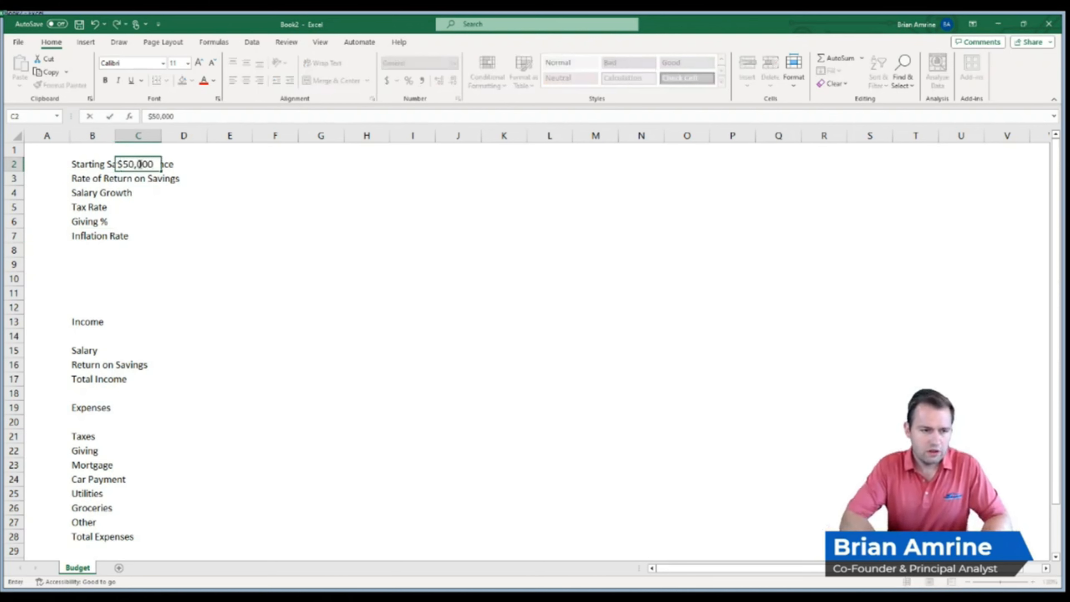
{"action": "key", "text": "Return"}
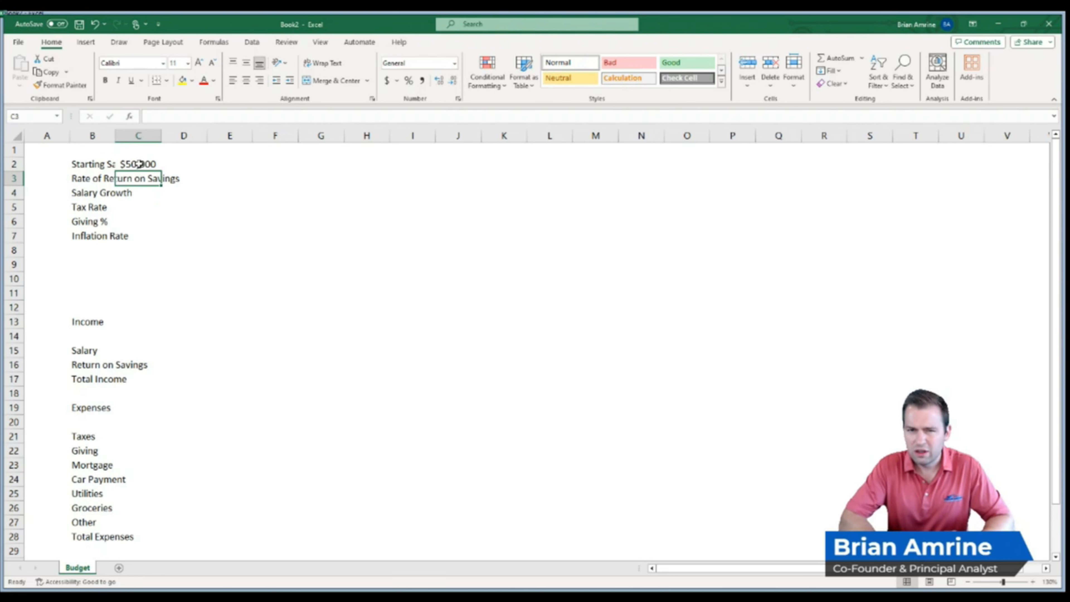
{"action": "type", "text": "4"}
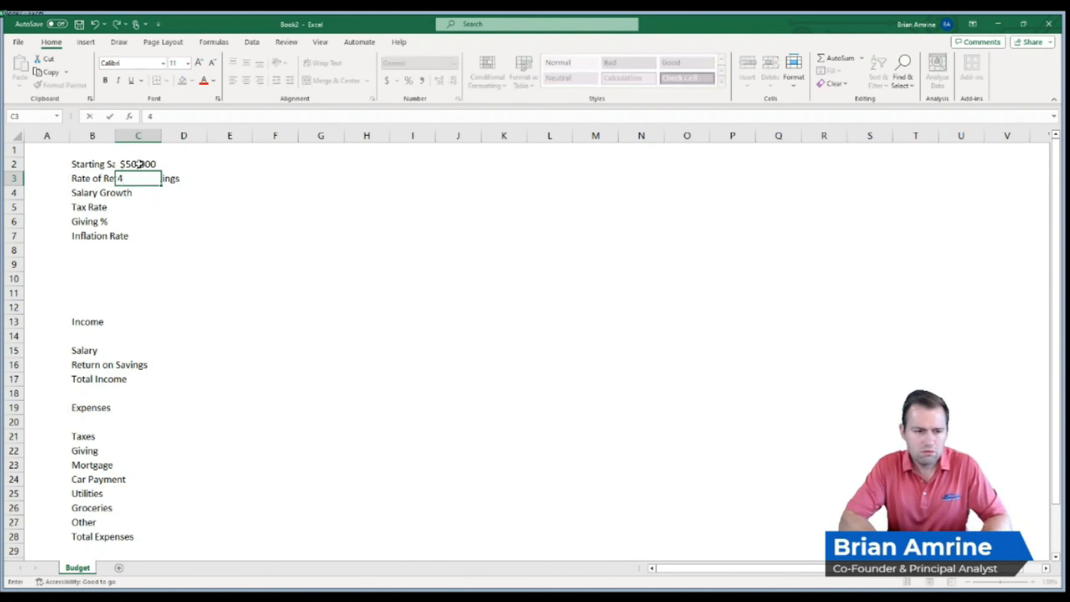
{"action": "type", "text": "%"}
{"action": "key", "text": "Return"}
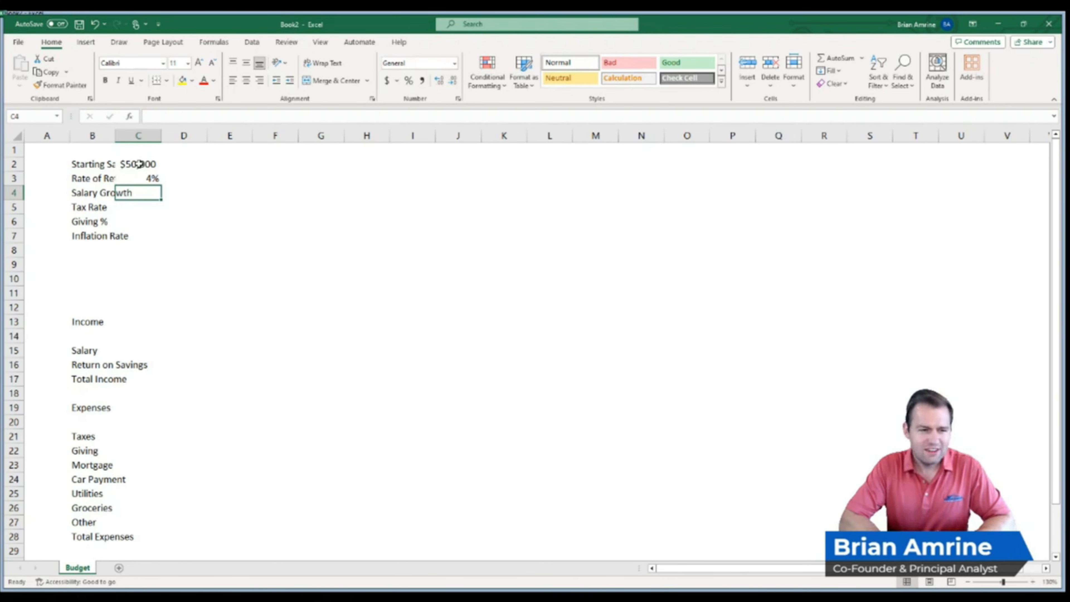
Enter 3% for salary growth in C4 and 20% for the tax rate in C5.
{"action": "type", "text": "3%"}
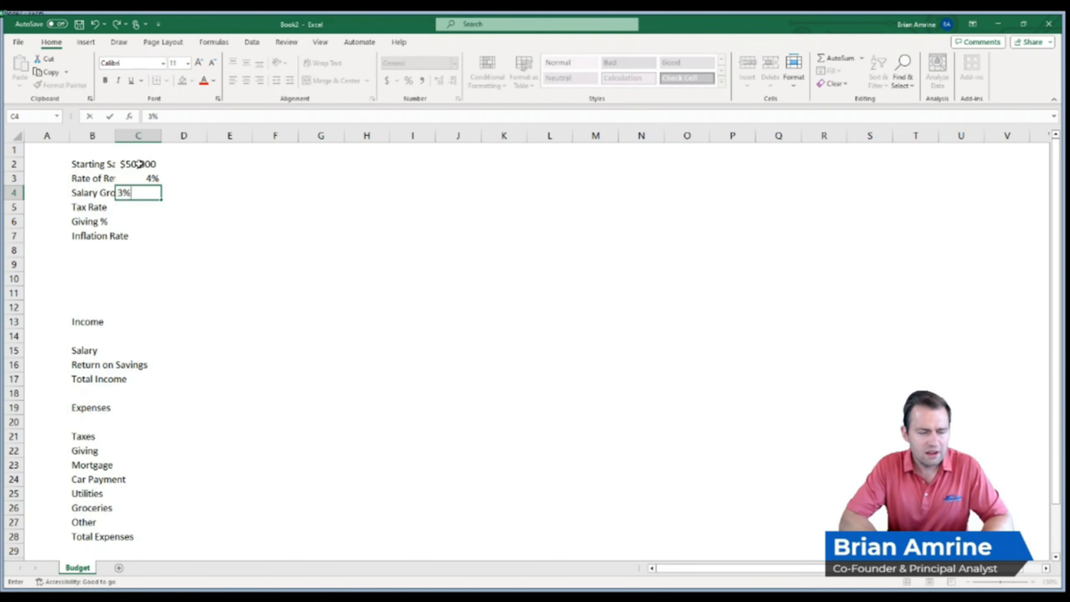
{"action": "key", "text": "Return"}
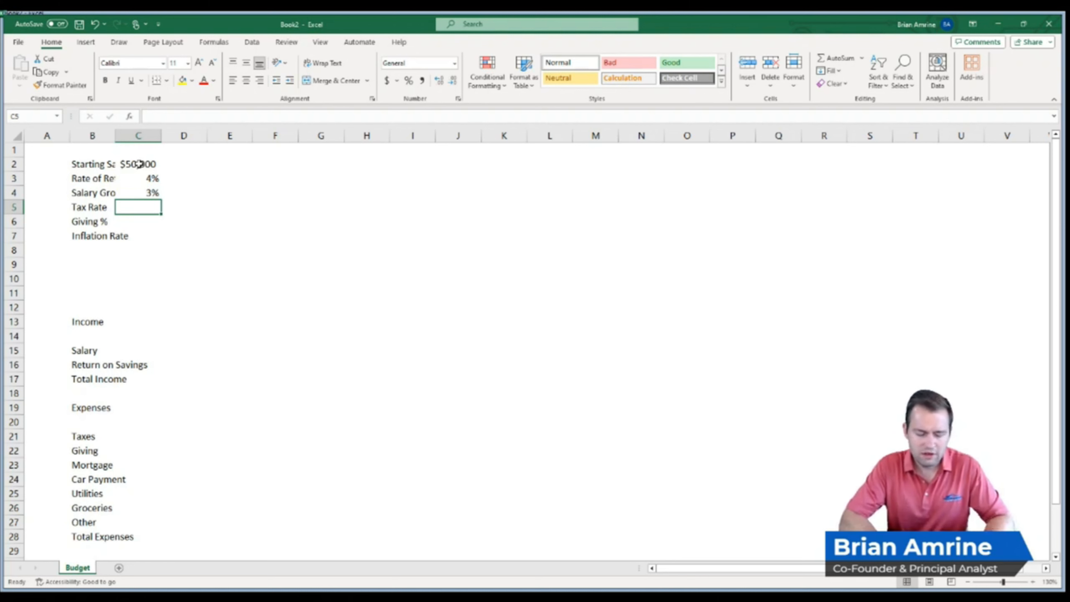
{"action": "type", "text": "20%"}
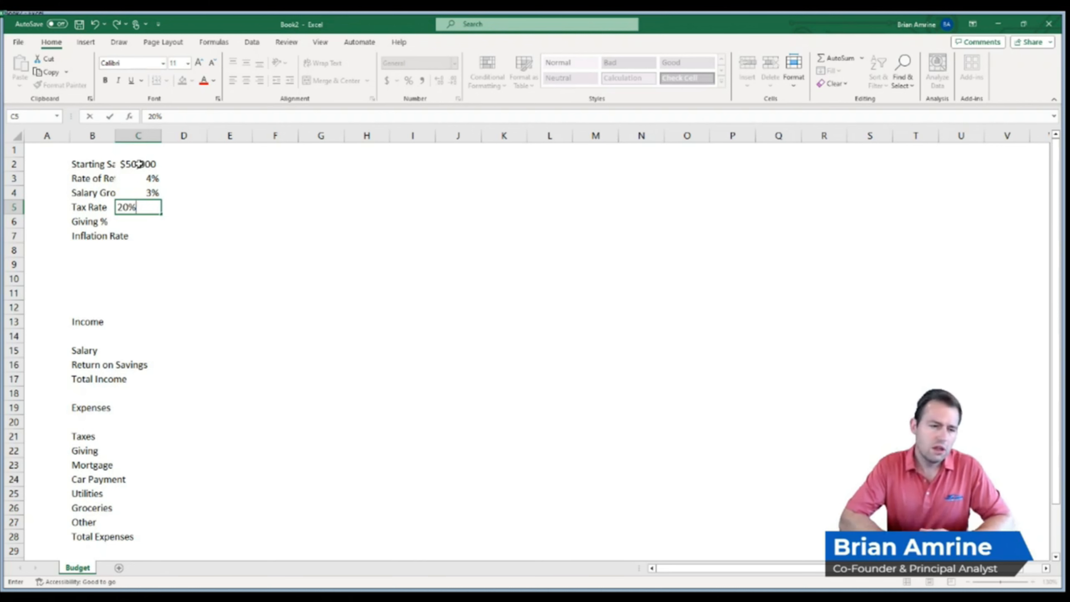
{"action": "key", "text": "Return"}
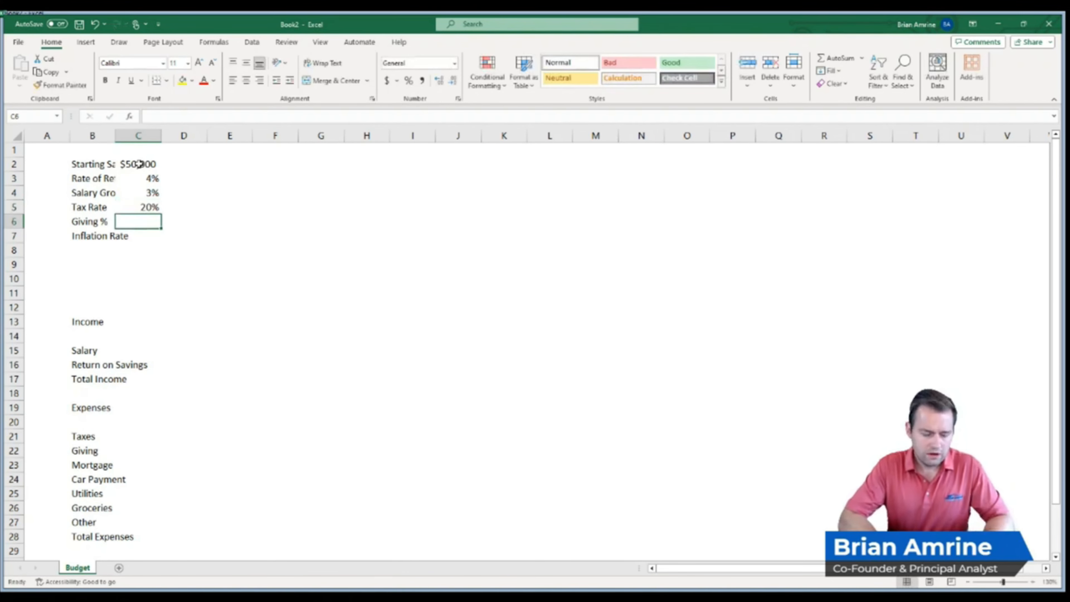
Enter 10% for the giving percentage in C6 and 4% for the inflation rate in C7.
{"action": "type", "text": "10%"}
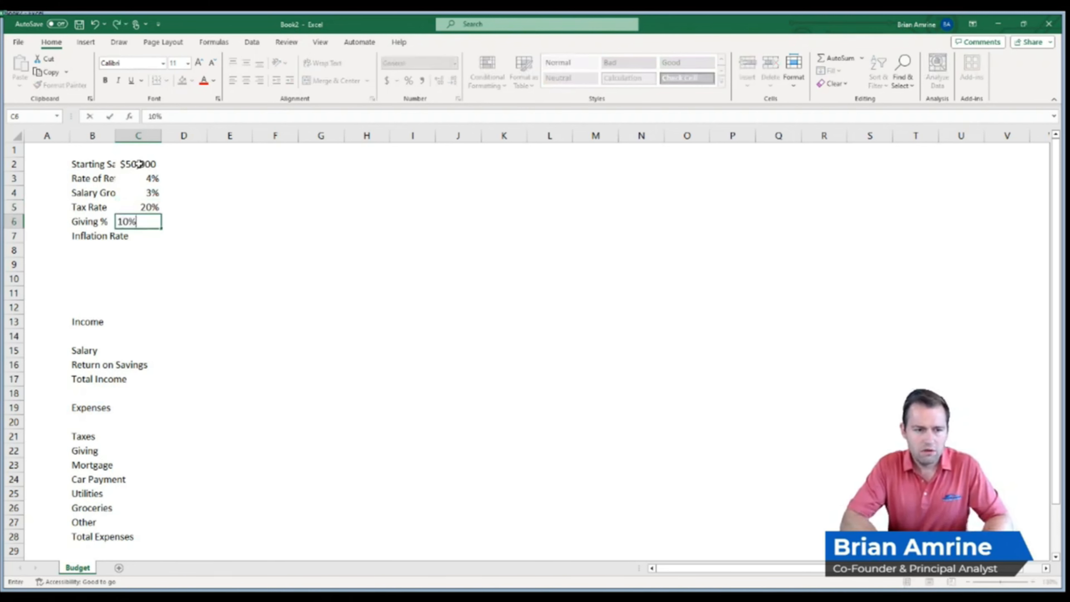
{"action": "key", "text": "Return"}
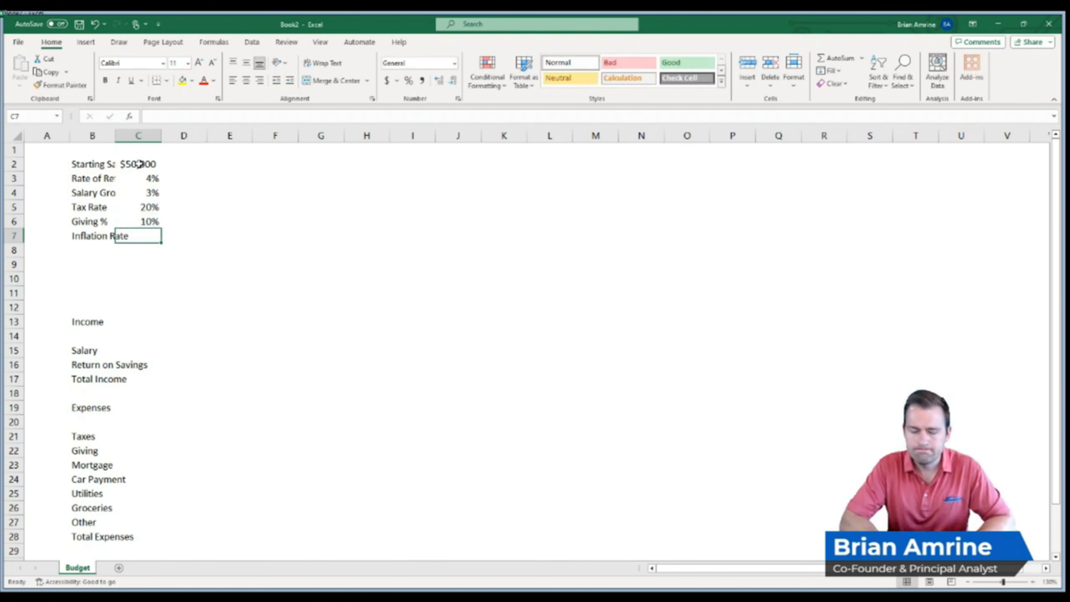
{"action": "type", "text": "4%"}
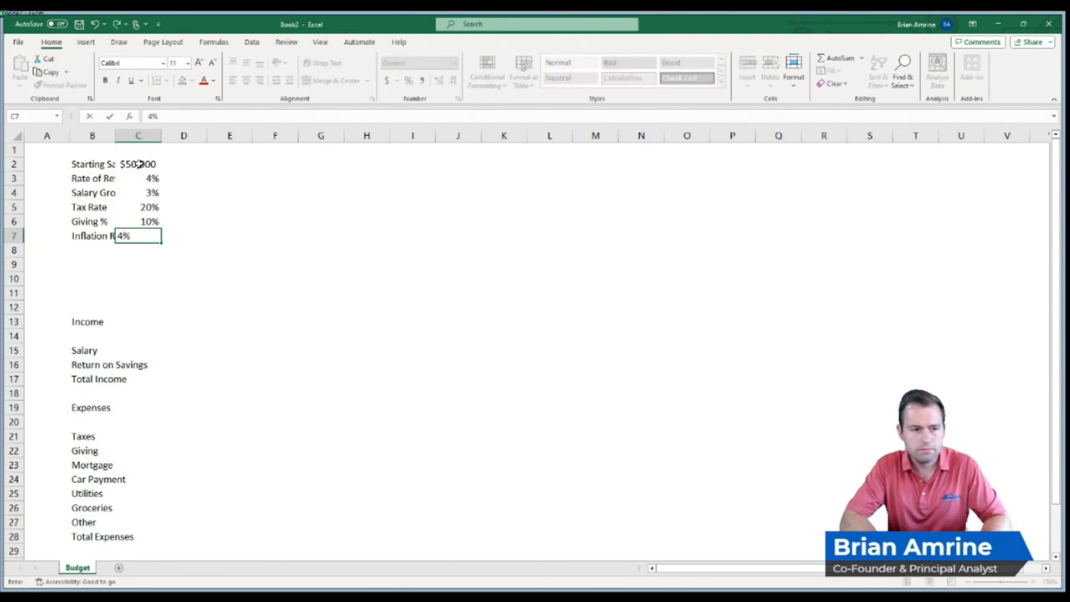
{"action": "key", "text": "Return"}
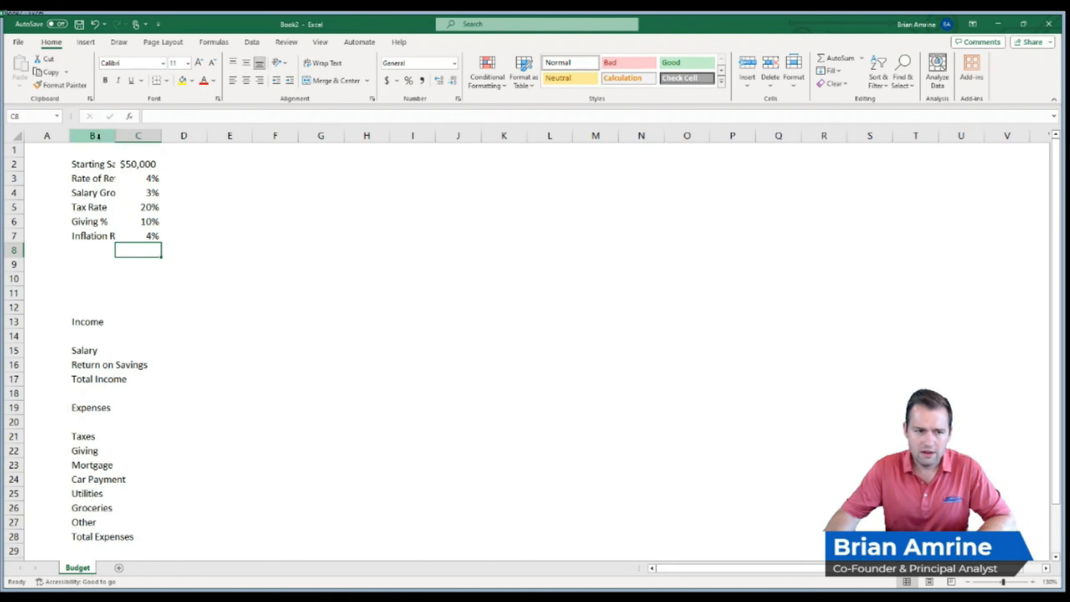
Fit column B's width to its longest assumption label and widen column C for the values.
{"action": "left_click", "coordinate": [92, 165]}
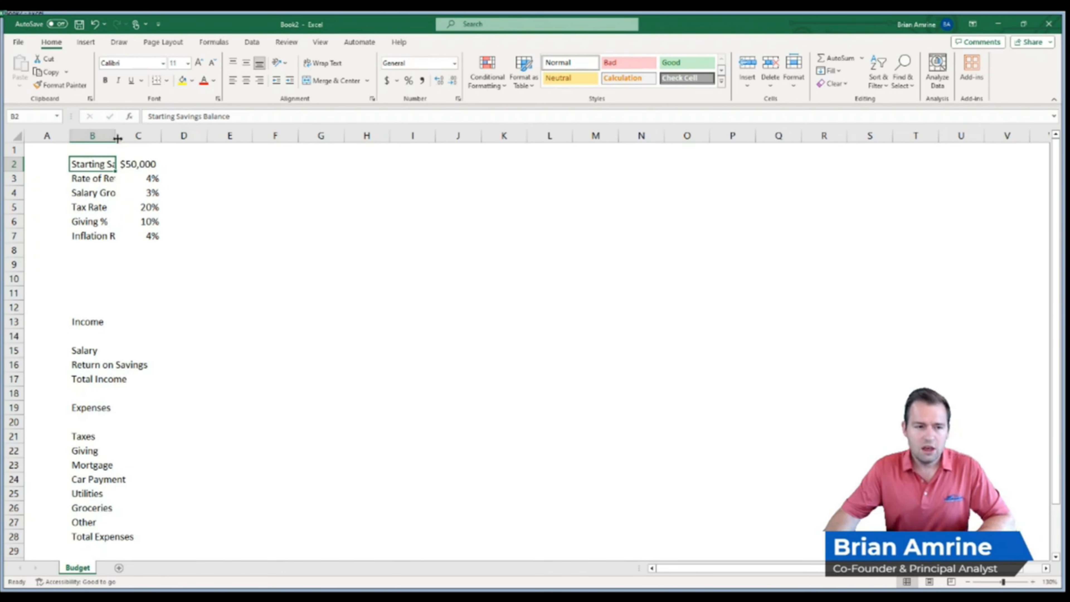
{"action": "mouse_move", "coordinate": [118, 137]}
{"action": "left_mouse_down"}
{"action": "mouse_move", "coordinate": [190, 133]}
{"action": "mouse_move", "coordinate": [119, 135]}
{"action": "left_mouse_up"}
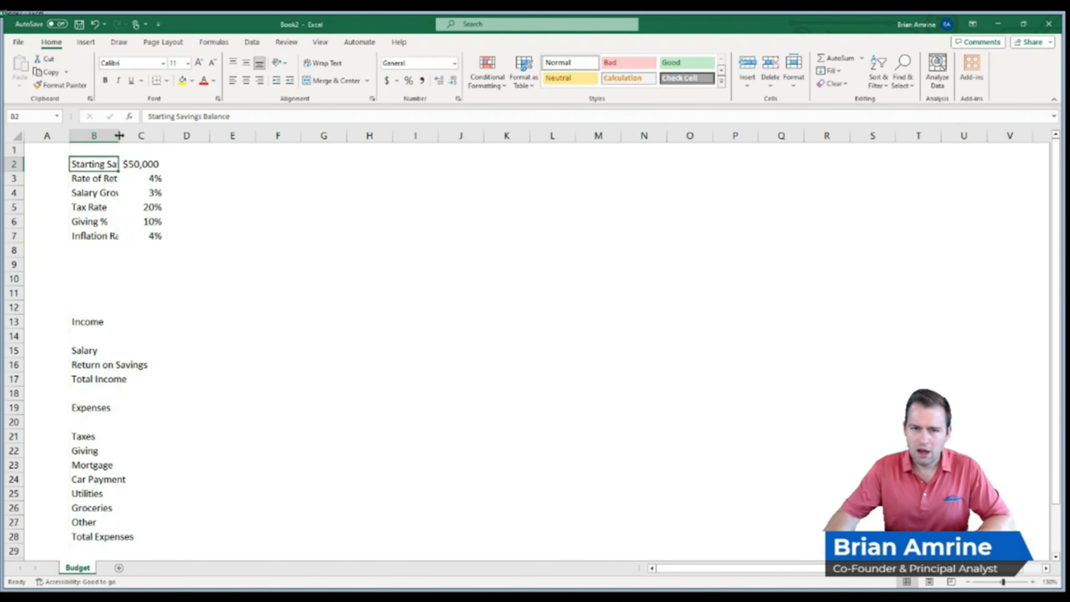
{"action": "left_click", "coordinate": [100, 153]}
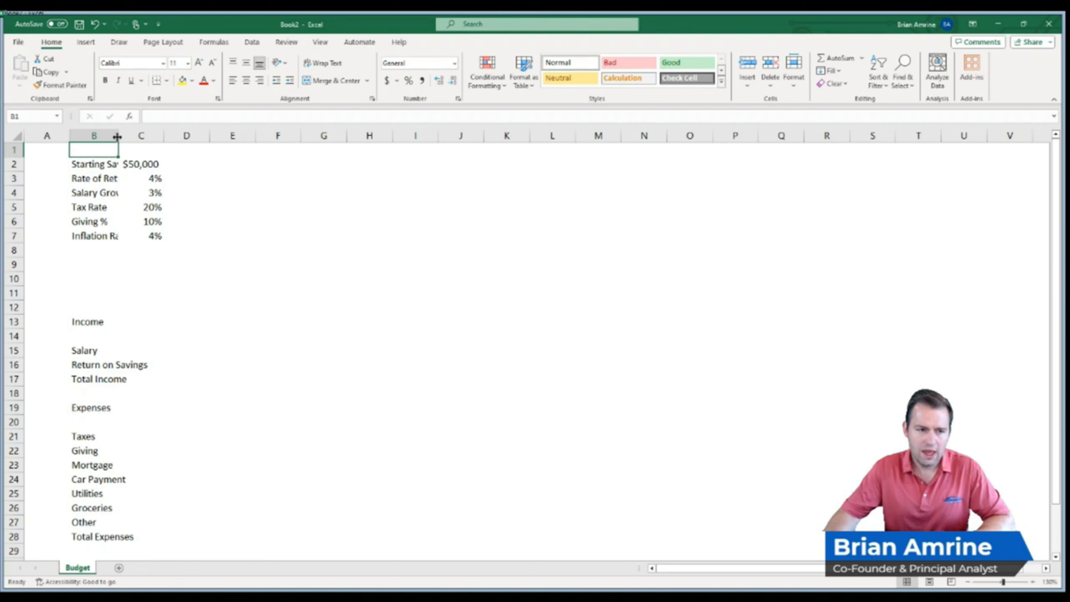
{"action": "double_click", "coordinate": [118, 136]}
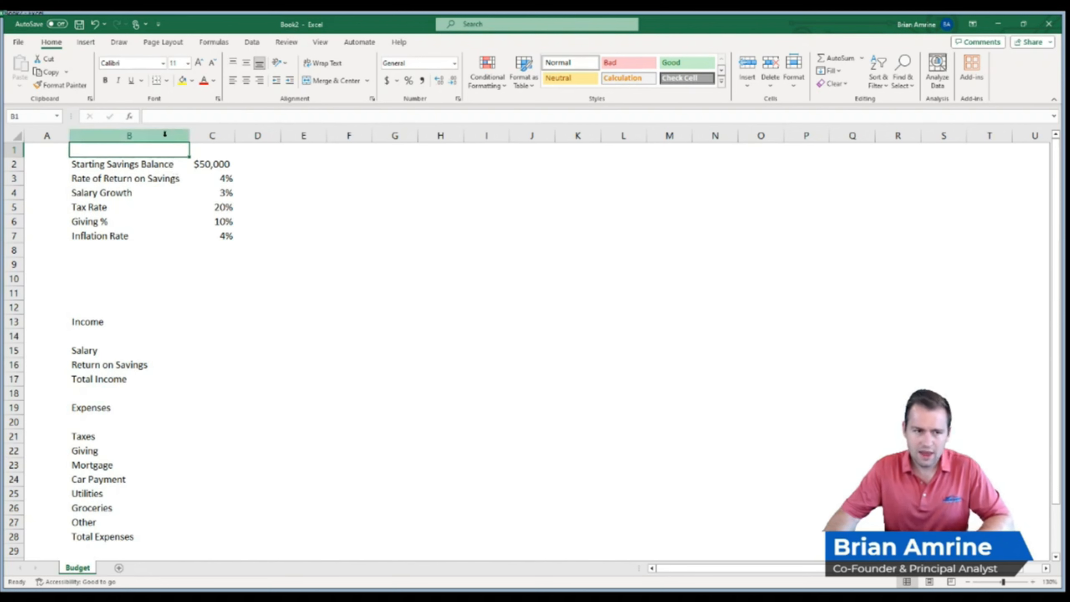
{"action": "left_click", "coordinate": [147, 180]}
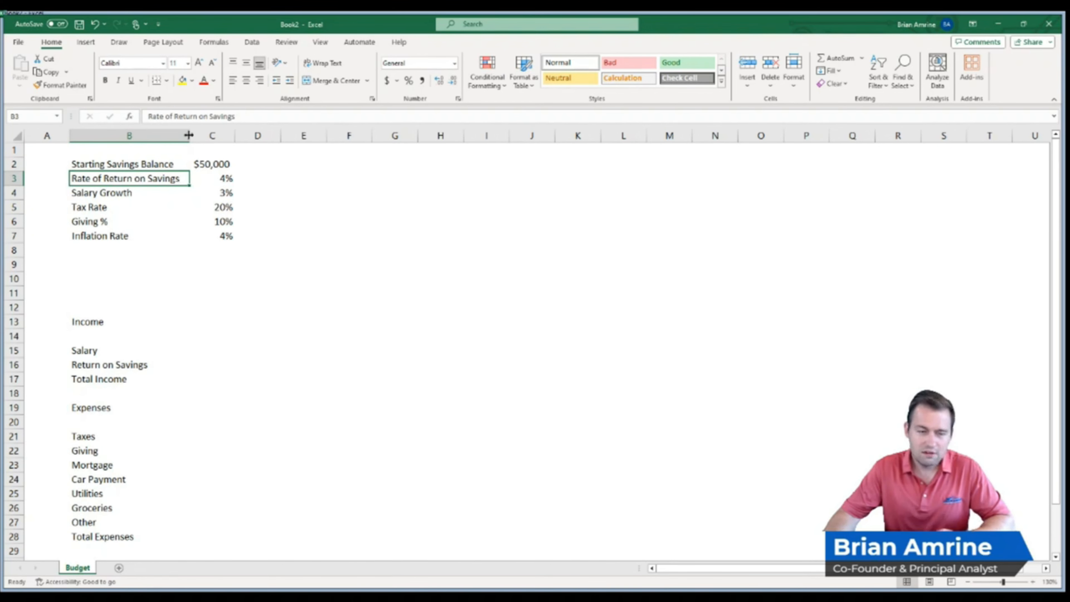
{"action": "left_click_drag", "start_coordinate": [188, 136], "coordinate": [183, 135]}
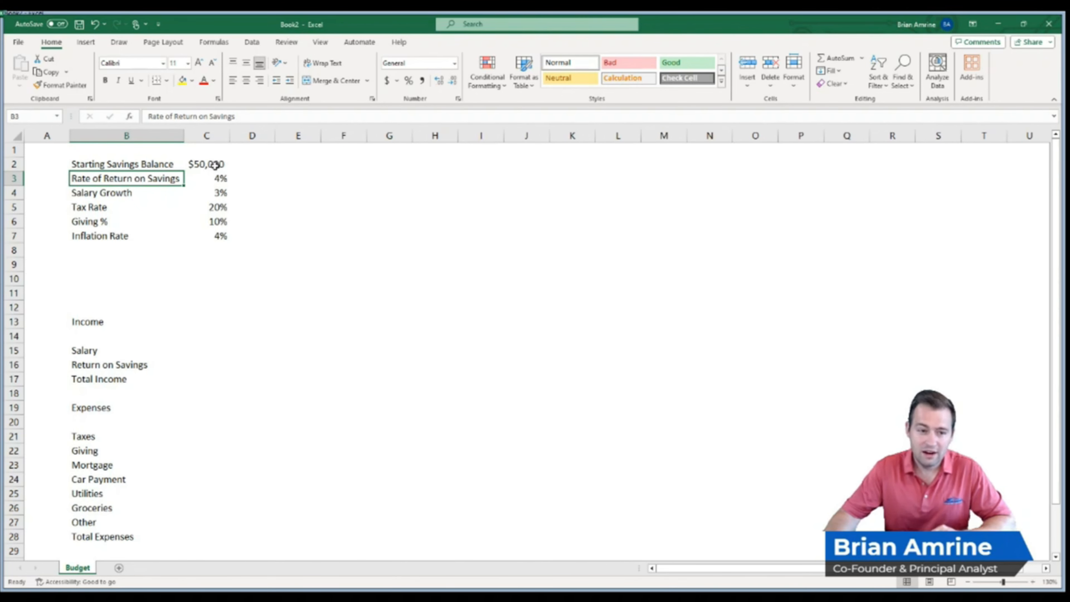
{"action": "left_click", "coordinate": [202, 164]}
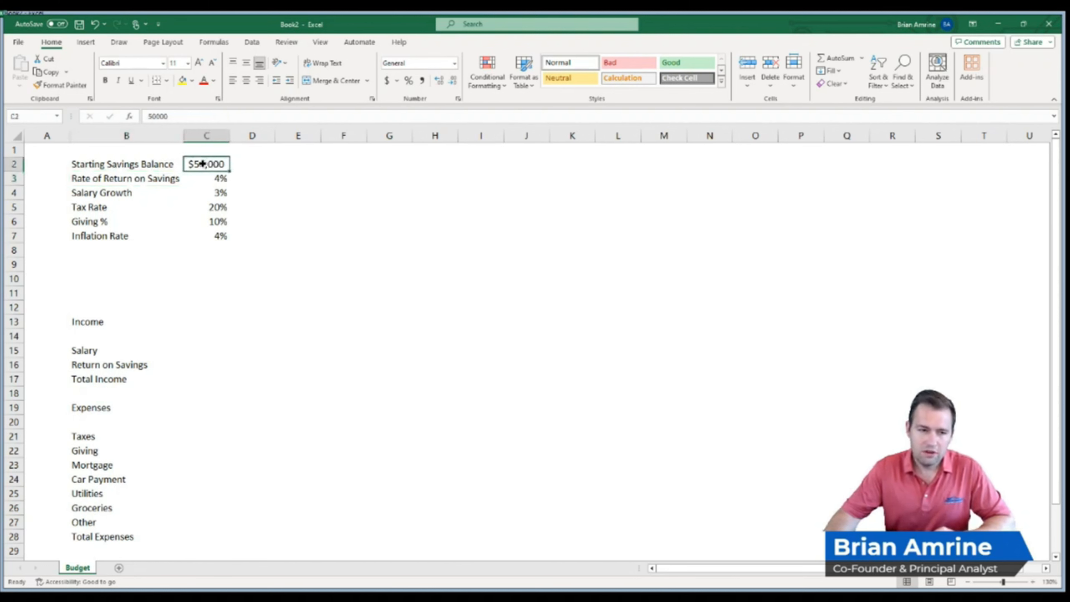
{"action": "left_click_drag", "start_coordinate": [230, 135], "coordinate": [246, 135]}
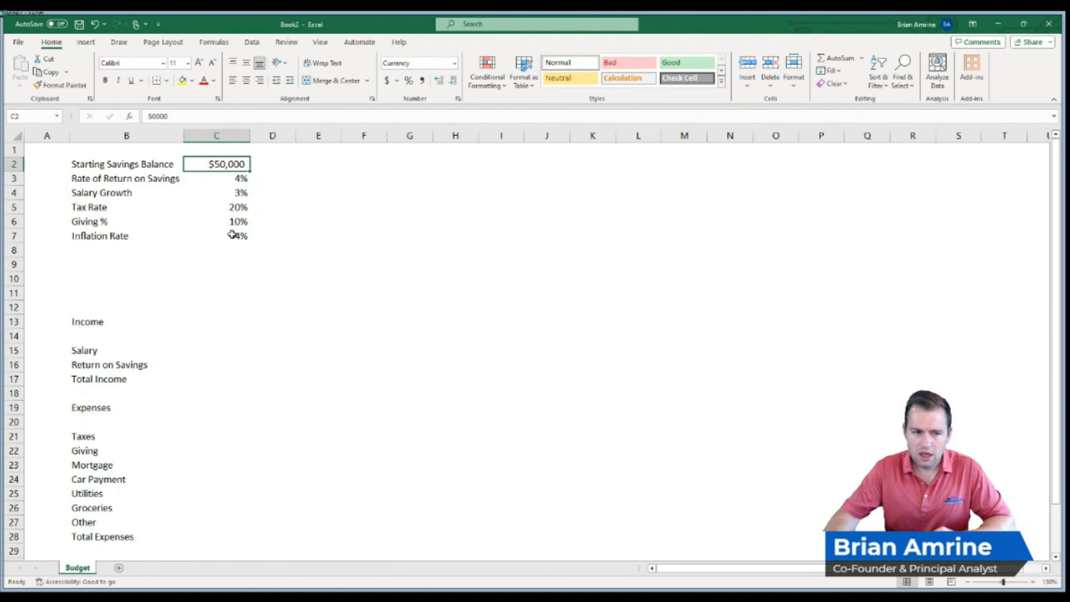
Left-align the assumption values in C2:C7.
{"action": "left_click_drag", "start_coordinate": [232, 234], "coordinate": [227, 163]}
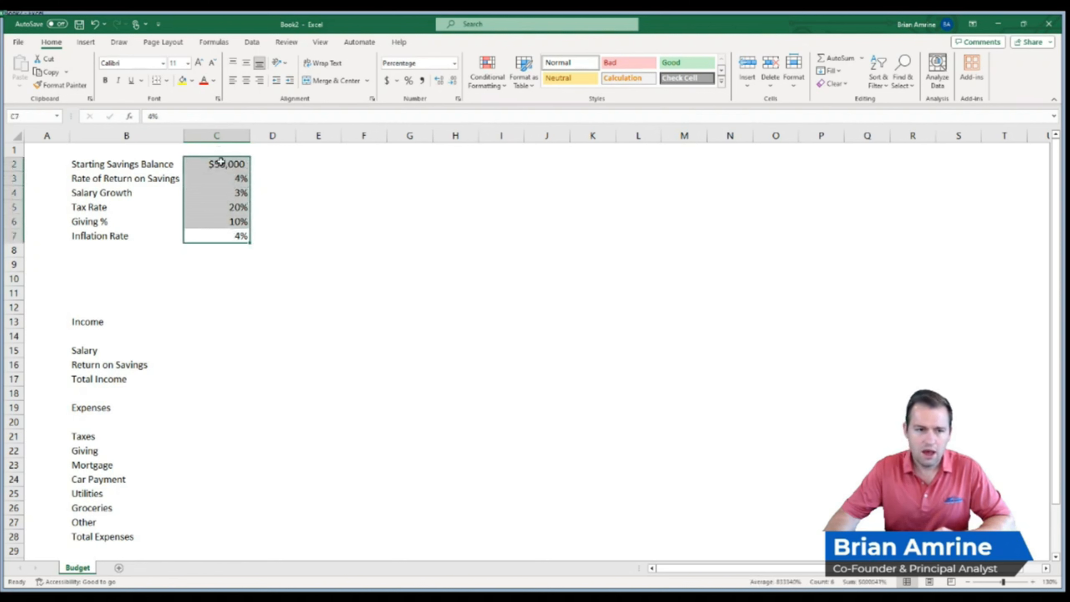
{"action": "left_click", "coordinate": [221, 161]}
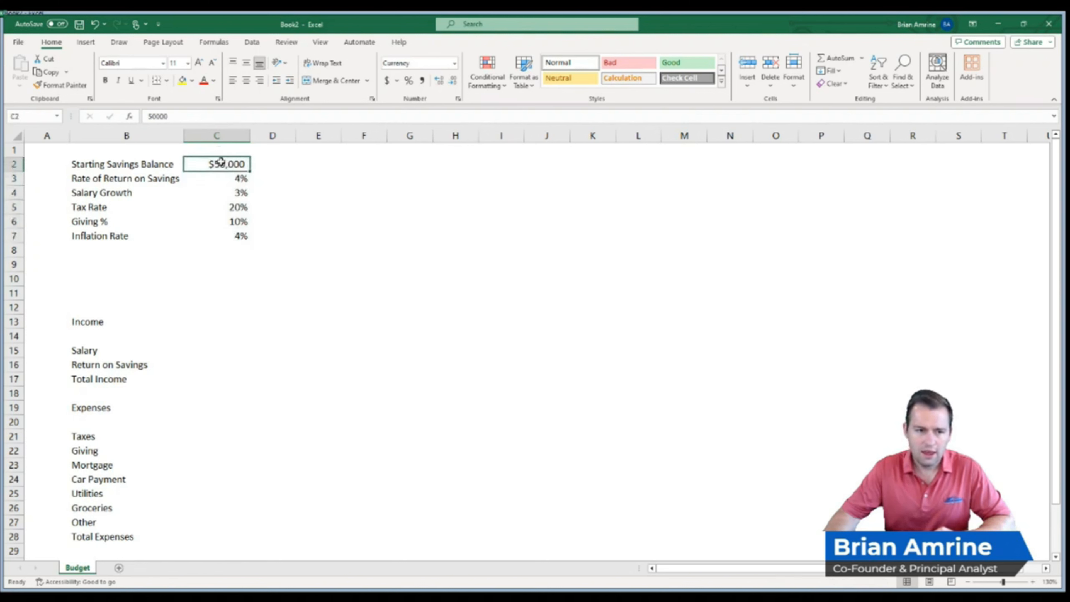
{"action": "left_click", "coordinate": [233, 81]}
{"action": "left_click_drag", "start_coordinate": [226, 180], "coordinate": [229, 234]}
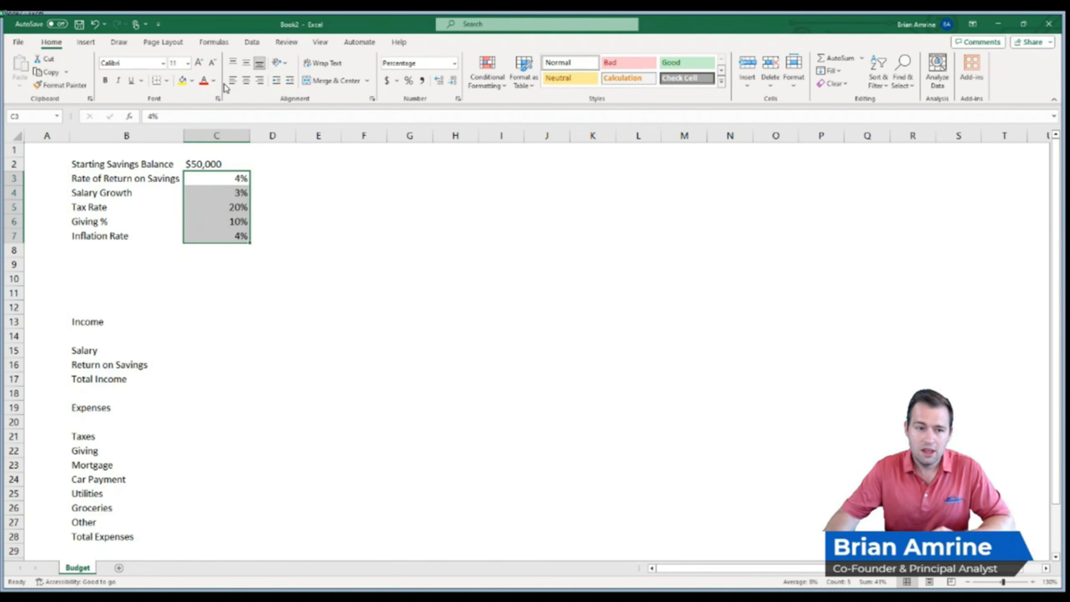
{"action": "left_click", "coordinate": [234, 81]}
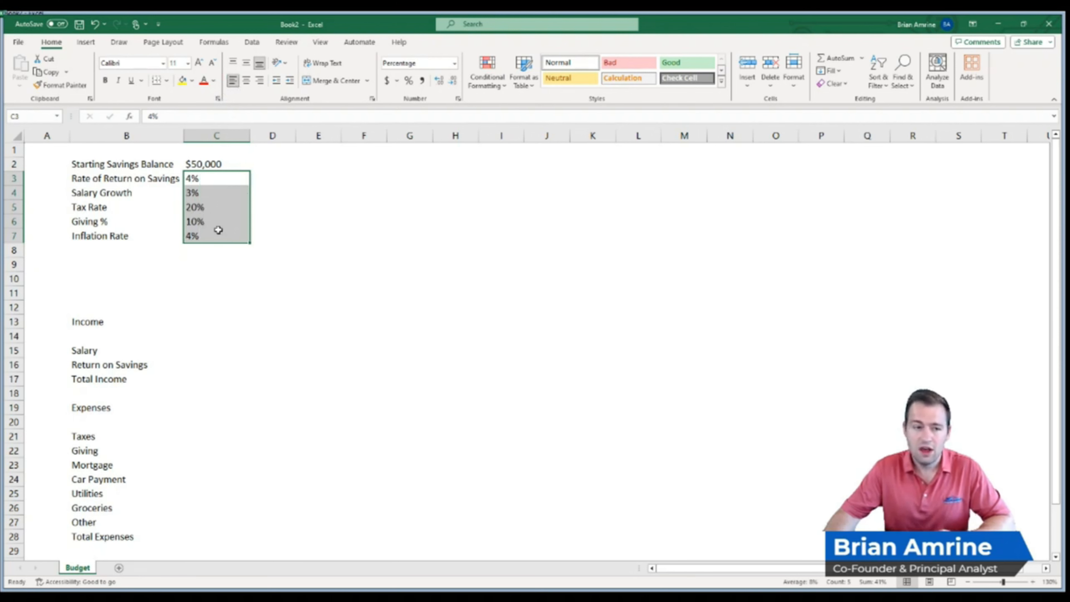
Fill the assumption values in C2:C7 with yellow to mark them as input cells.
{"action": "left_click_drag", "start_coordinate": [223, 164], "coordinate": [224, 232]}
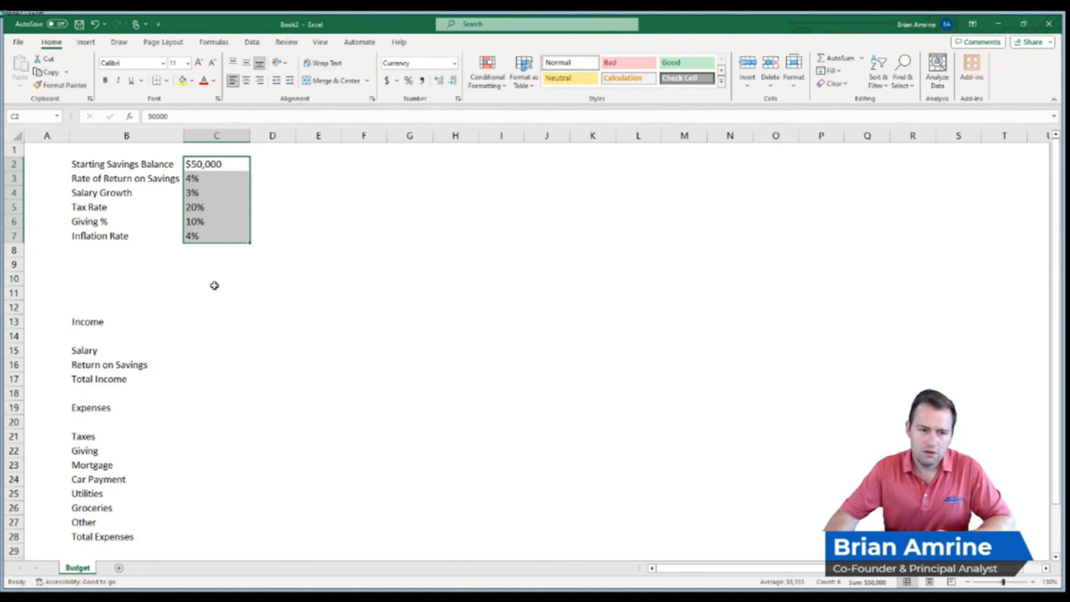
{"action": "left_click_drag", "start_coordinate": [215, 164], "coordinate": [216, 226]}
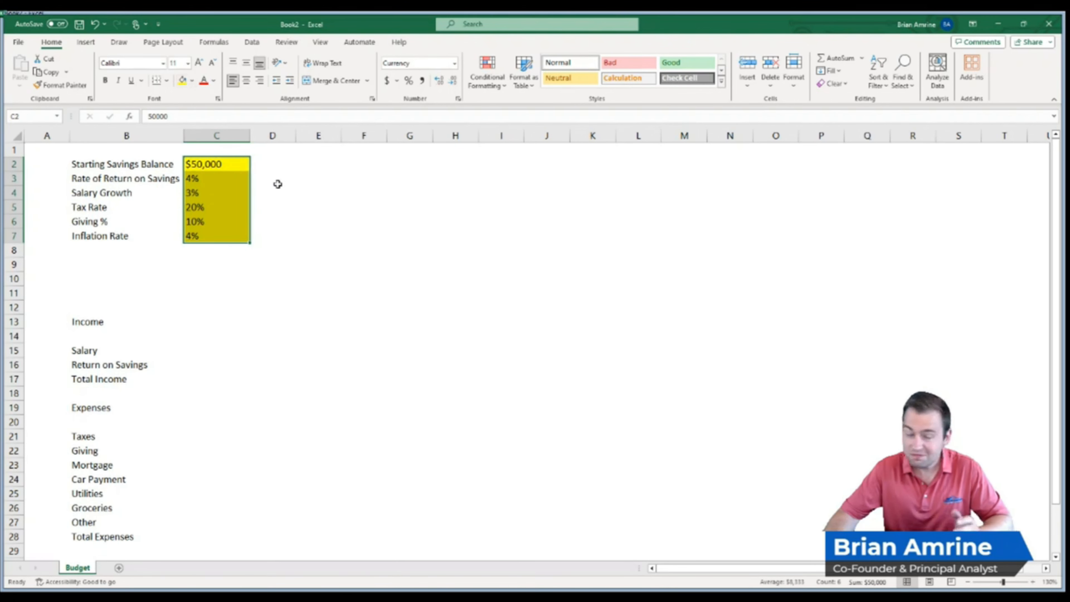
{"action": "left_click", "coordinate": [191, 82]}
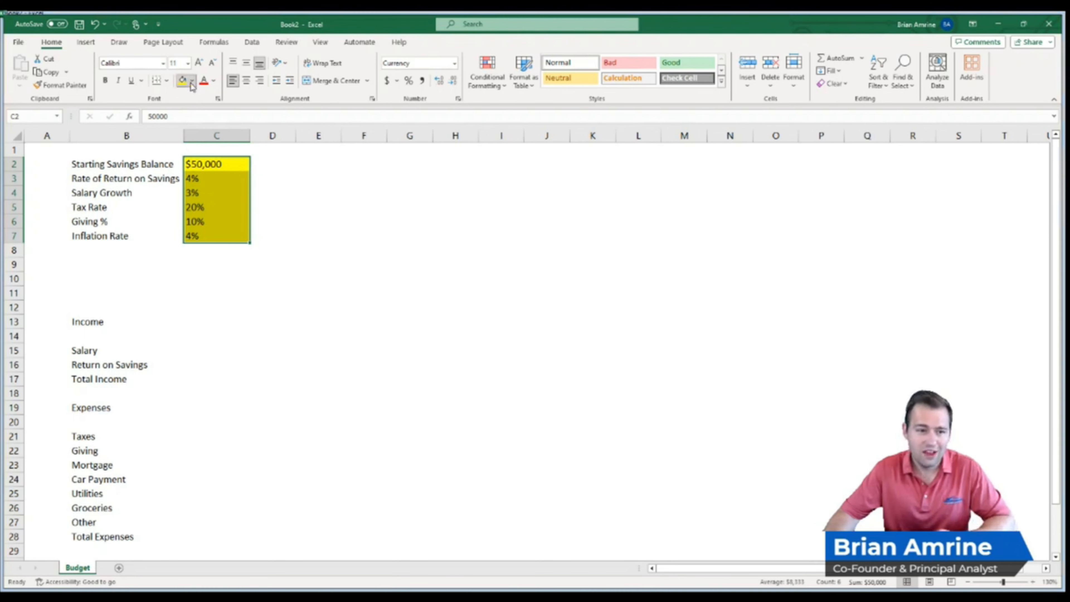
{"action": "left_click", "coordinate": [211, 202]}
{"action": "left_click", "coordinate": [192, 81]}
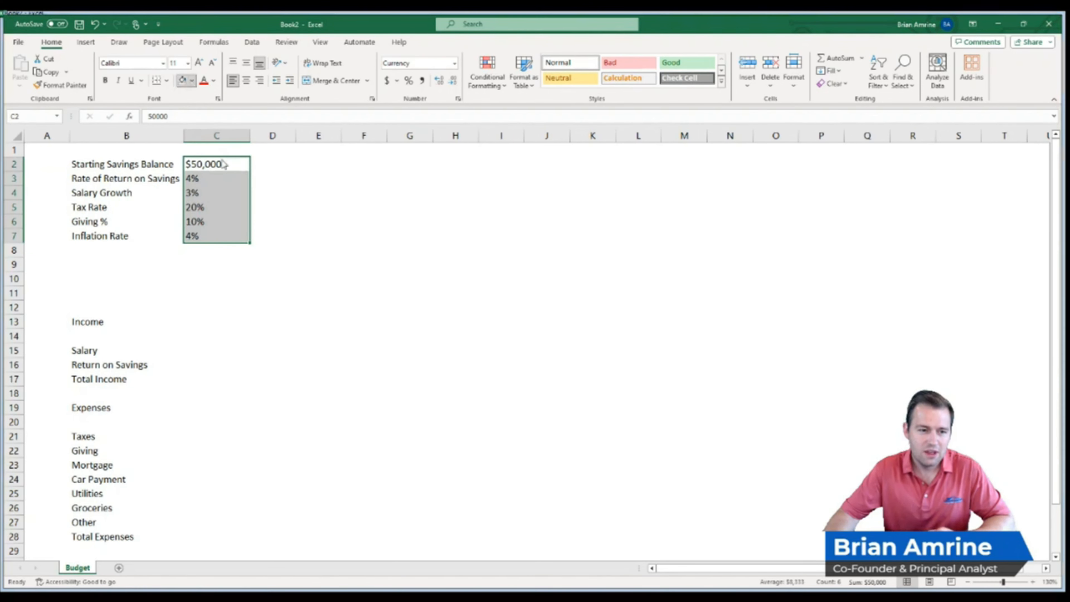
{"action": "left_click", "coordinate": [209, 186]}
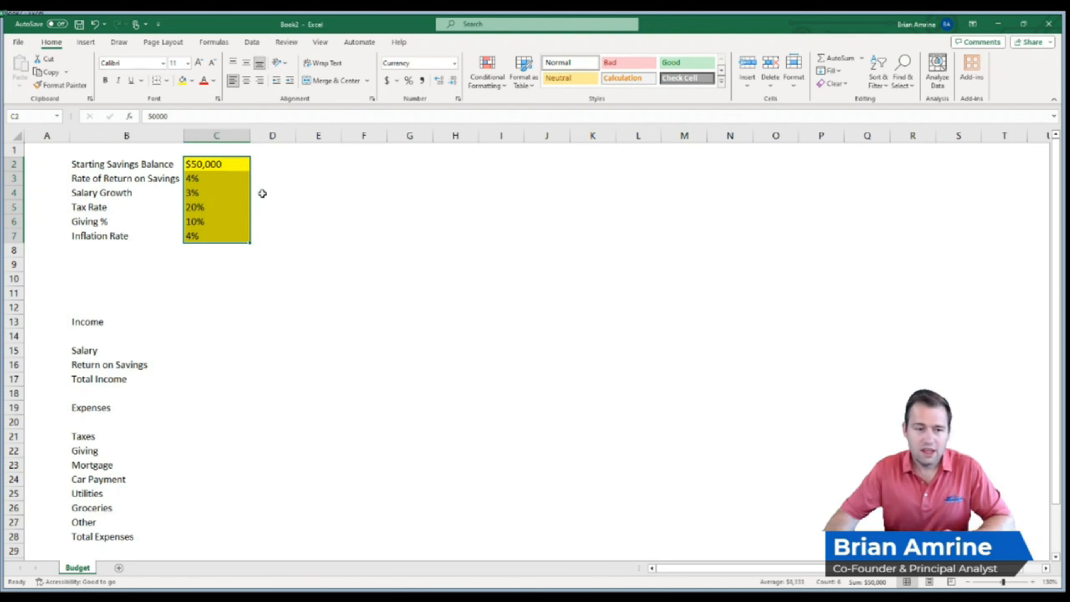
{"action": "left_click", "coordinate": [262, 193]}
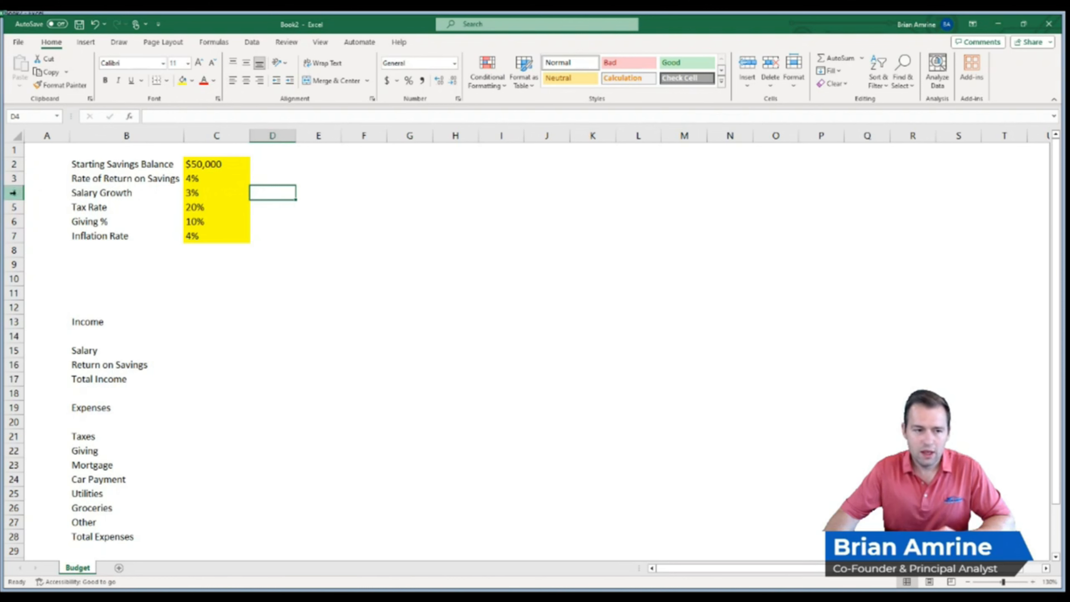
Insert a row above Salary Growth and label it "Starting Salary" in B4.
{"action": "left_click", "coordinate": [13, 193]}
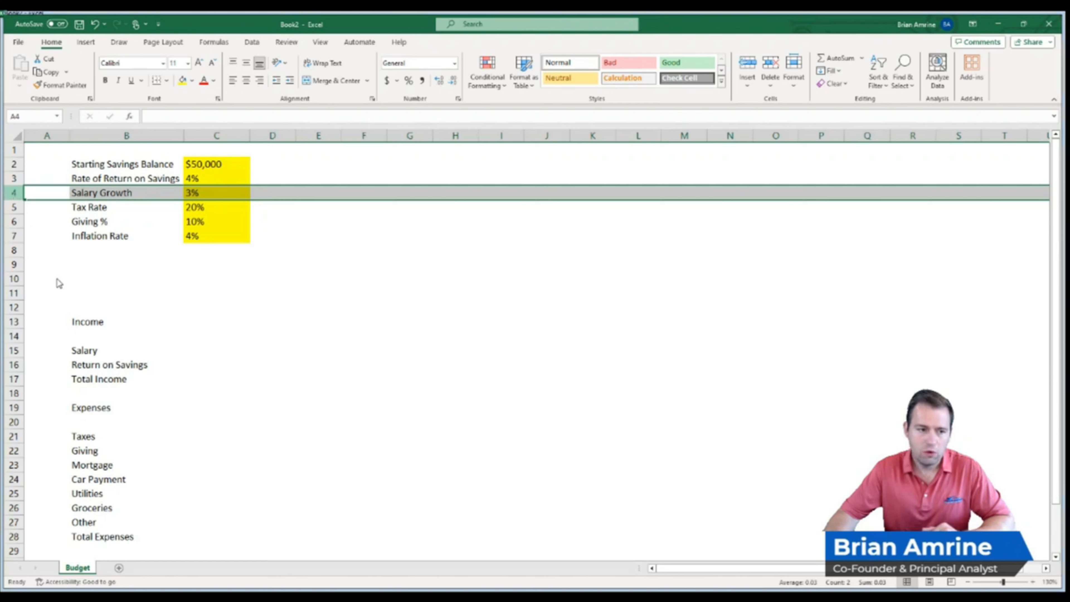
{"action": "key", "text": "ctrl+shift+plus"}
{"action": "left_click", "coordinate": [96, 193]}
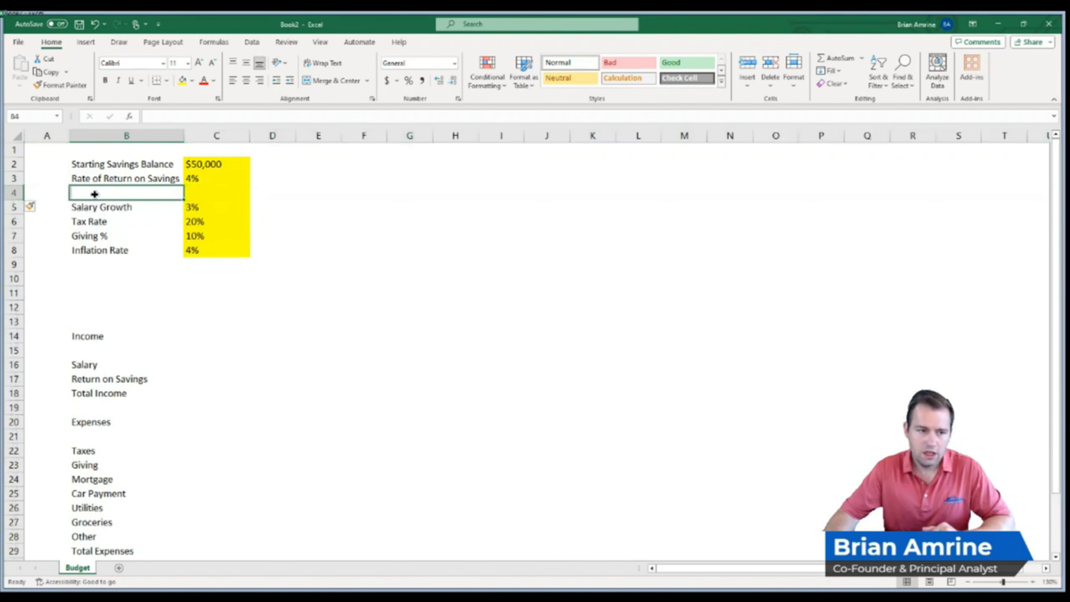
{"action": "type", "text": "Star"}
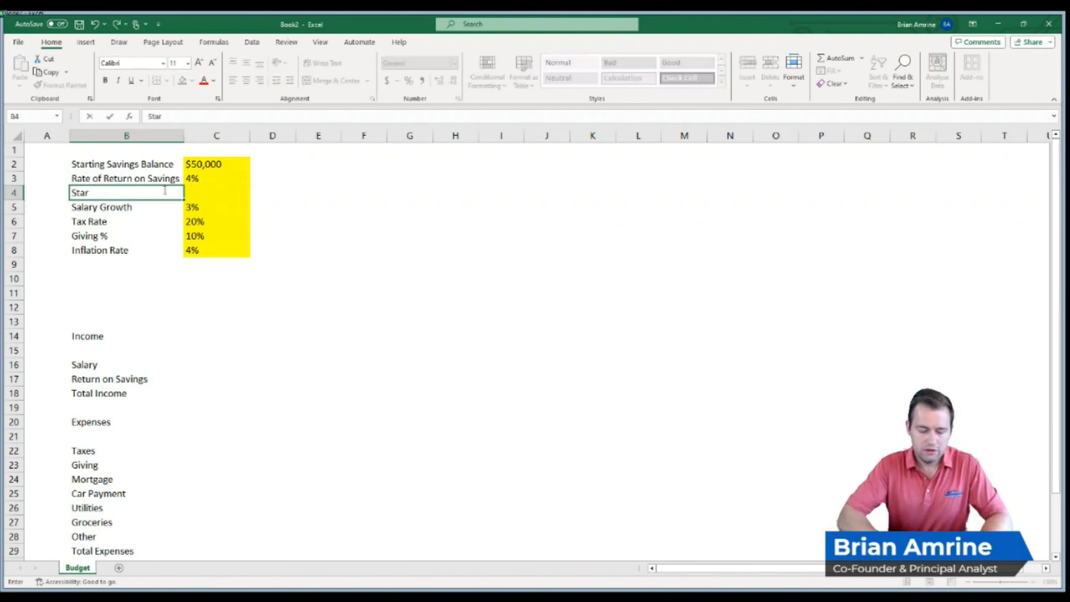
{"action": "type", "text": "ting Salary"}
{"action": "key", "text": "Return"}
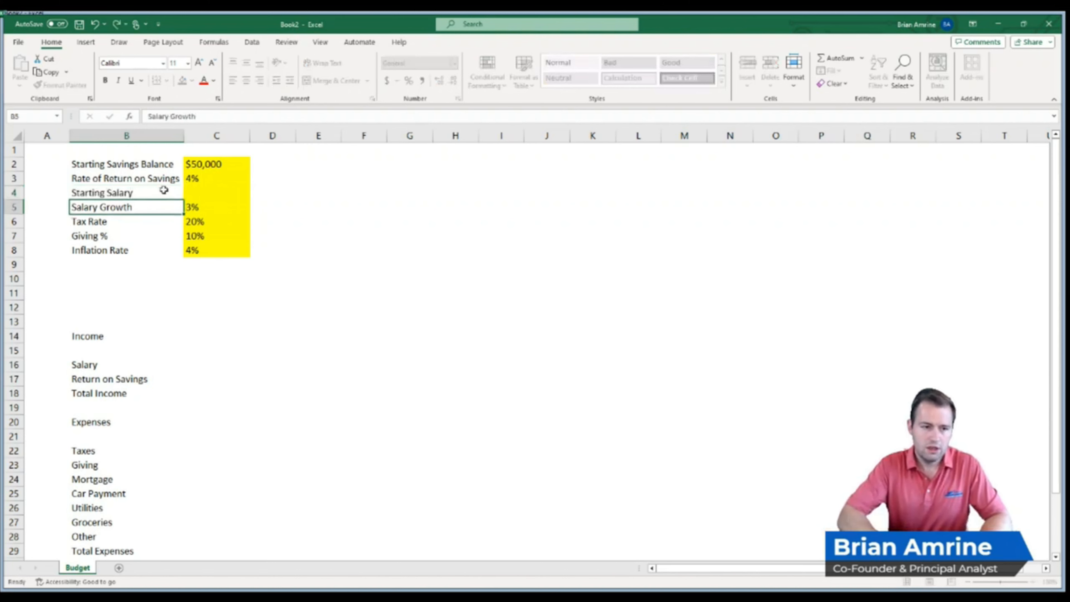
Enter $50,000 as the starting salary in C4.
{"action": "key", "text": "Right"}
{"action": "key", "text": "Up"}
{"action": "type", "text": "$50,0"}
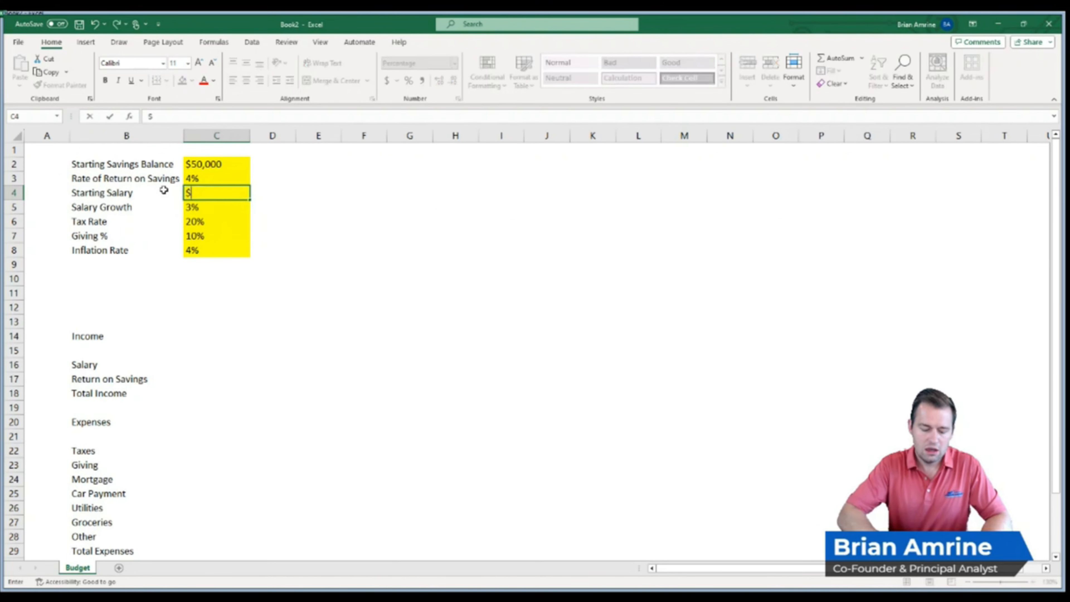
{"action": "type", "text": "00"}
{"action": "key", "text": "Return"}
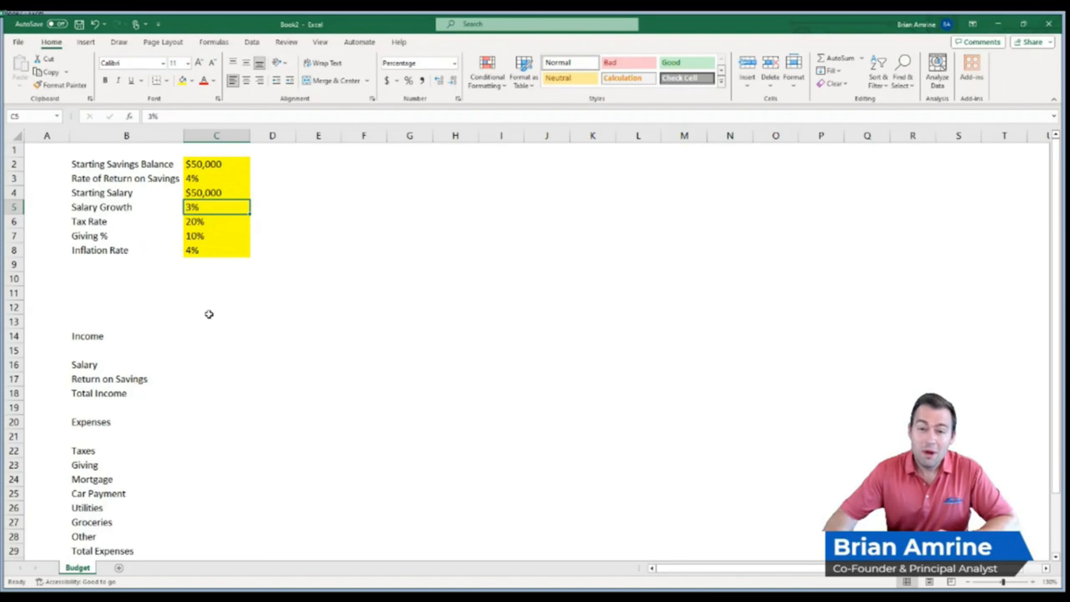
{"action": "left_click", "coordinate": [209, 312]}
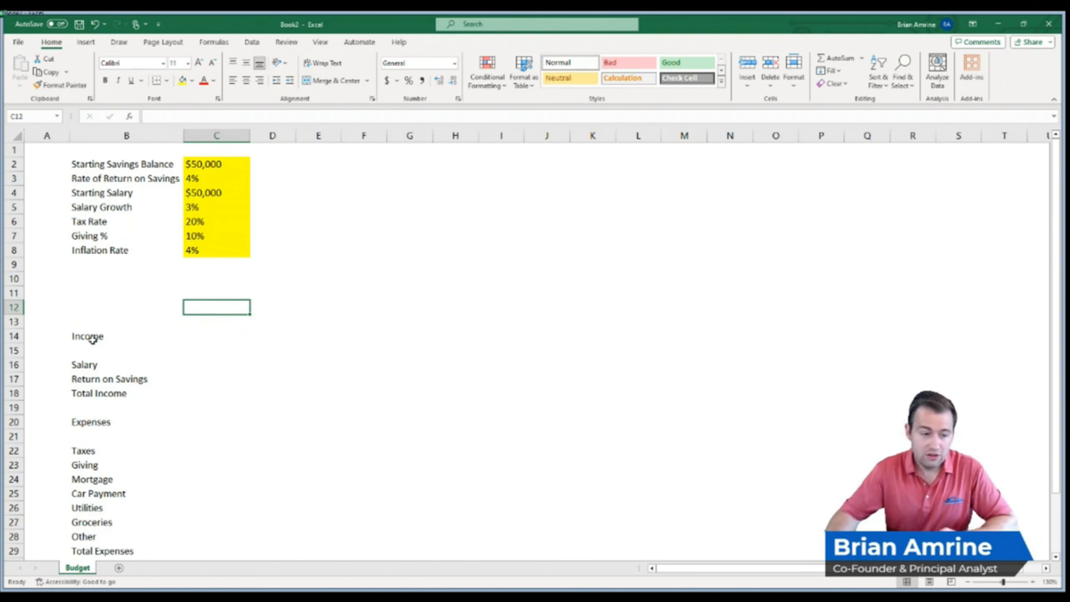
{"action": "left_click", "coordinate": [97, 423]}
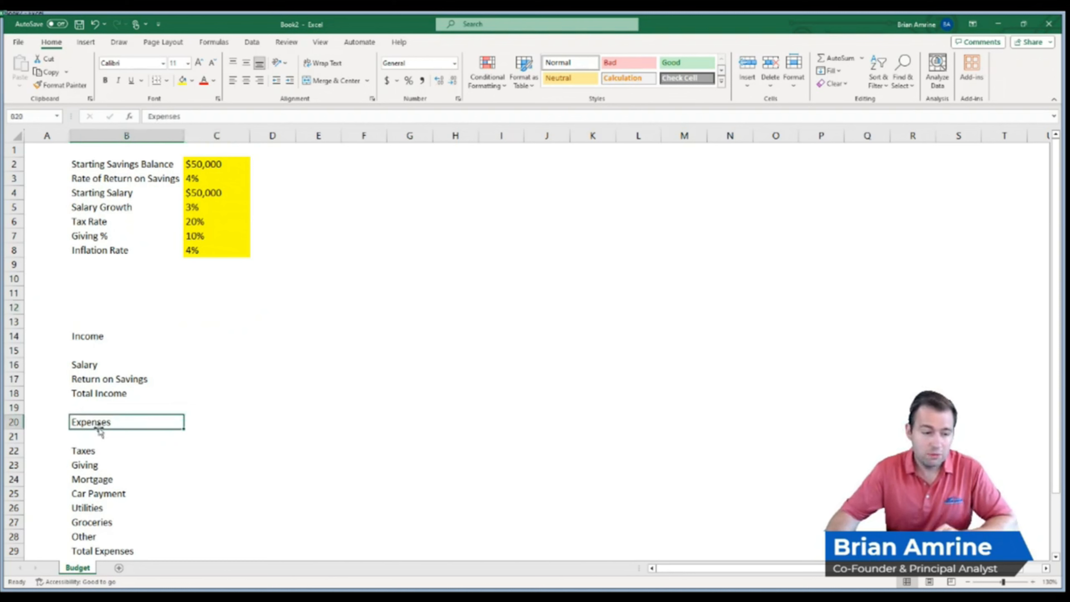
{"action": "scroll", "coordinate": [186, 468], "scroll_direction": "down", "scroll_amount": 1}
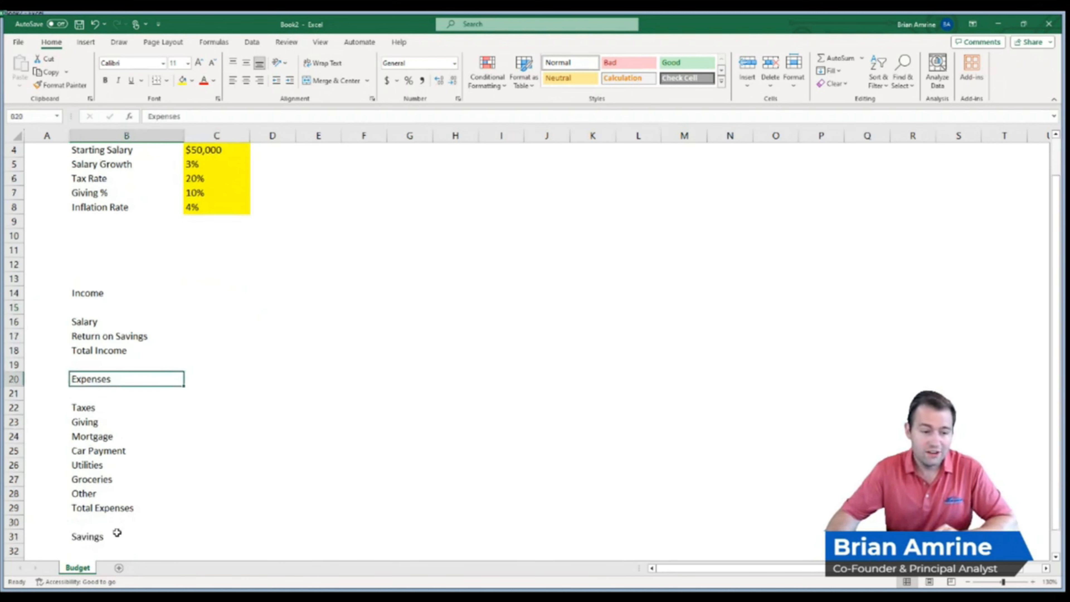
{"action": "scroll", "coordinate": [184, 457], "scroll_direction": "up", "scroll_amount": 1}
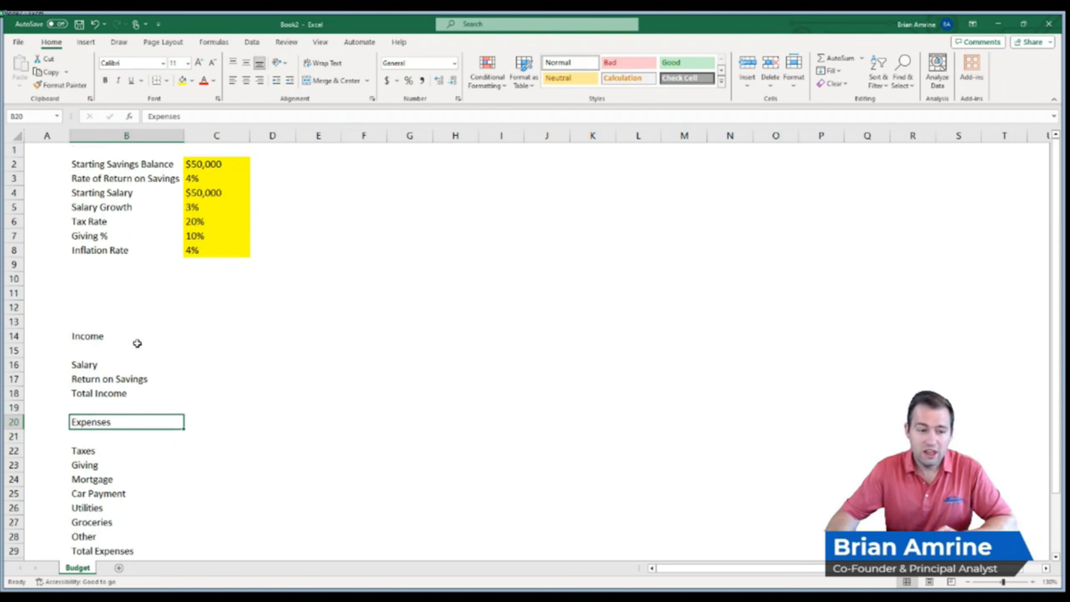
{"action": "left_click", "coordinate": [209, 352]}
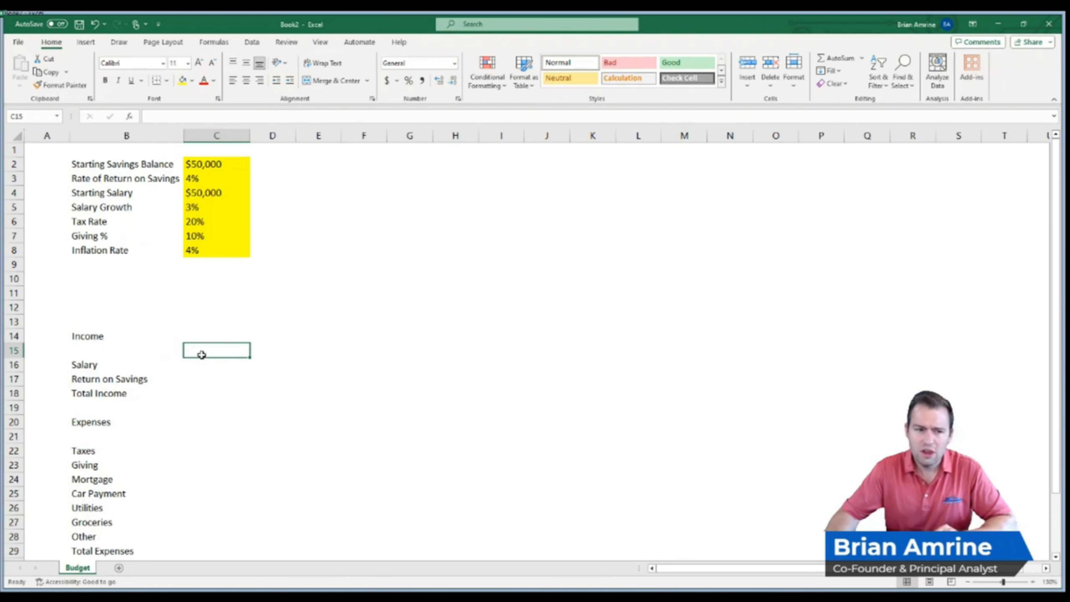
Enter the year 2023 as a column heading in C12 and center it.
{"action": "left_click", "coordinate": [212, 312]}
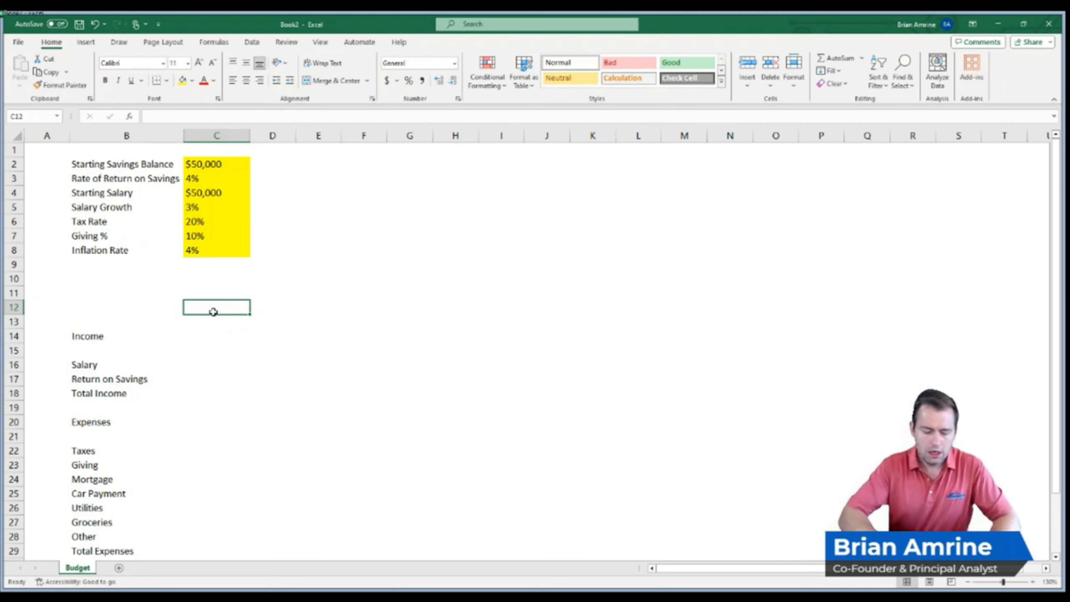
{"action": "type", "text": "202"}
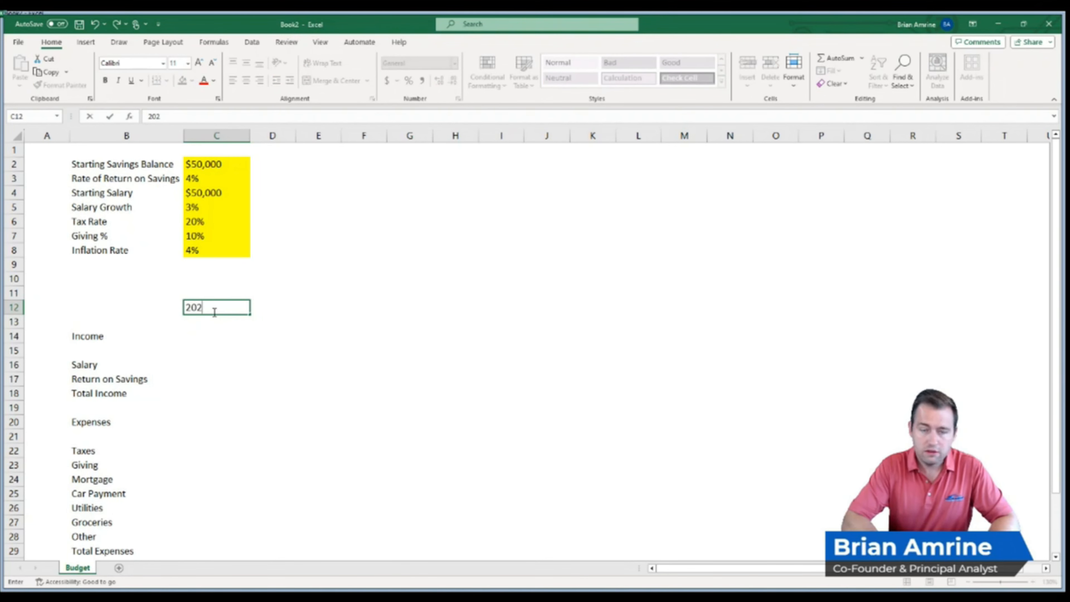
{"action": "type", "text": "3"}
{"action": "key", "text": "Return"}
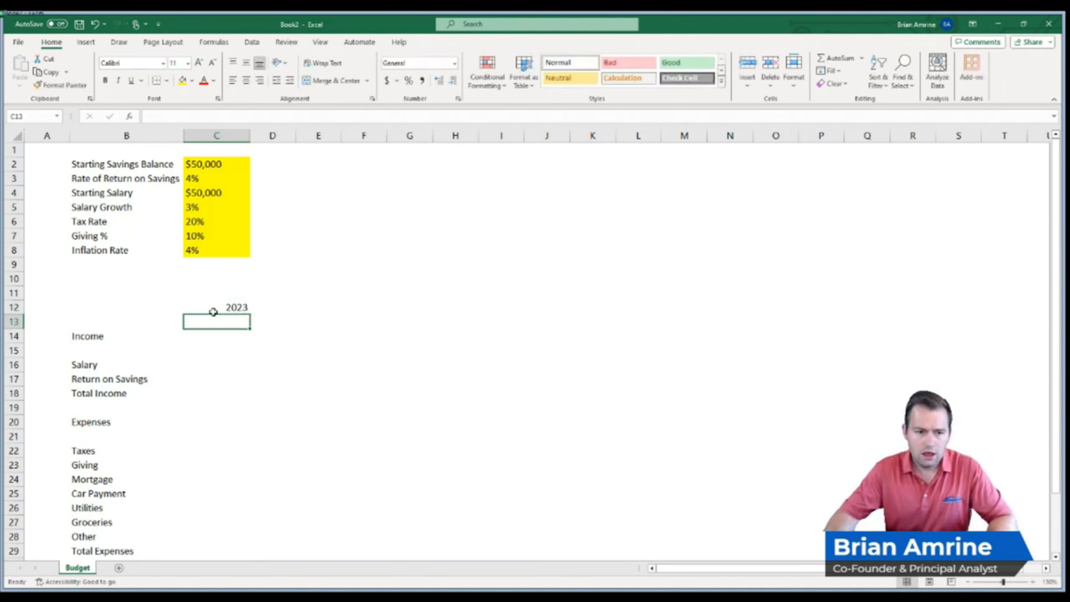
{"action": "left_click", "coordinate": [227, 306]}
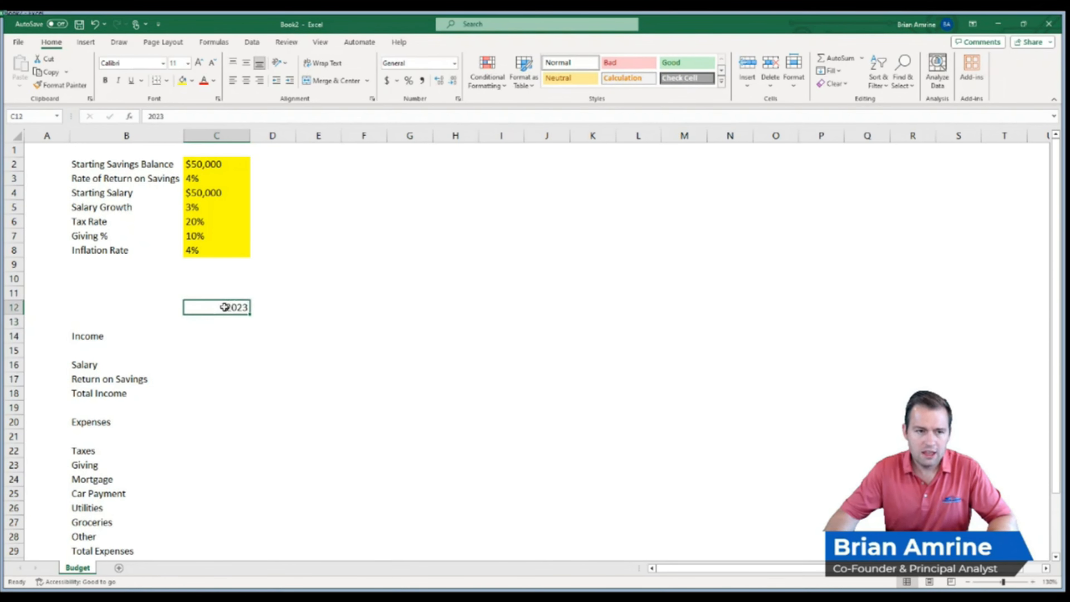
{"action": "left_click", "coordinate": [246, 80]}
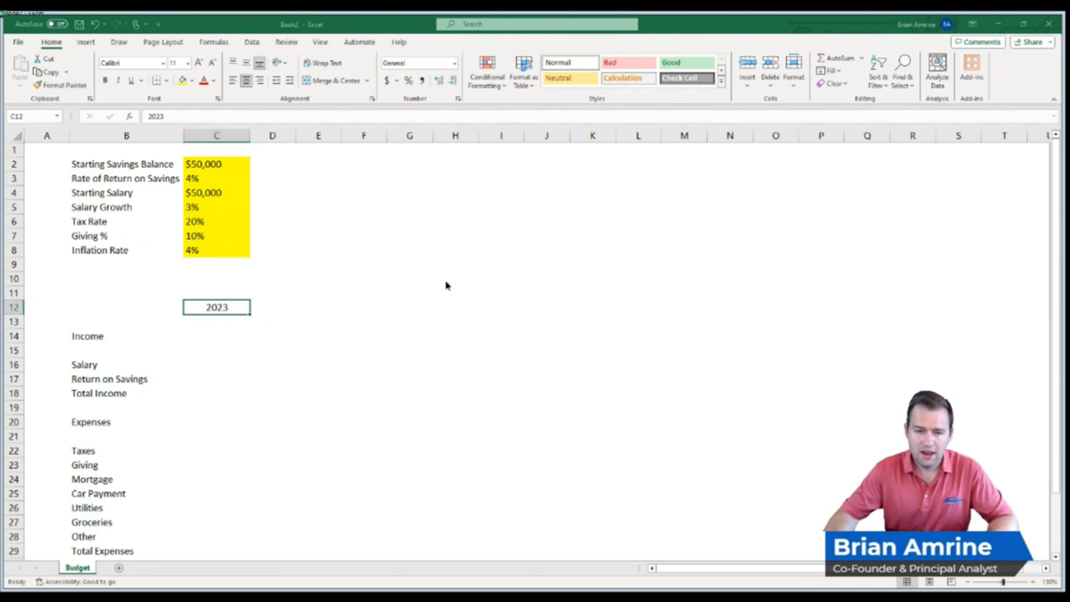
Apply the currency format with two decimals to the year heading in C12.
{"action": "key", "text": "ctrl+shift+4"}
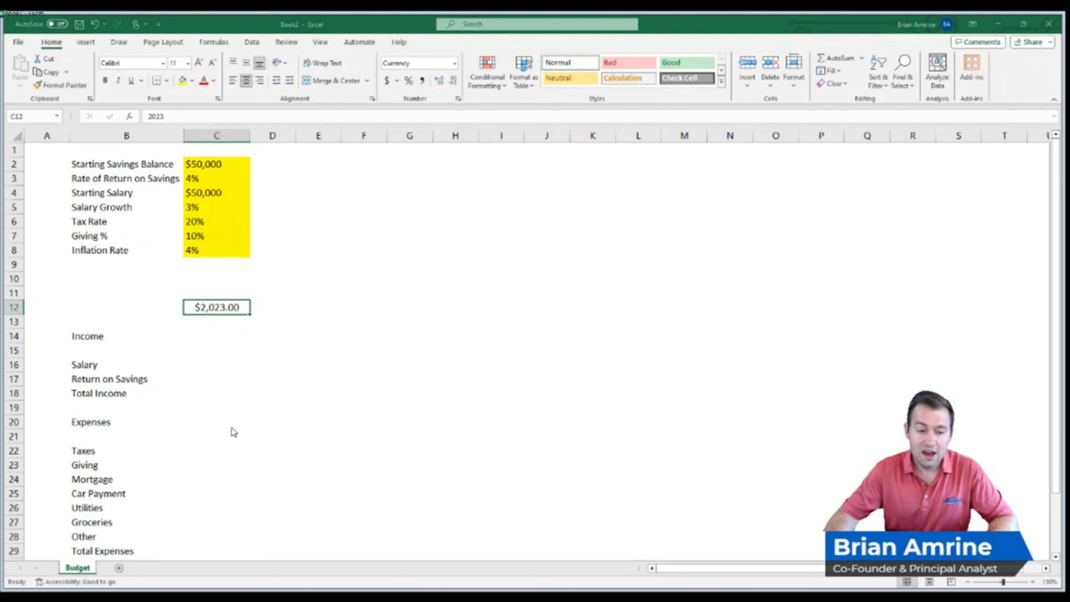
Format the year heading in C12 as a number without decimals, and try and undo the percentage format.
{"action": "key", "text": "ctrl+shift+1"}
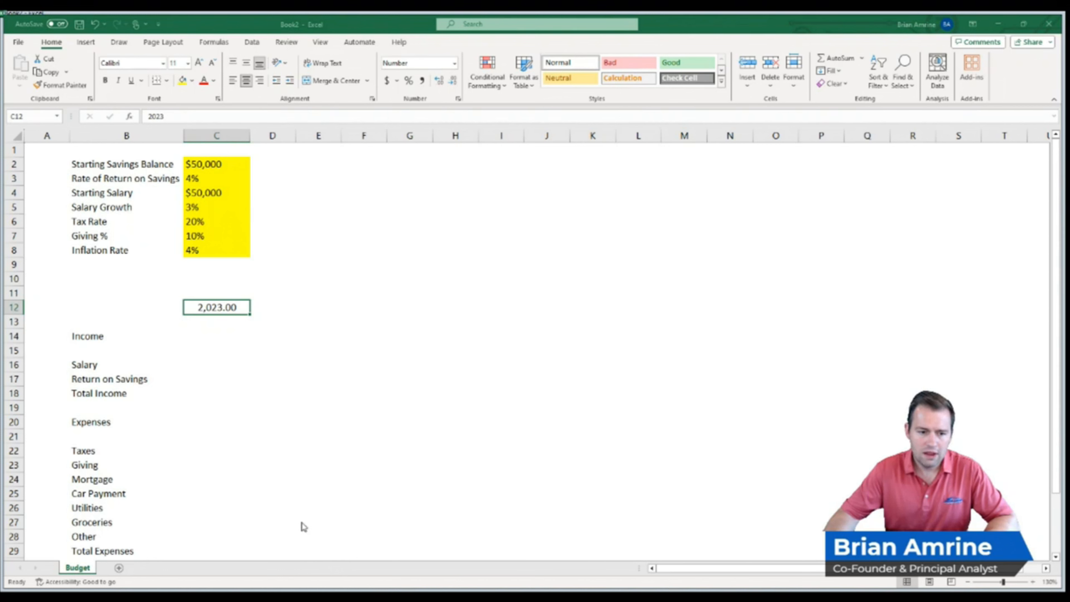
{"action": "left_click", "coordinate": [327, 565]}
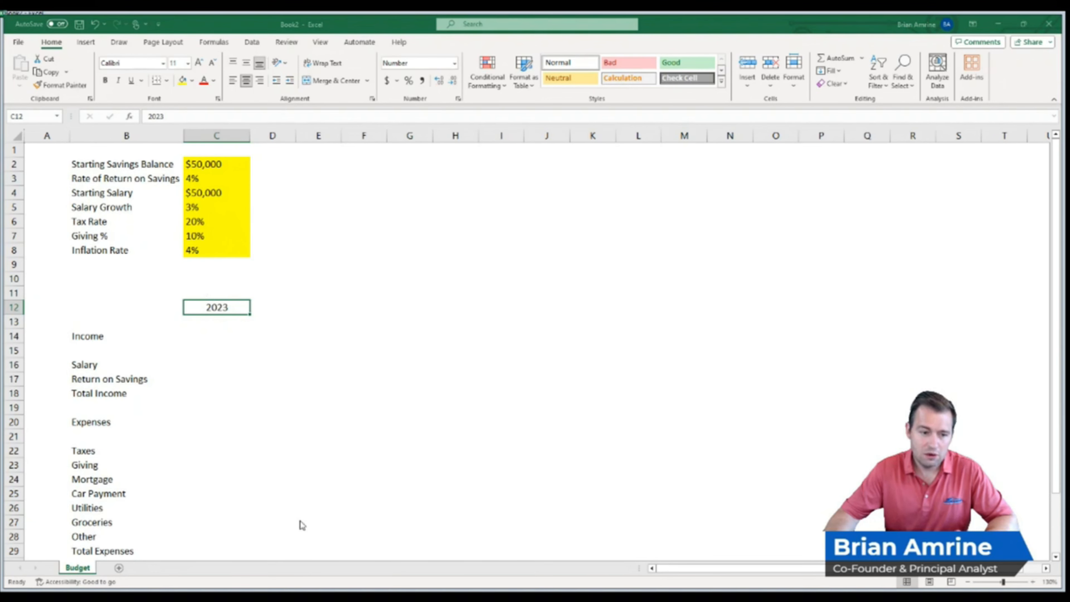
{"action": "key", "text": "ctrl+shift+5"}
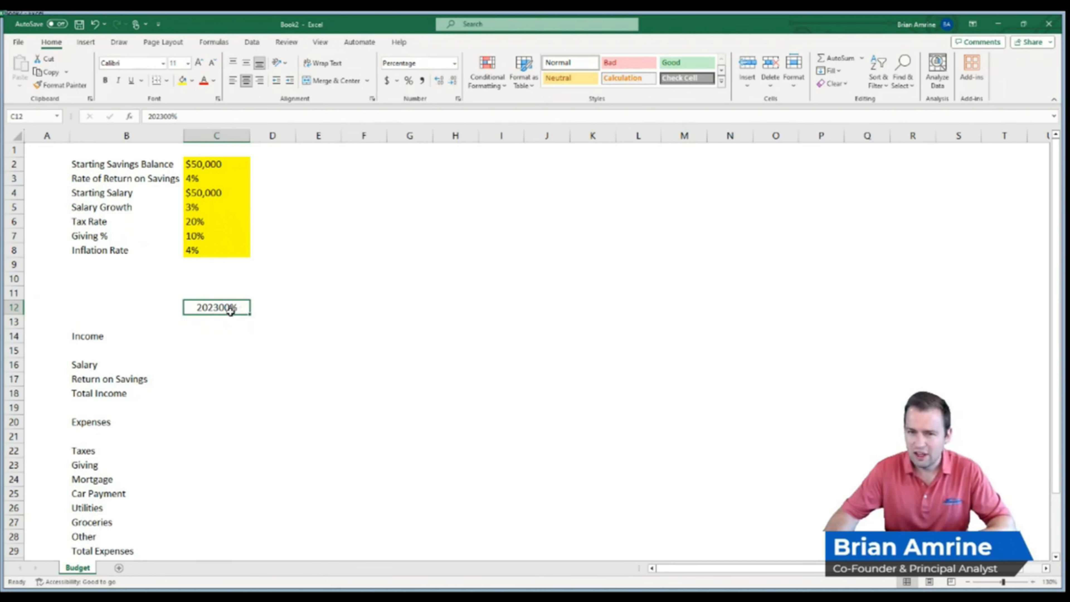
{"action": "key", "text": "ctrl+z"}
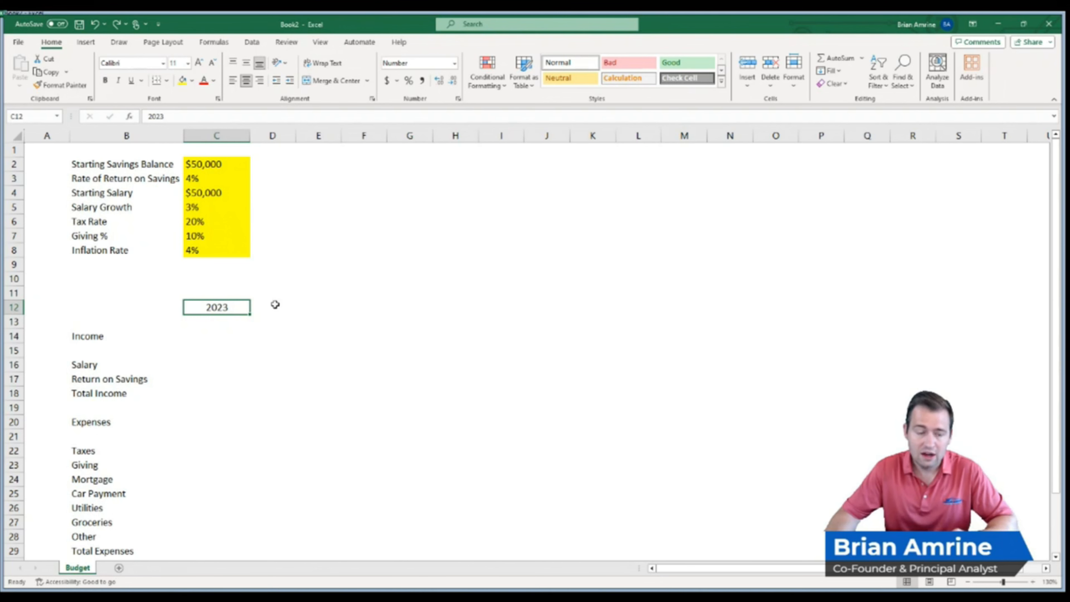
Enter the years 2024 and 2025 as column headings in D12 and E12.
{"action": "left_click", "coordinate": [274, 307]}
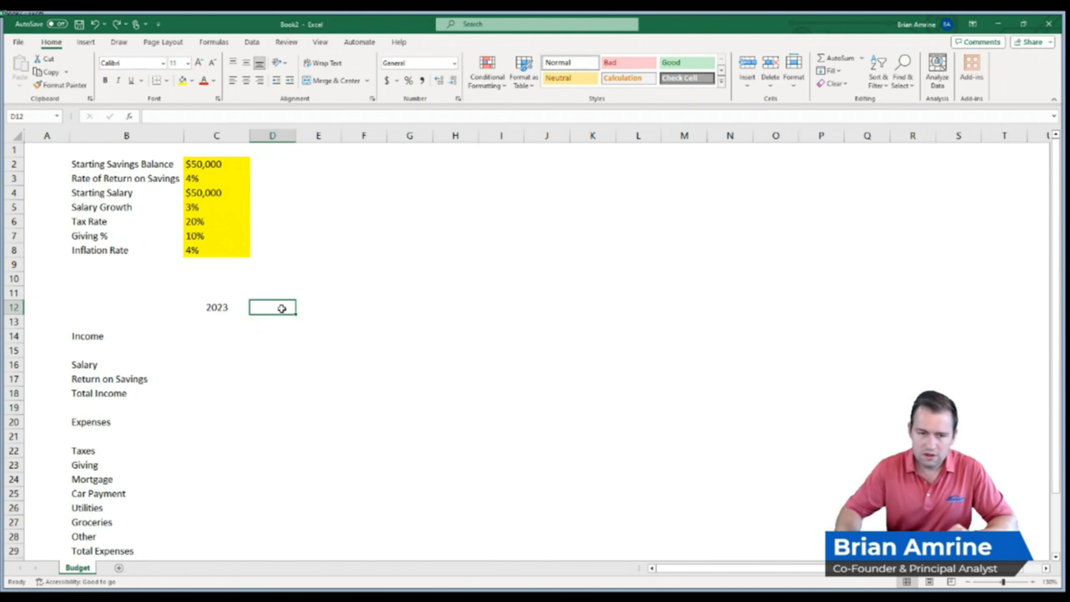
{"action": "type", "text": "2024"}
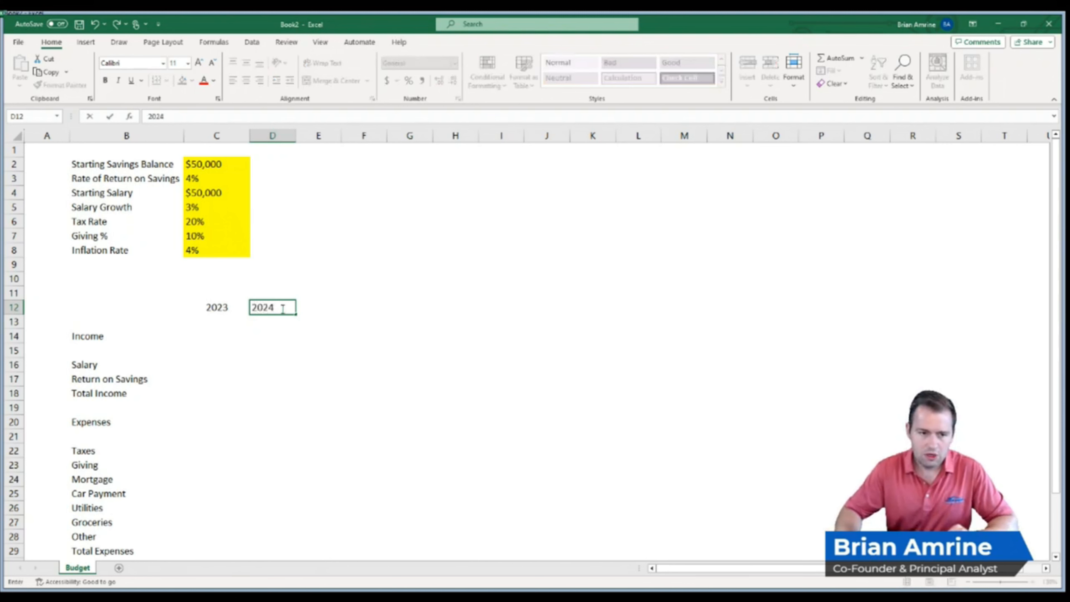
{"action": "key", "text": "Return"}
{"action": "key", "text": "Right"}
{"action": "key", "text": "Up"}
{"action": "type", "text": "20"}
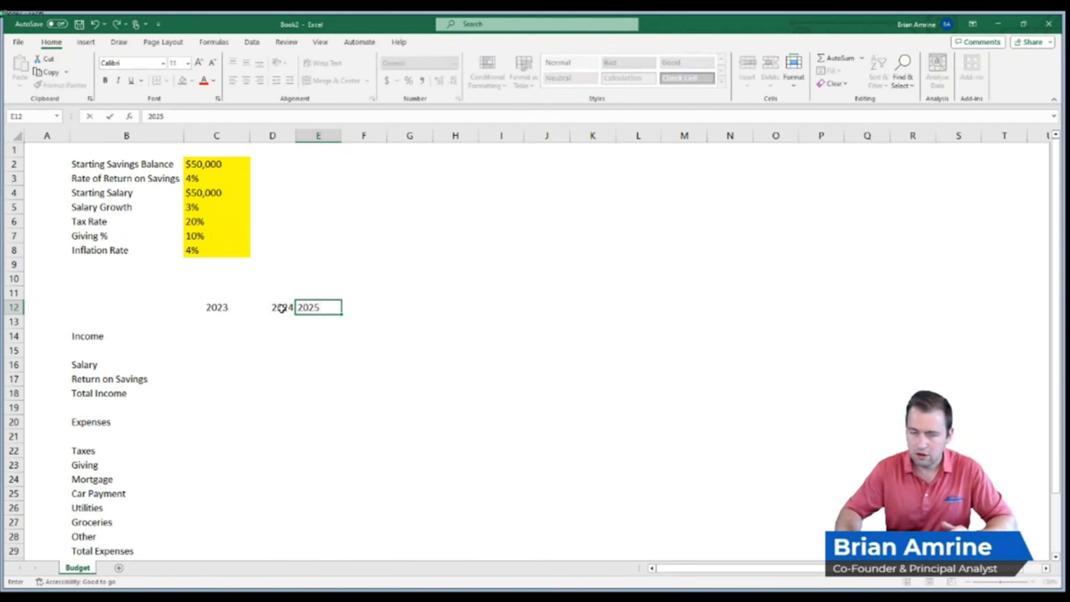
{"action": "key", "text": "Return"}
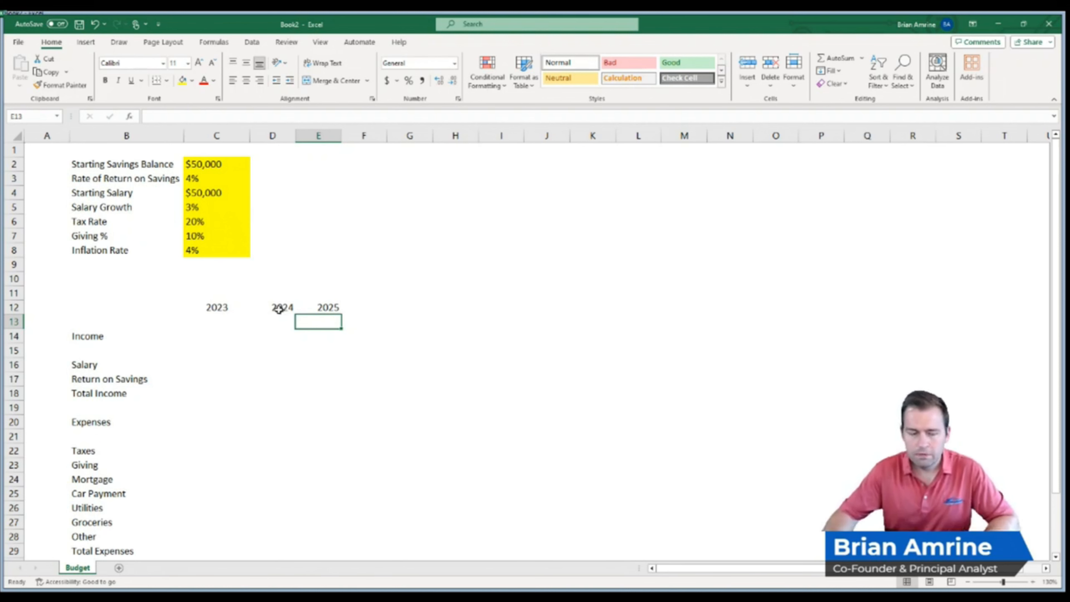
Replace the year in D12 with the formula =C12, referencing the 2023 heading.
{"action": "left_click", "coordinate": [279, 309]}
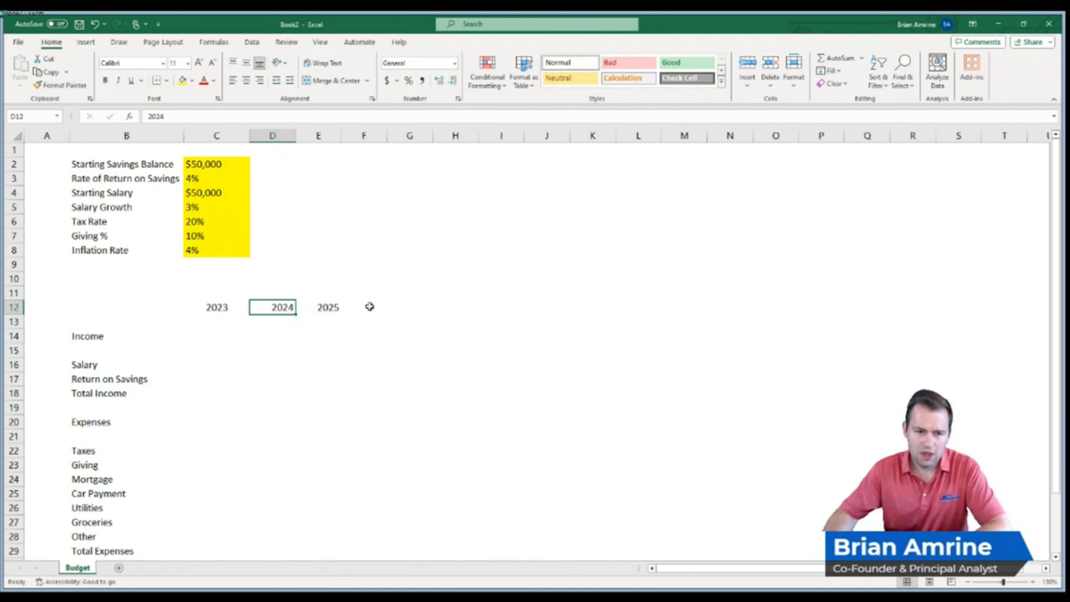
{"action": "left_click", "coordinate": [226, 309]}
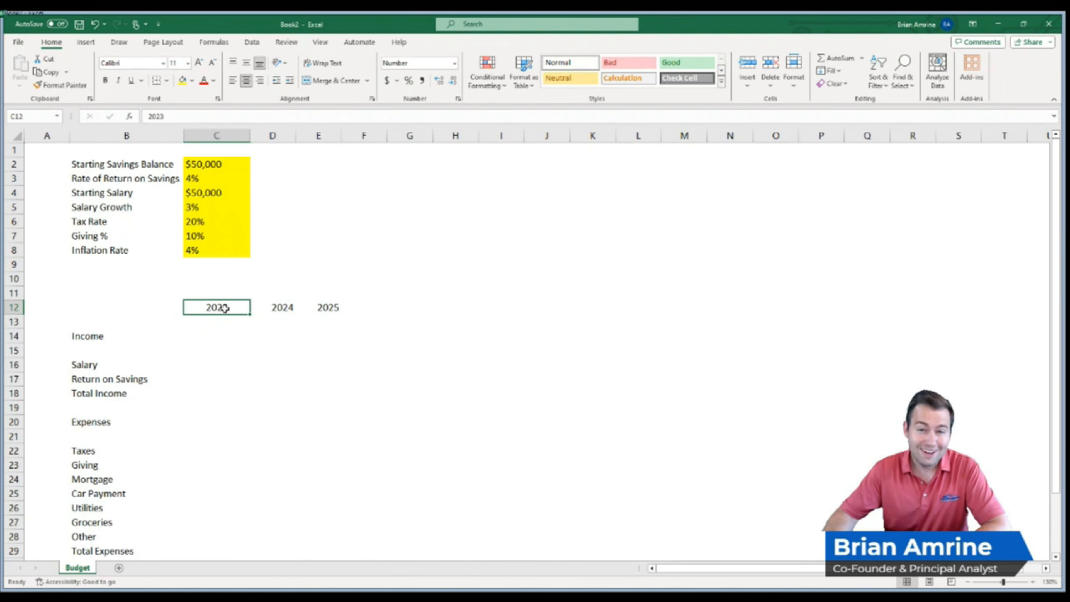
{"action": "left_click", "coordinate": [272, 308]}
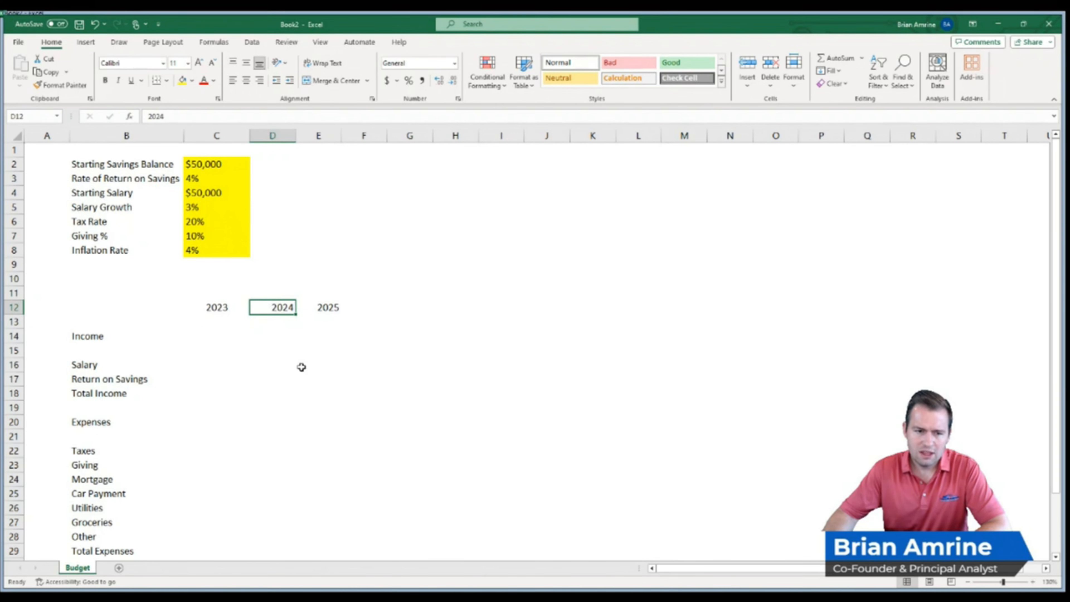
{"action": "type", "text": "="}
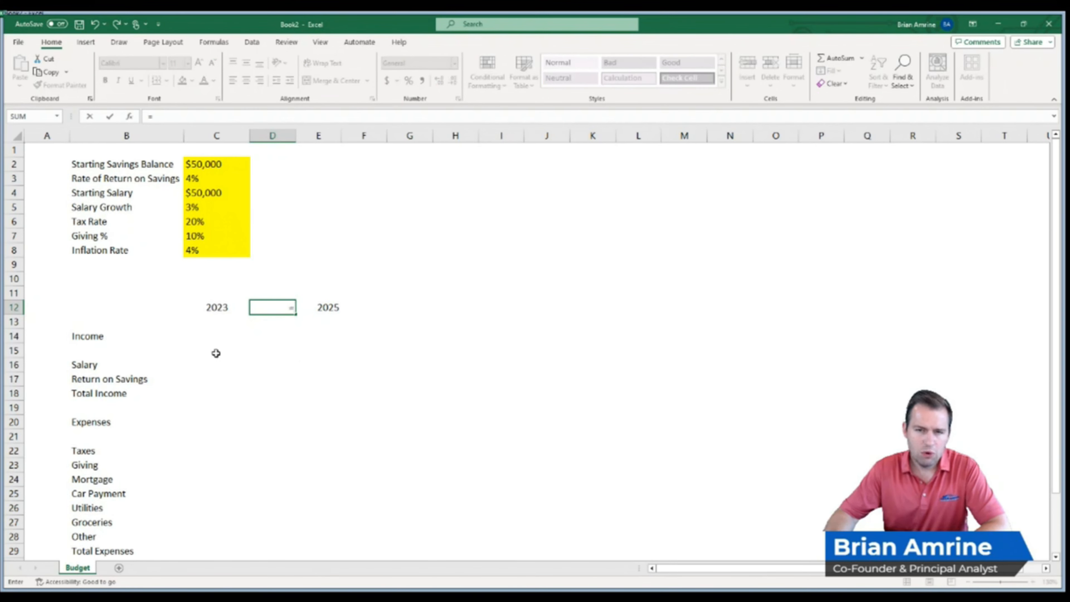
{"action": "left_click", "coordinate": [211, 308]}
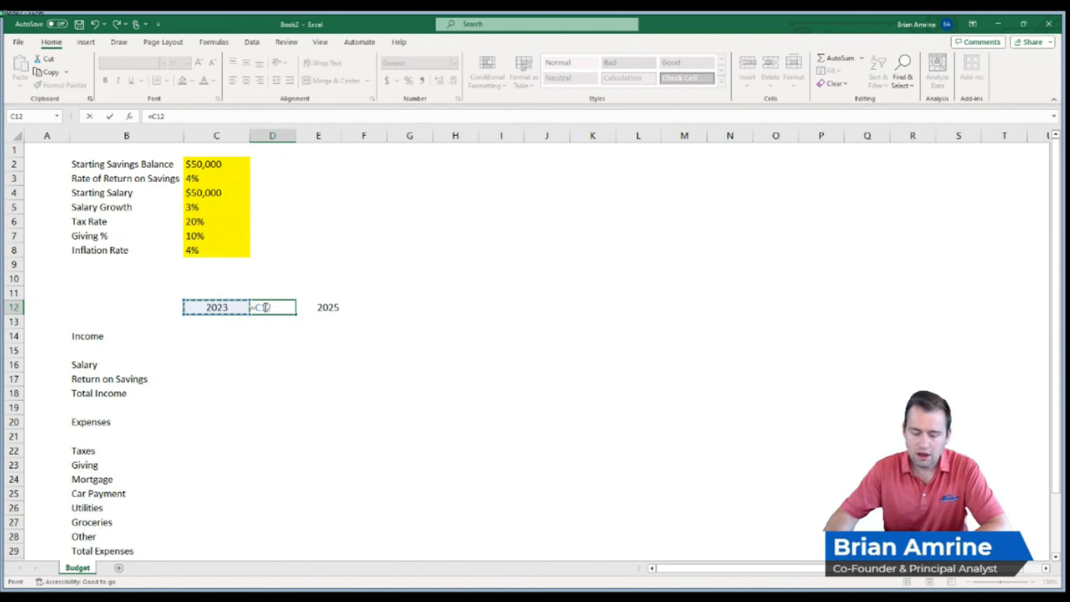
{"action": "left_click", "coordinate": [228, 251]}
{"action": "left_click", "coordinate": [194, 206]}
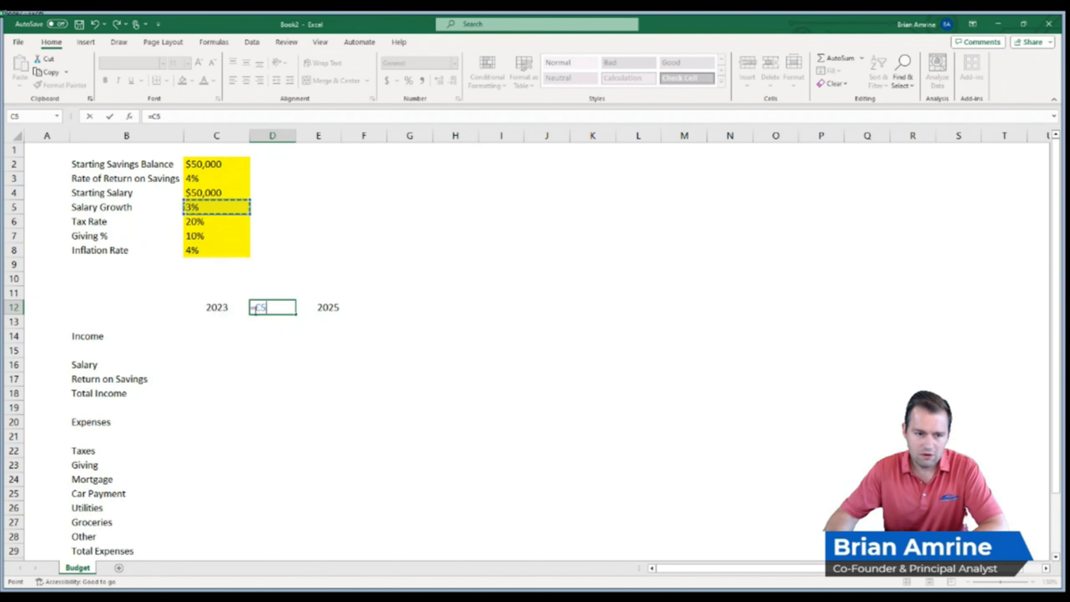
{"action": "left_click", "coordinate": [218, 310]}
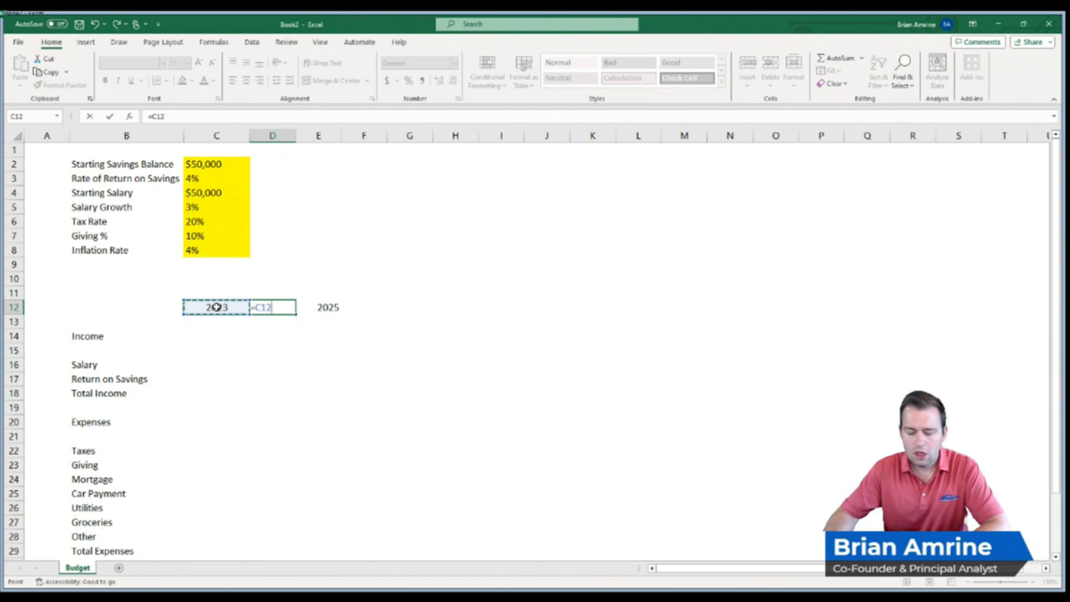
{"action": "key", "text": "BackSpace"}
{"action": "key", "text": "BackSpace"}
{"action": "key", "text": "BackSpace"}
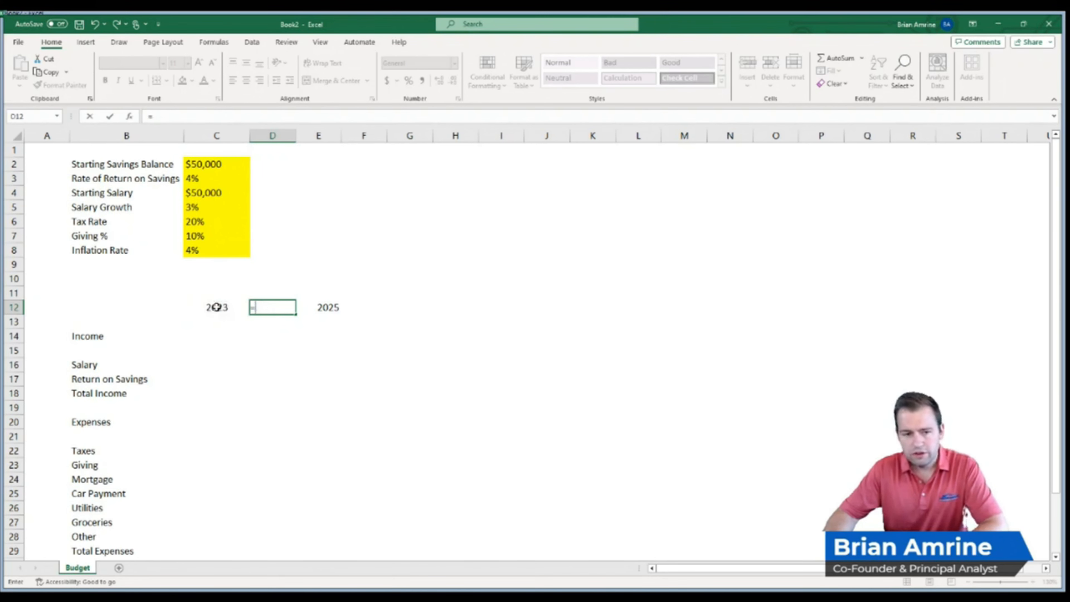
{"action": "type", "text": "C12"}
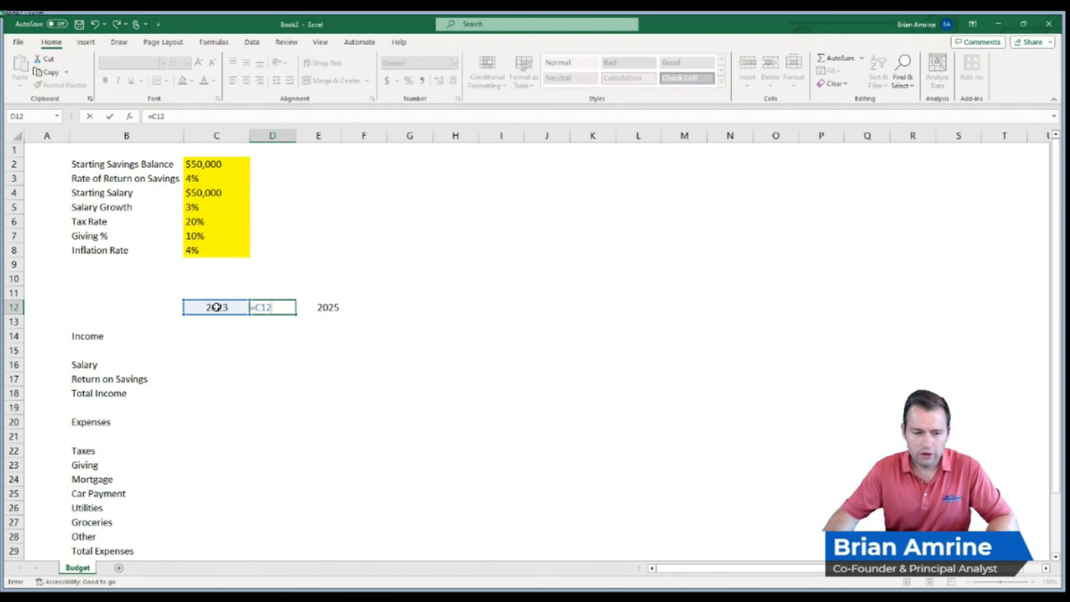
{"action": "key", "text": "ctrl+Return"}
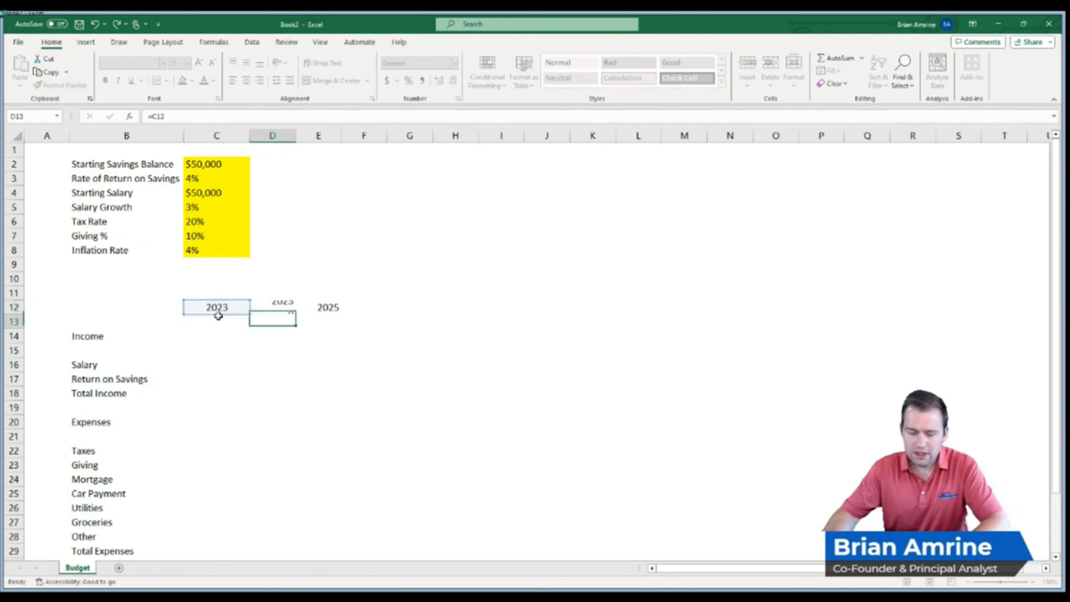
{"action": "key", "text": "Return"}
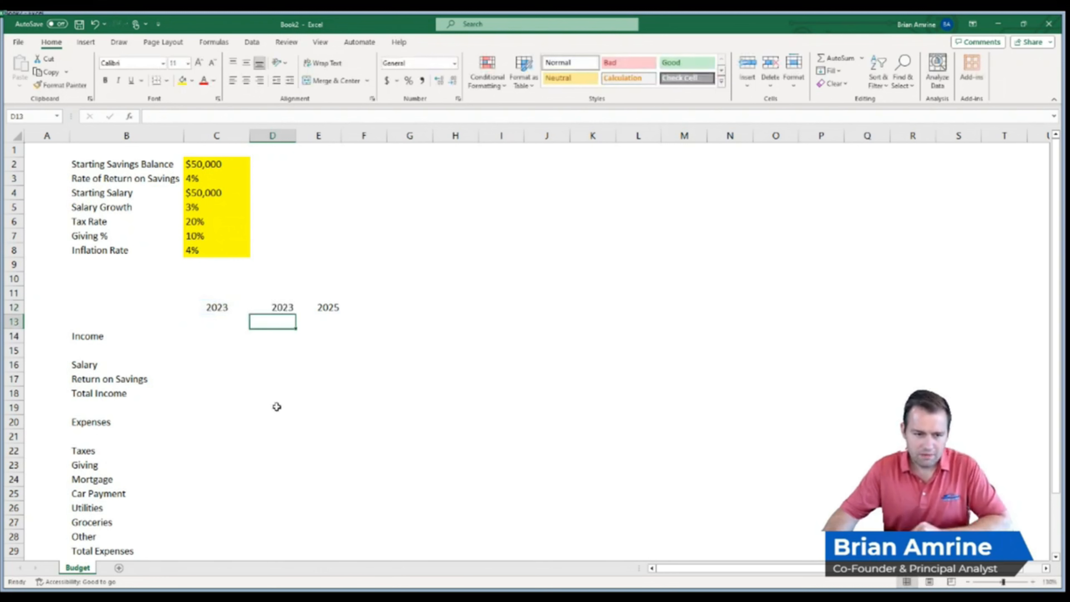
Extend the formula in D12 to =C12+1.
{"action": "left_click", "coordinate": [282, 306]}
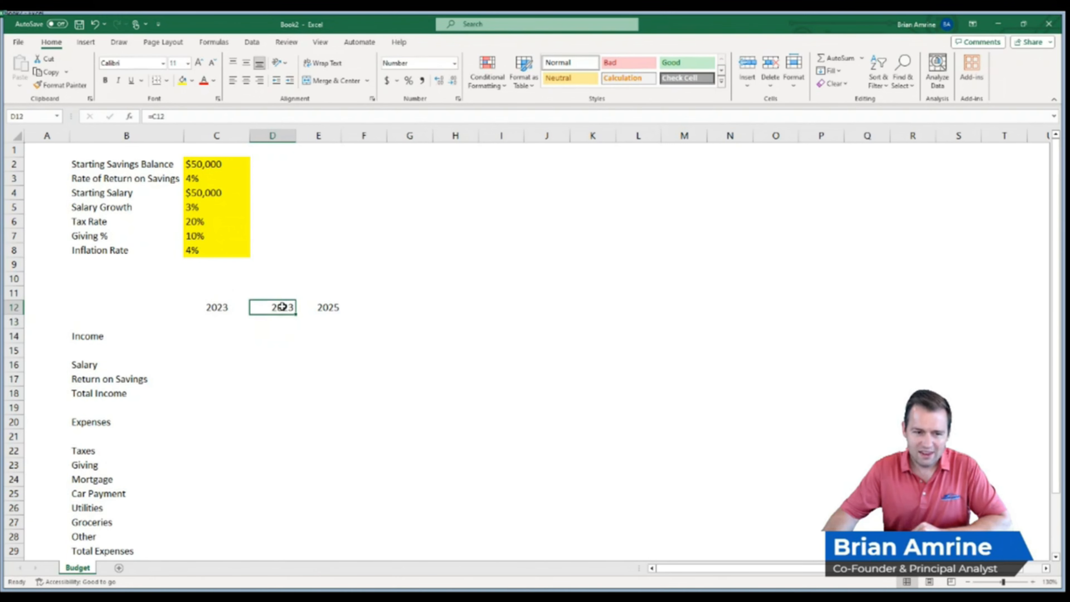
{"action": "double_click", "coordinate": [282, 307]}
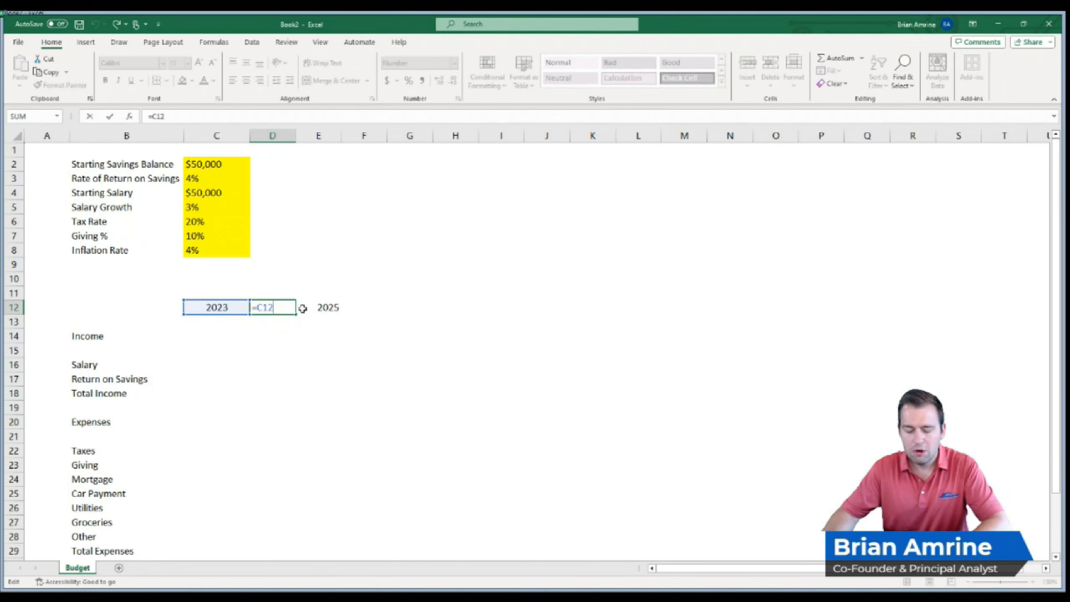
{"action": "type", "text": "+1"}
{"action": "key", "text": "Return"}
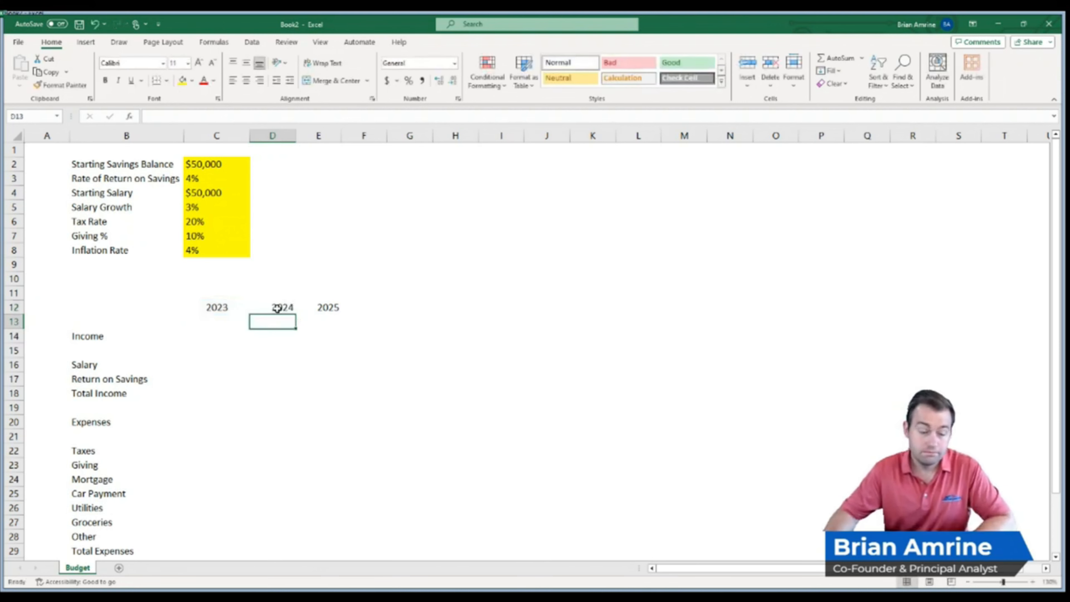
Fill the year formula from D12 across row 12 through L12, so the headings run to 2032.
{"action": "left_click", "coordinate": [280, 309]}
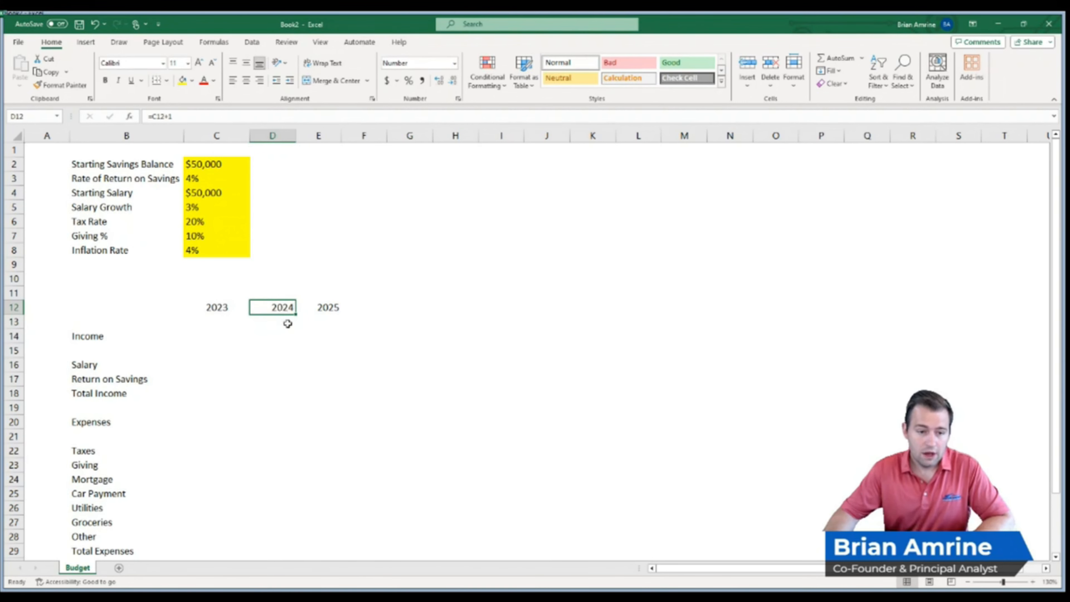
{"action": "left_click_drag", "start_coordinate": [298, 314], "coordinate": [647, 315]}
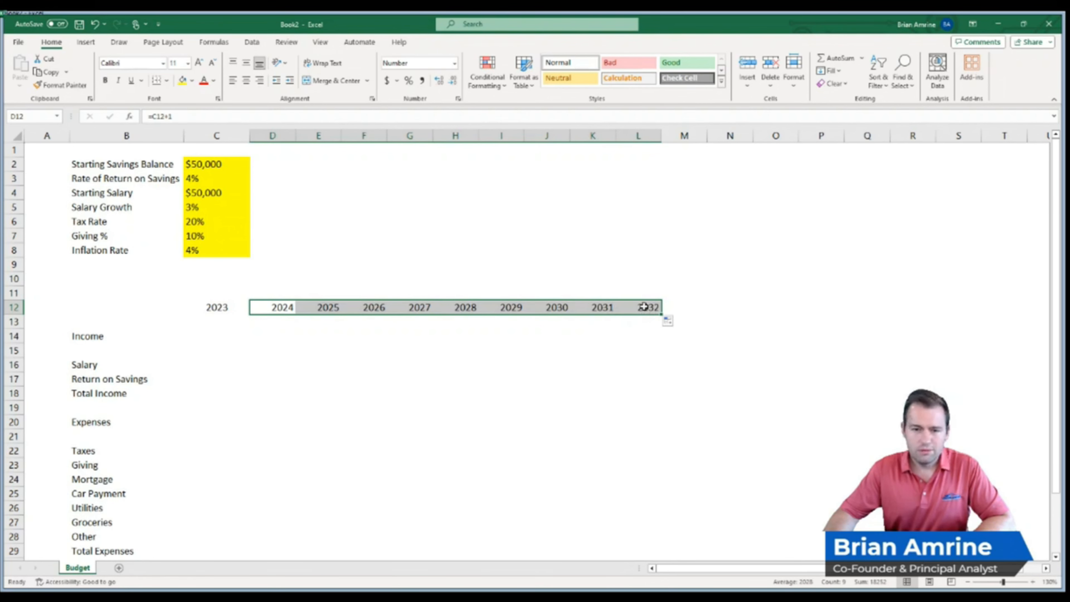
{"action": "mouse_move", "coordinate": [645, 307]}
{"action": "left_mouse_down"}
{"action": "mouse_move", "coordinate": [248, 295]}
{"action": "mouse_move", "coordinate": [223, 304]}
{"action": "mouse_move", "coordinate": [648, 309]}
{"action": "left_mouse_up"}
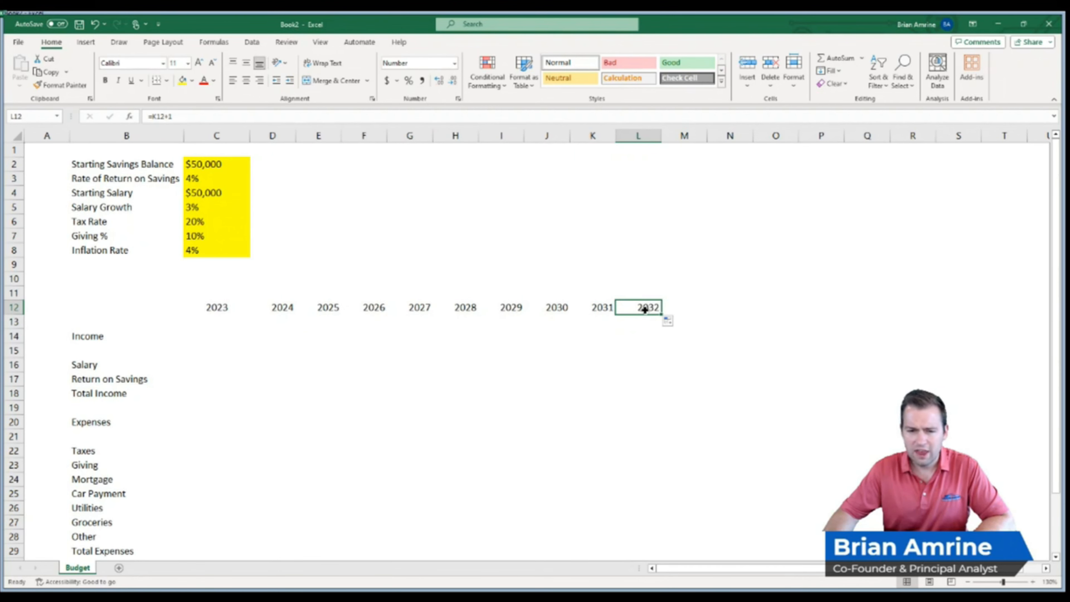
{"action": "left_click_drag", "start_coordinate": [221, 306], "coordinate": [466, 307]}
{"action": "left_click", "coordinate": [366, 208]}
{"action": "left_click_drag", "start_coordinate": [215, 165], "coordinate": [203, 256]}
{"action": "left_click_drag", "start_coordinate": [203, 307], "coordinate": [648, 310]}
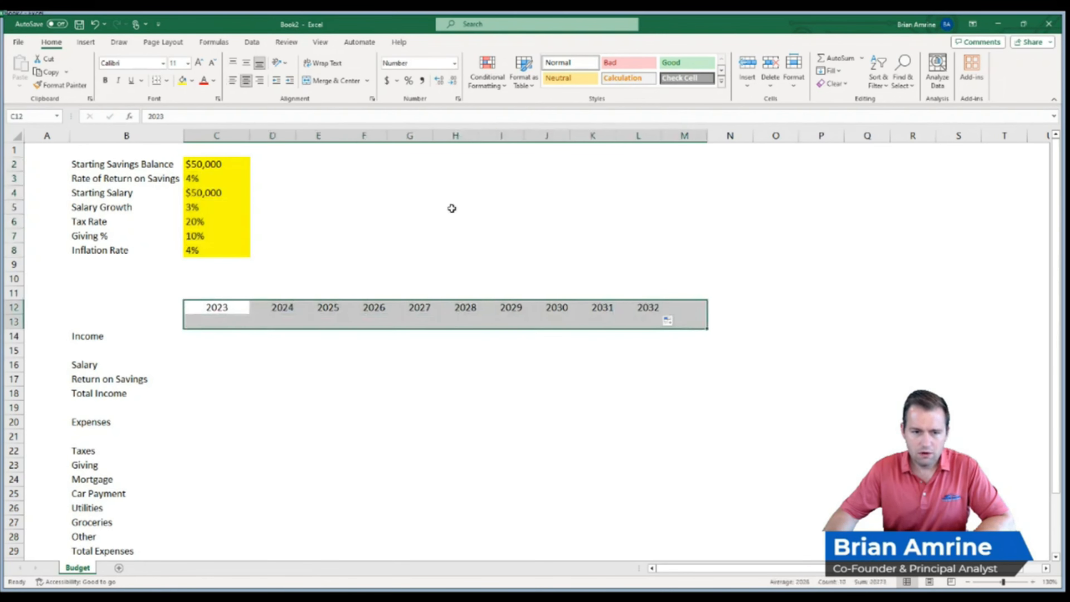
{"action": "left_click", "coordinate": [254, 145]}
{"action": "left_click_drag", "start_coordinate": [253, 142], "coordinate": [707, 370]}
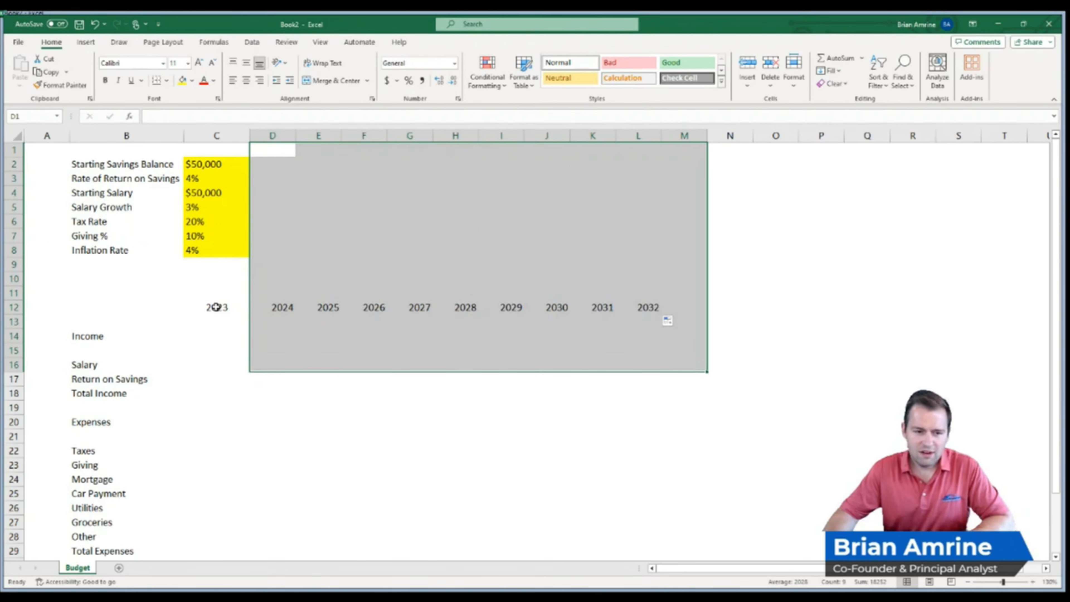
{"action": "left_click_drag", "start_coordinate": [216, 307], "coordinate": [651, 308]}
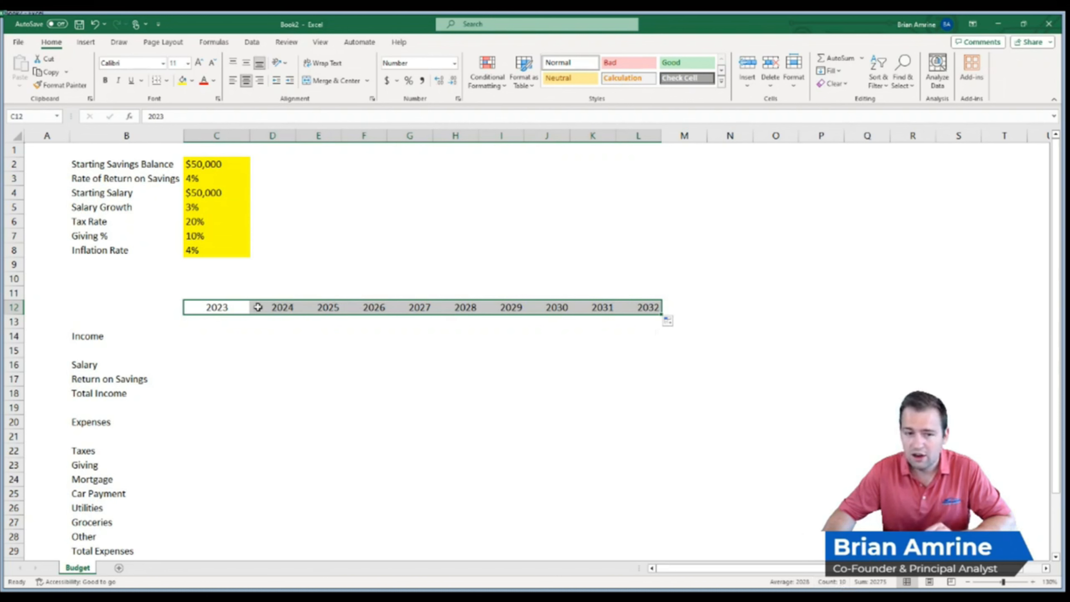
{"action": "left_click", "coordinate": [241, 308]}
{"action": "left_click_drag", "start_coordinate": [240, 307], "coordinate": [961, 304]}
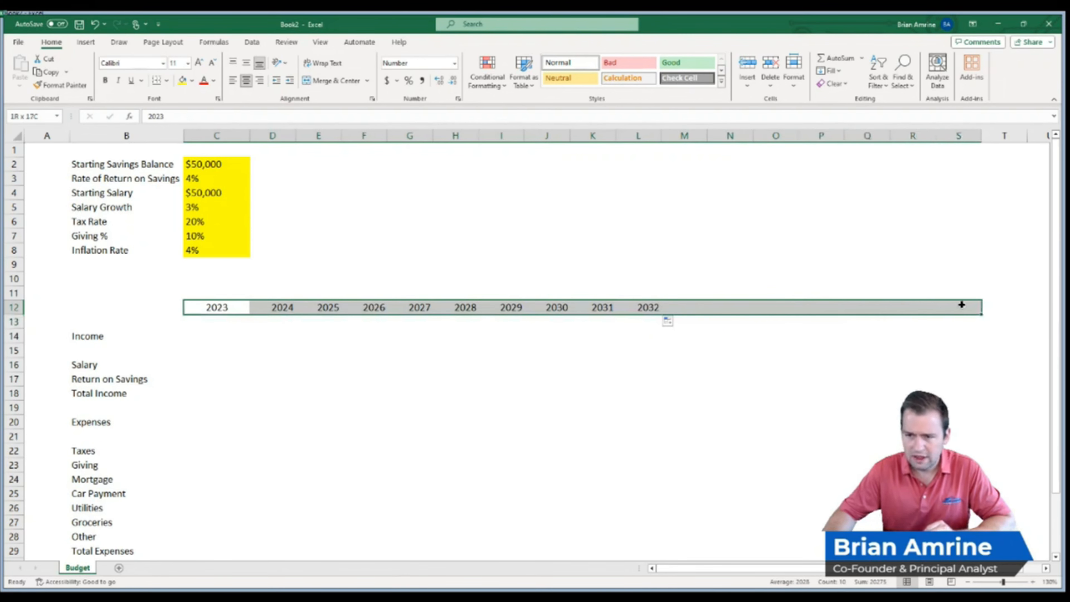
{"action": "left_click_drag", "start_coordinate": [961, 305], "coordinate": [962, 305]}
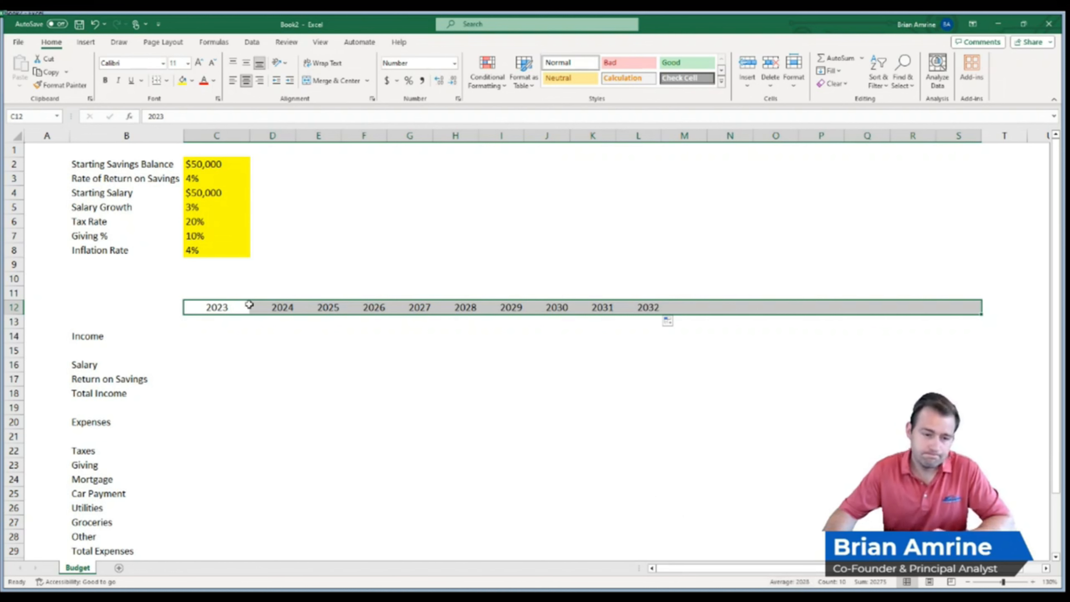
Center the year headings across C12:L12.
{"action": "left_click_drag", "start_coordinate": [232, 307], "coordinate": [646, 302]}
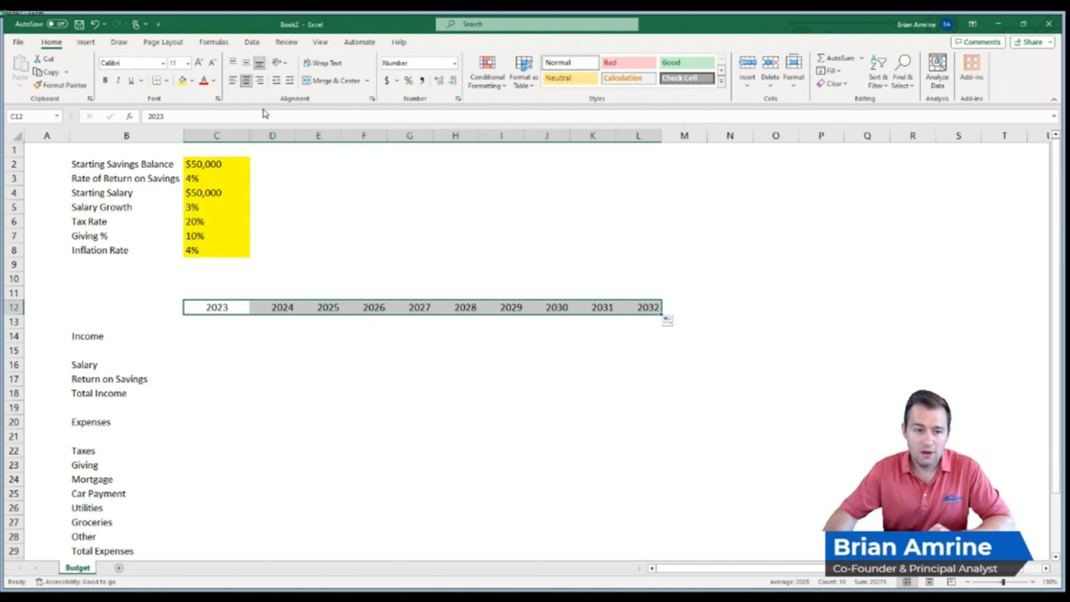
{"action": "left_click", "coordinate": [245, 81]}
{"action": "left_click", "coordinate": [245, 82]}
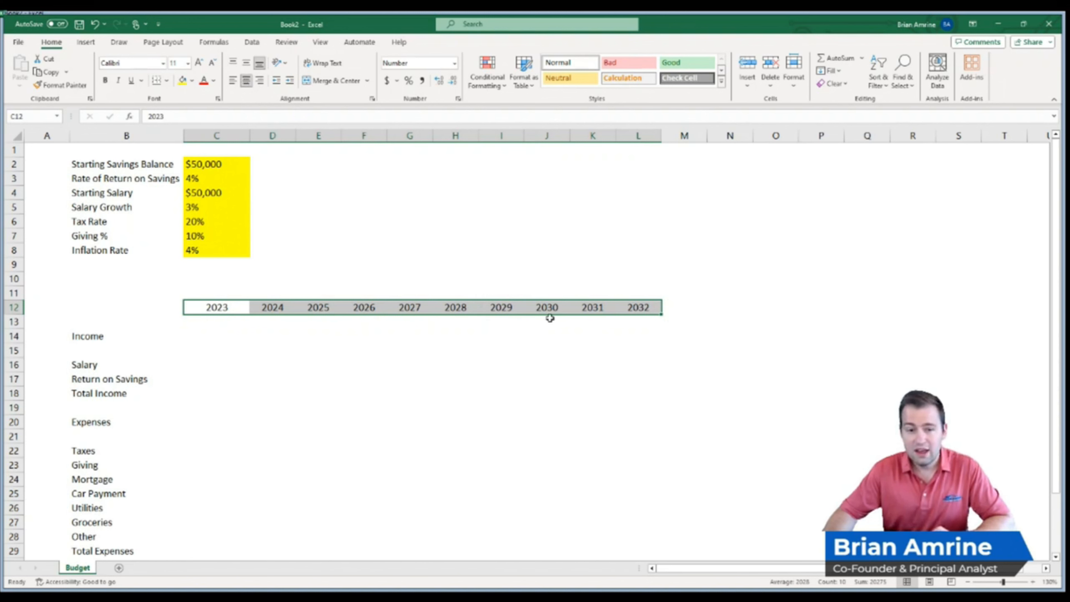
Resize columns C through L together to one equal width, slightly narrower than column C.
{"action": "left_click", "coordinate": [636, 307]}
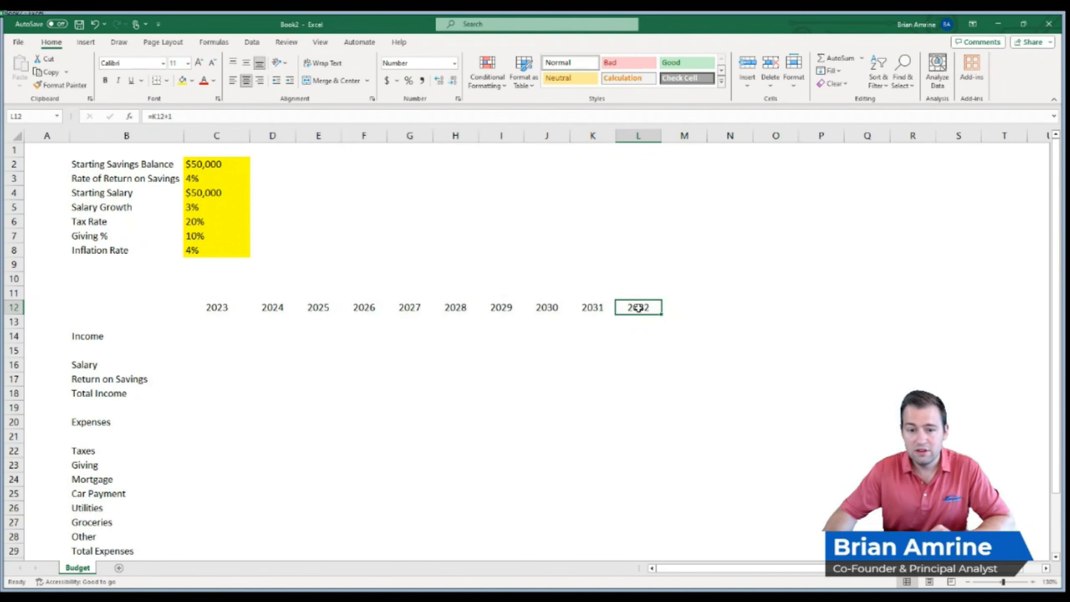
{"action": "left_click", "coordinate": [637, 136]}
{"action": "left_click_drag", "start_coordinate": [638, 136], "coordinate": [230, 134]}
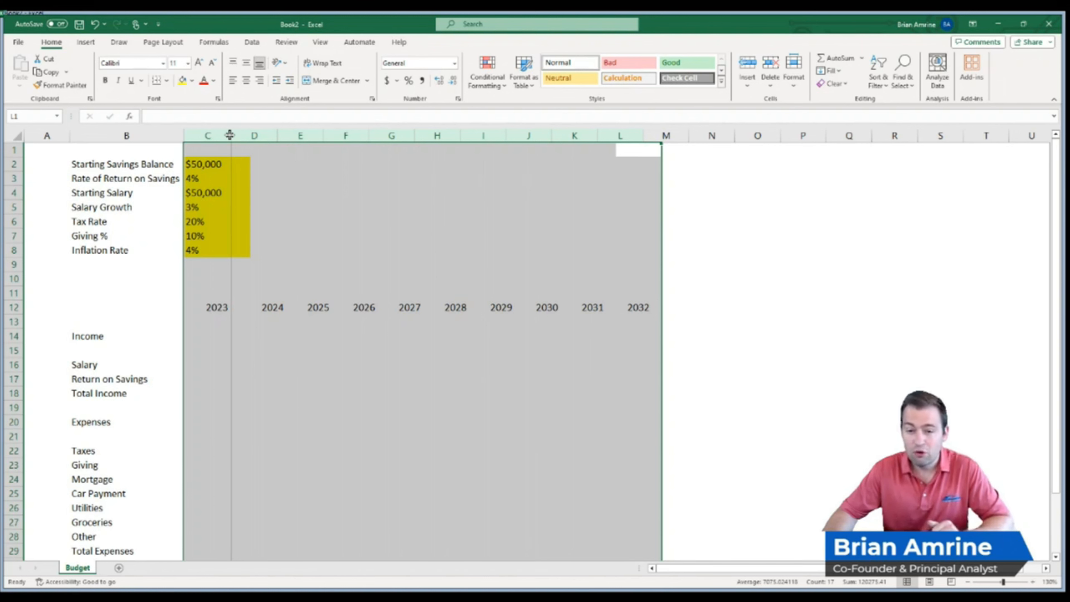
{"action": "left_click_drag", "start_coordinate": [230, 135], "coordinate": [229, 135]}
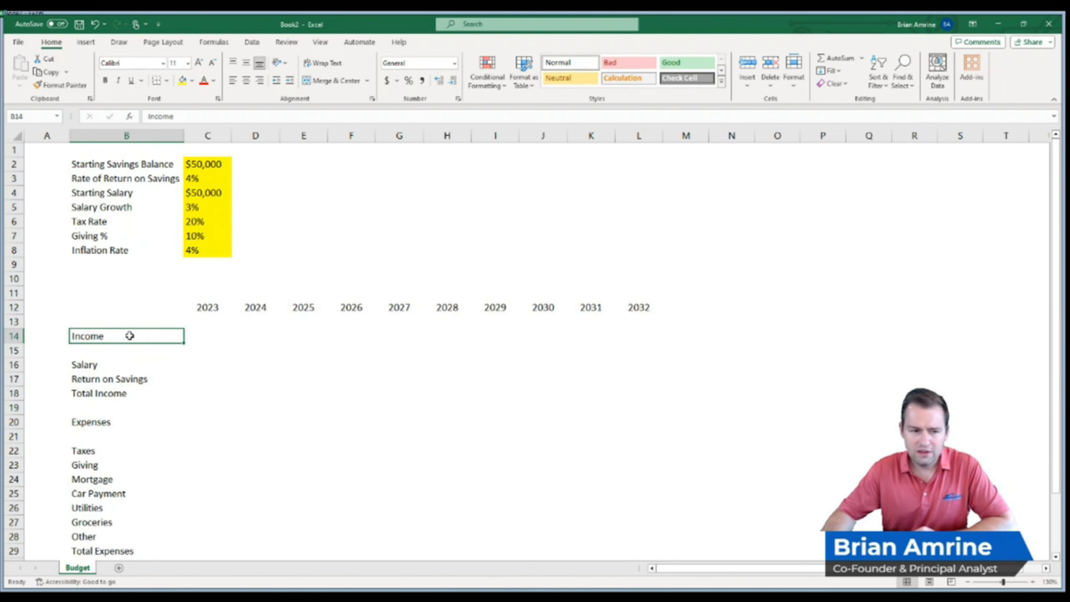
Merge and center the Income heading across B14:L14.
{"action": "left_click_drag", "start_coordinate": [129, 335], "coordinate": [624, 334]}
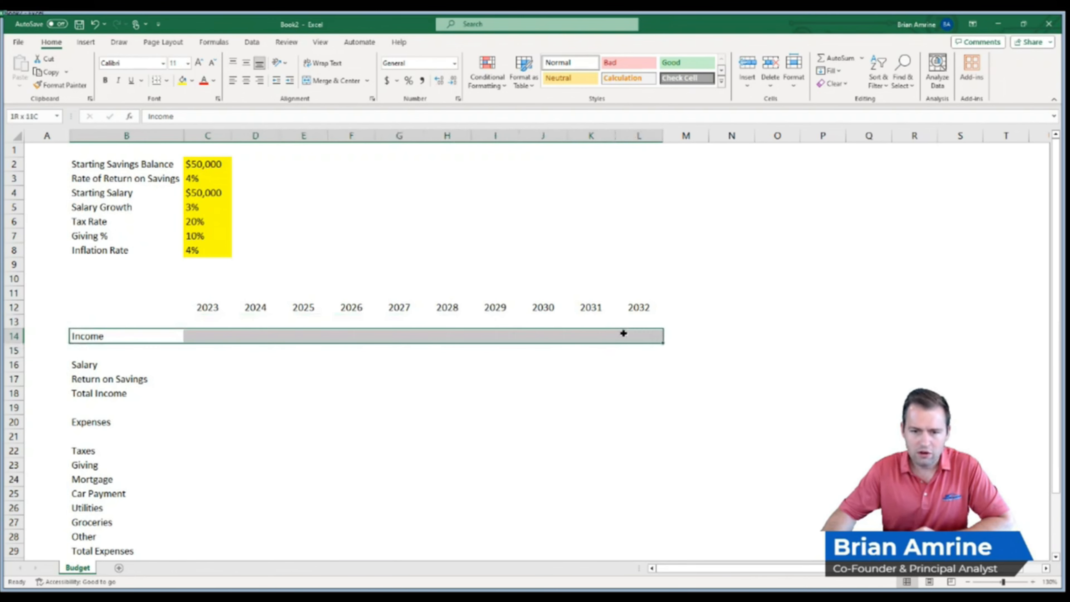
{"action": "left_click_drag", "start_coordinate": [624, 333], "coordinate": [303, 337]}
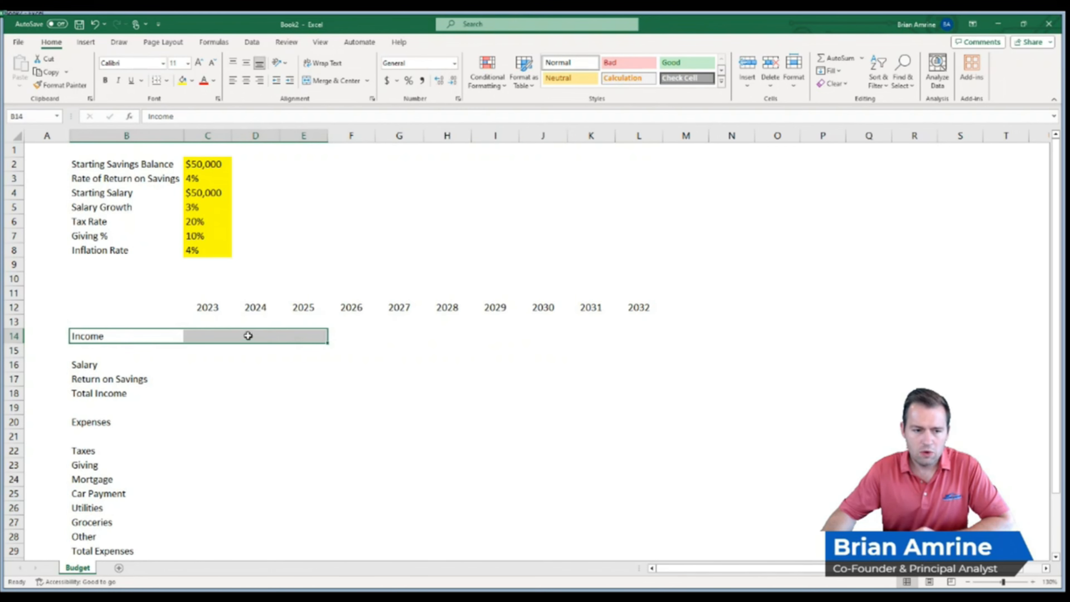
{"action": "left_click", "coordinate": [145, 336]}
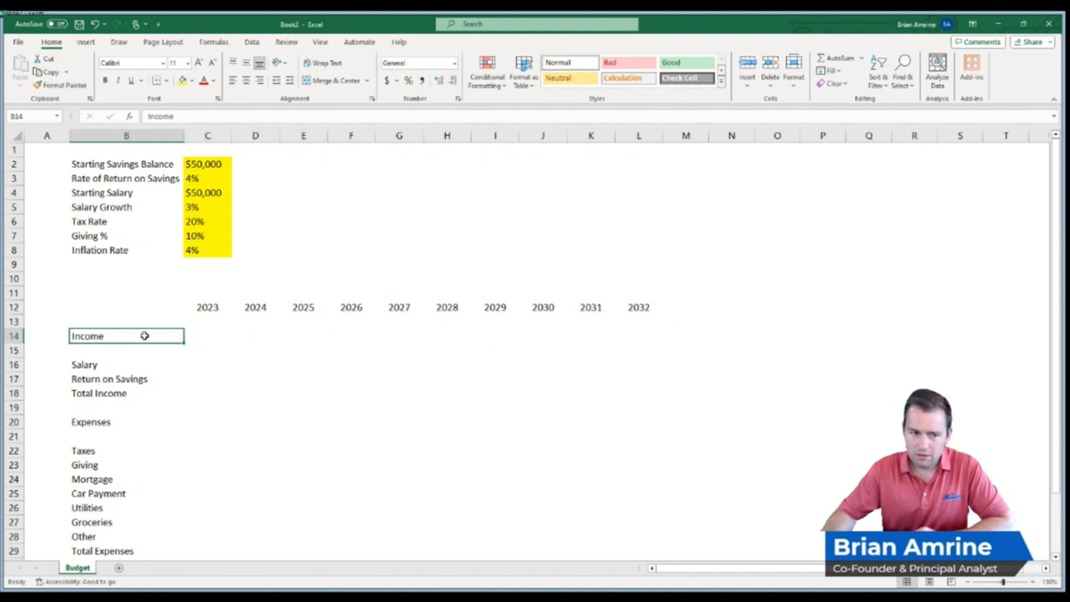
{"action": "left_click_drag", "start_coordinate": [148, 336], "coordinate": [622, 337]}
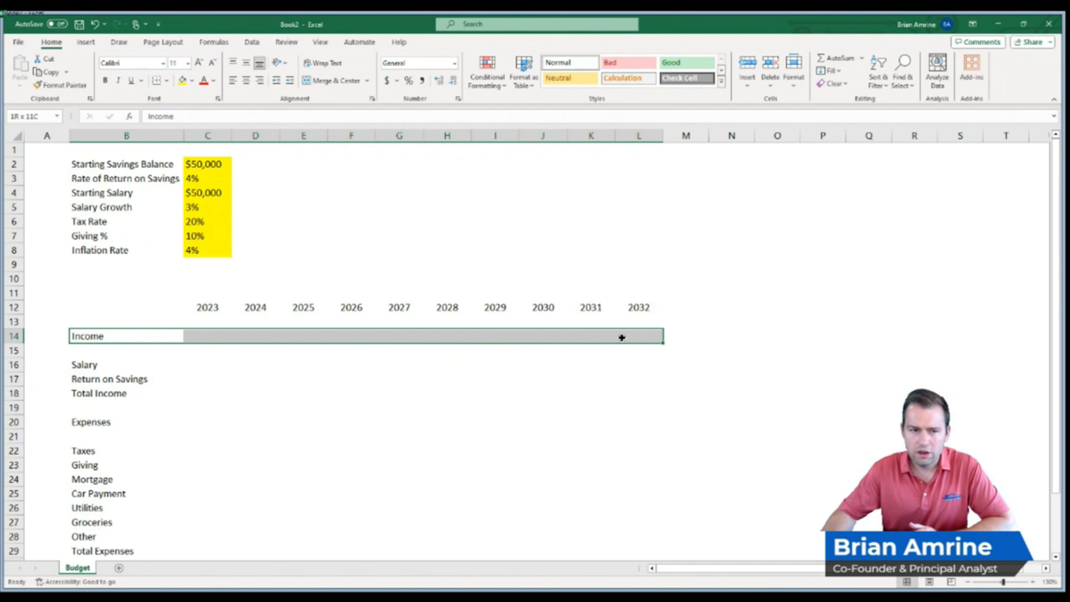
{"action": "left_click_drag", "start_coordinate": [622, 337], "coordinate": [621, 338]}
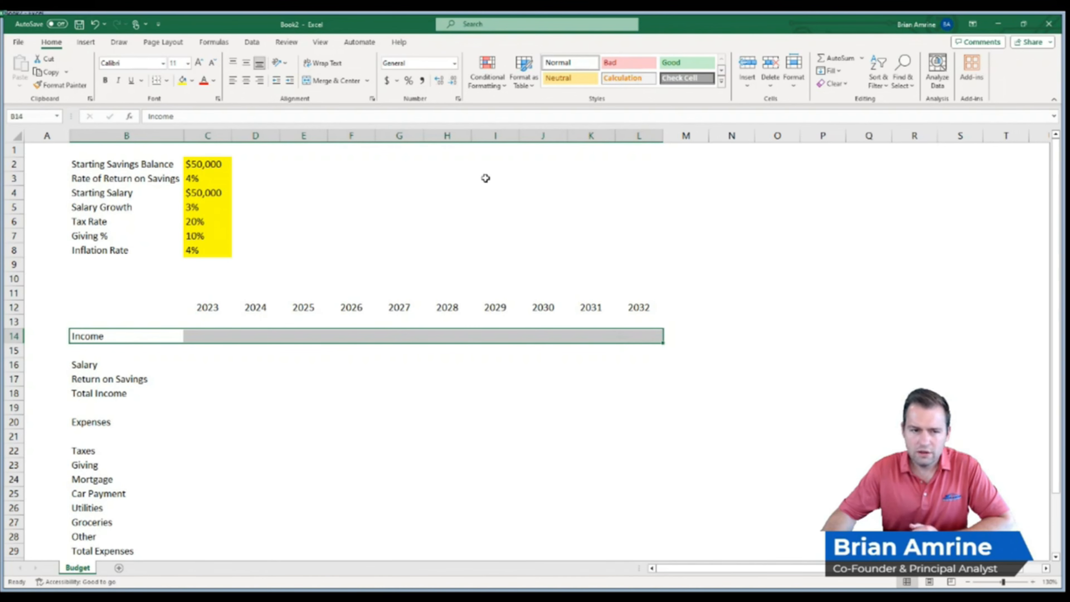
{"action": "left_click", "coordinate": [343, 82]}
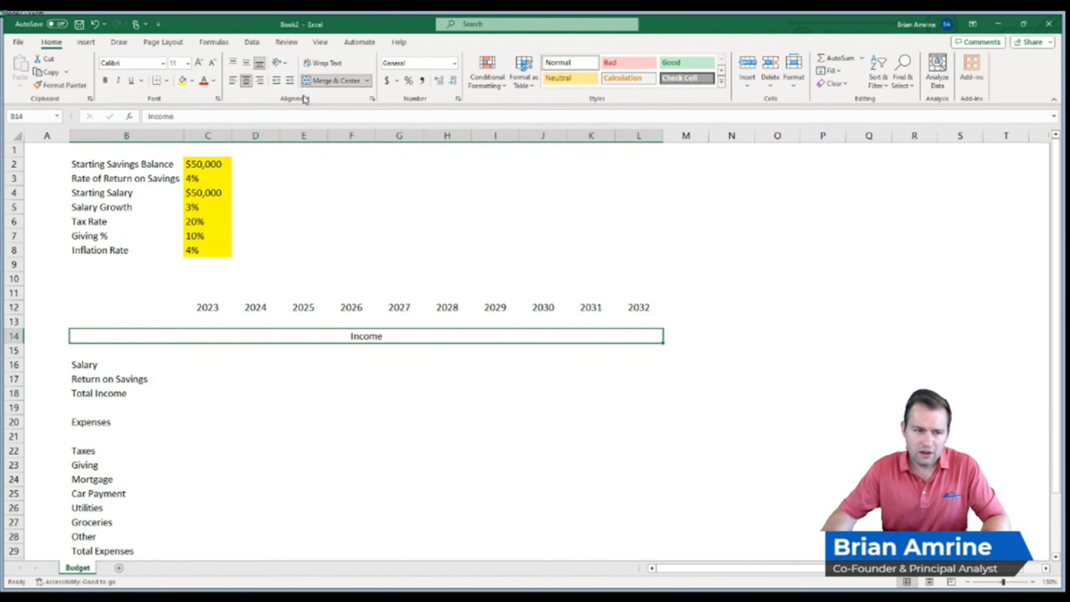
Make the merged Income heading bold without an underline and put an outside border around it.
{"action": "left_click", "coordinate": [111, 84]}
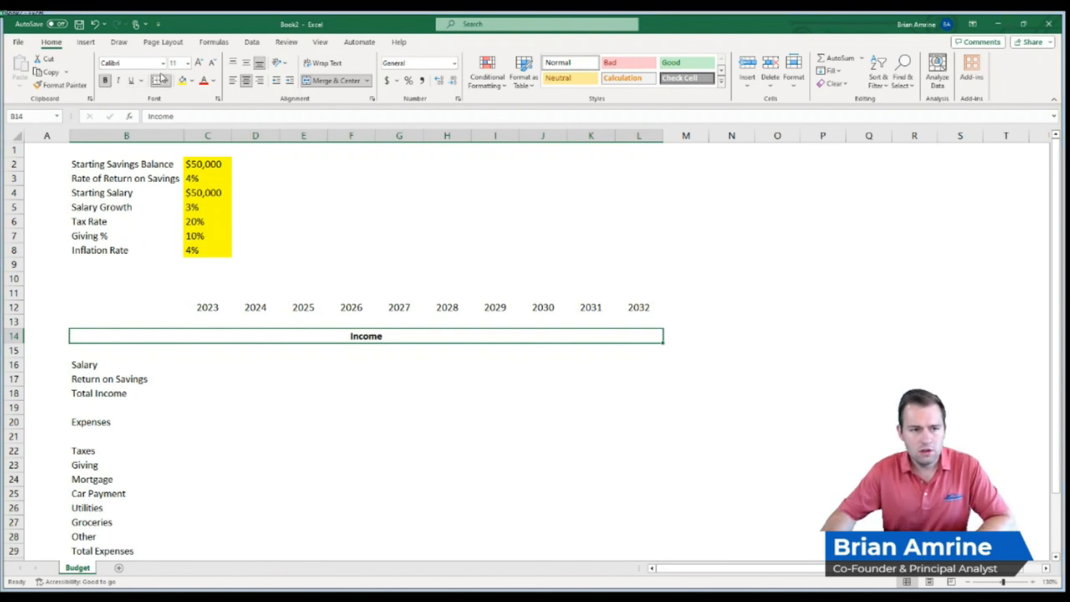
{"action": "left_click", "coordinate": [133, 81]}
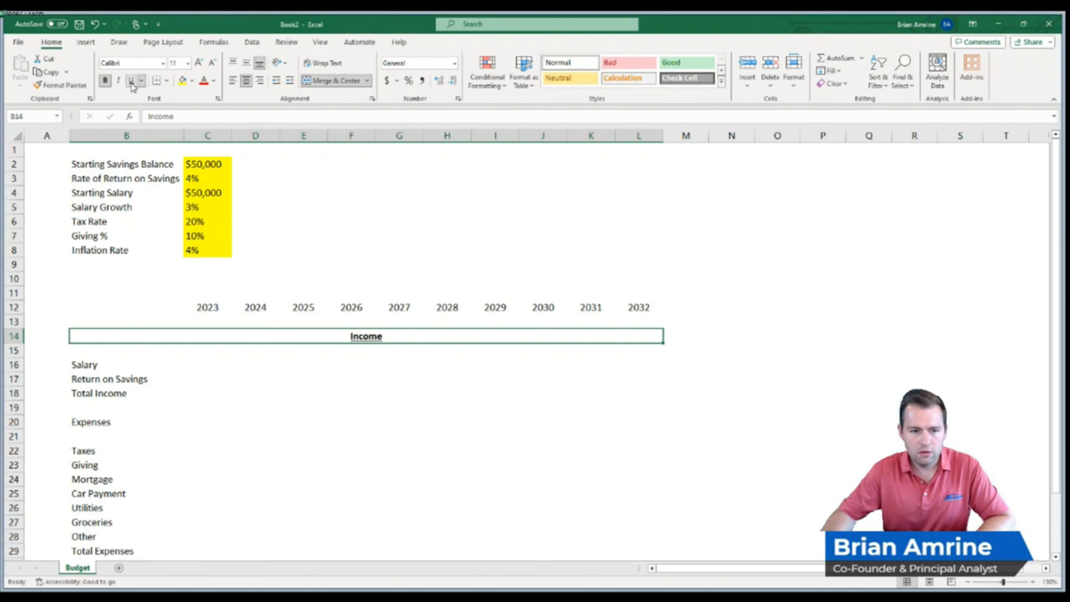
{"action": "left_click", "coordinate": [376, 349]}
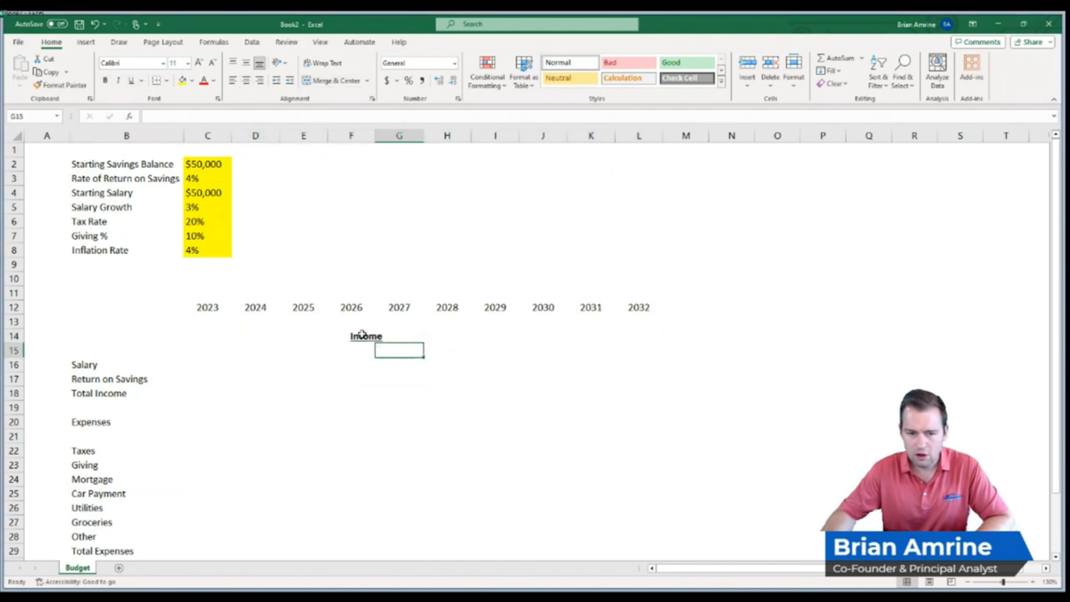
{"action": "left_click", "coordinate": [412, 336]}
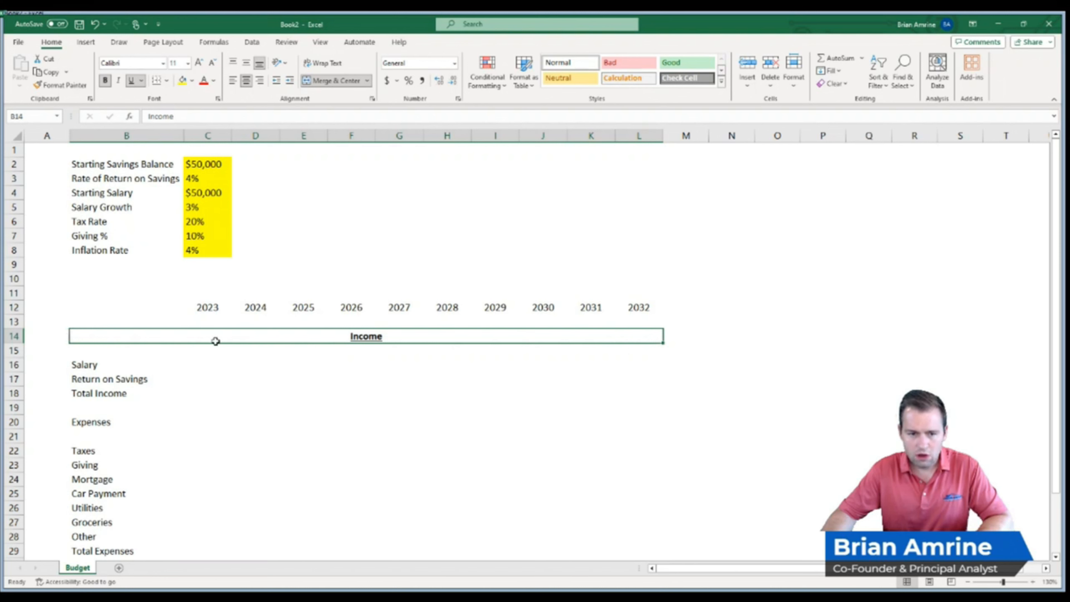
{"action": "left_click", "coordinate": [132, 80]}
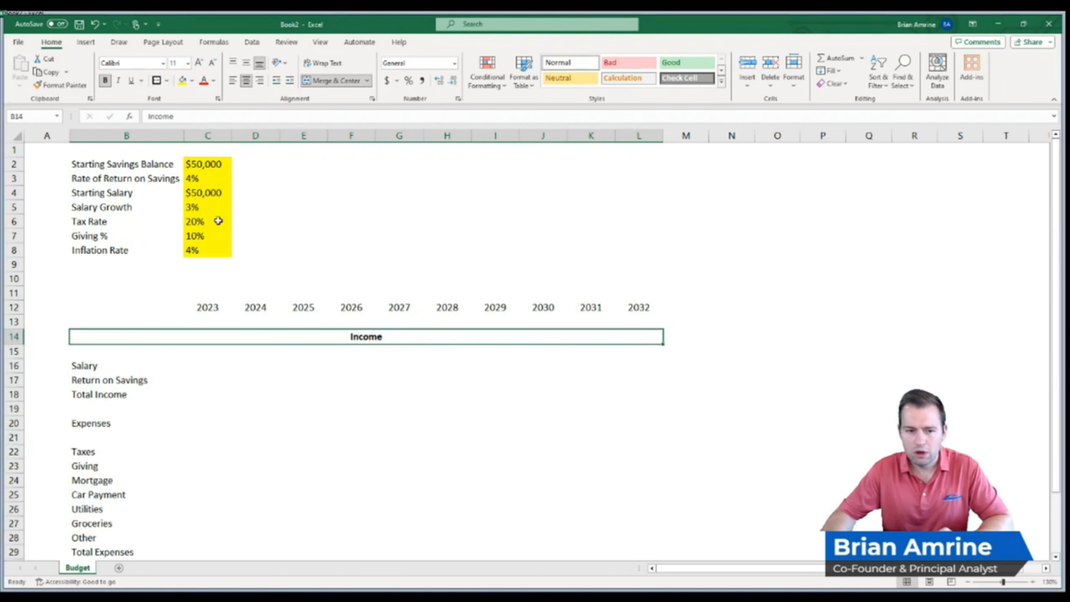
{"action": "left_click", "coordinate": [403, 304]}
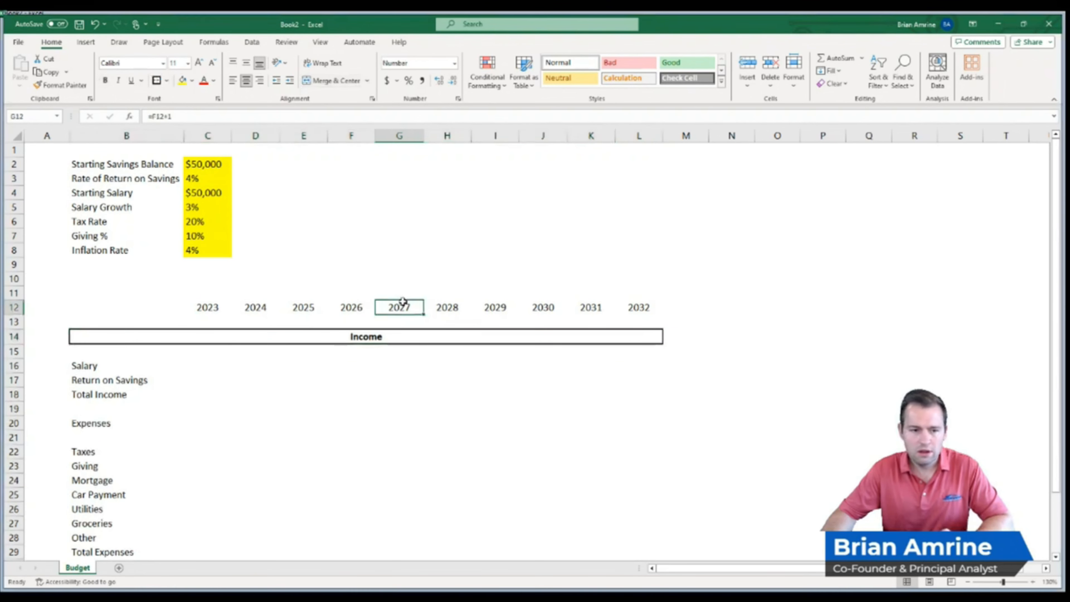
{"action": "left_click", "coordinate": [402, 336]}
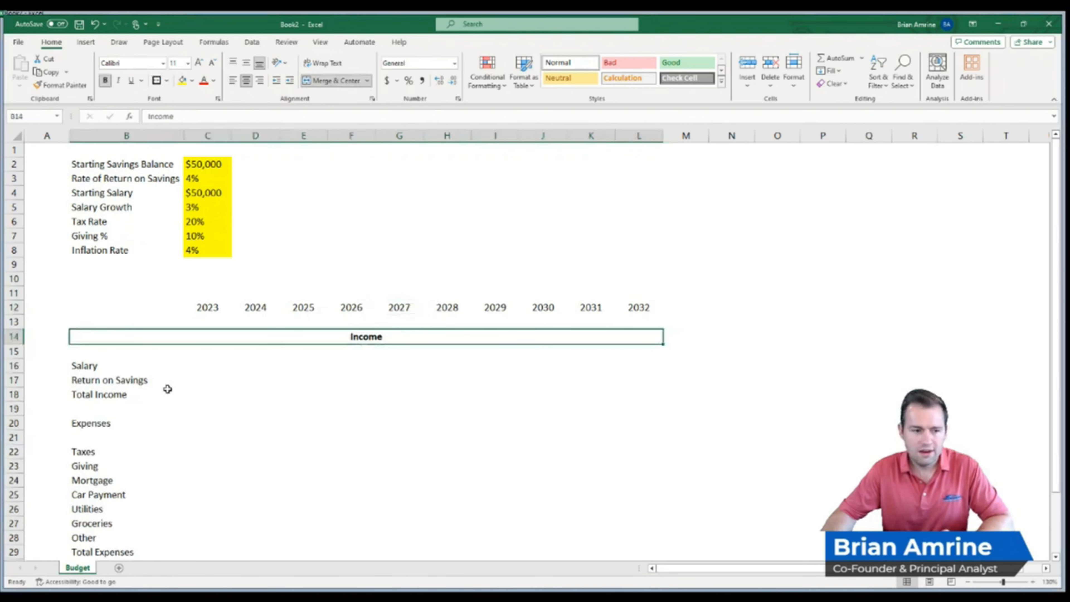
Merge and center the Expenses heading across B20:L20, then make it bold with an outside border.
{"action": "left_click", "coordinate": [93, 422]}
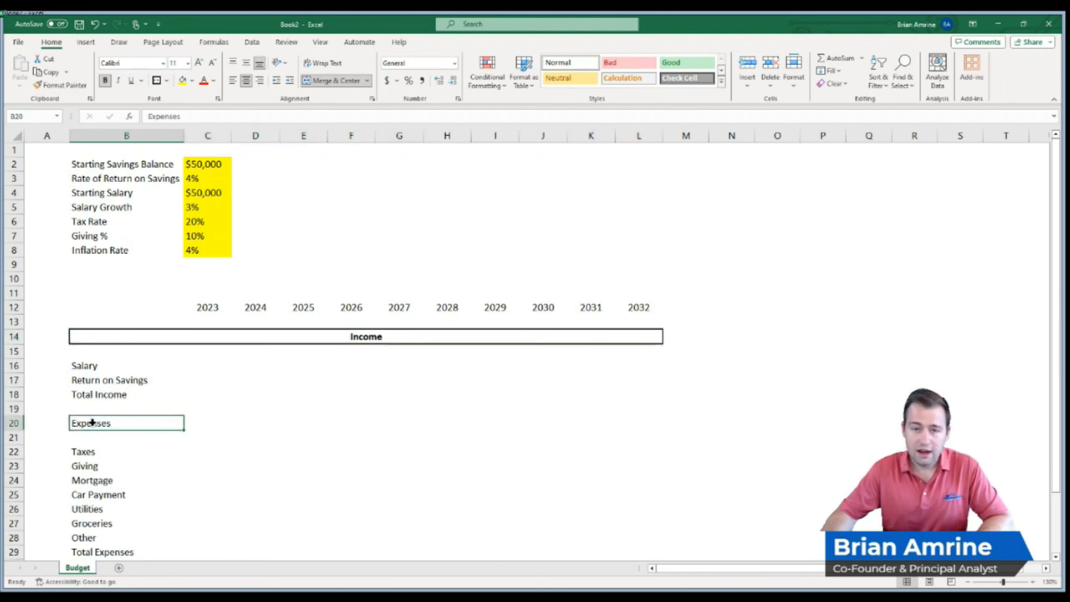
{"action": "left_click_drag", "start_coordinate": [92, 423], "coordinate": [627, 425]}
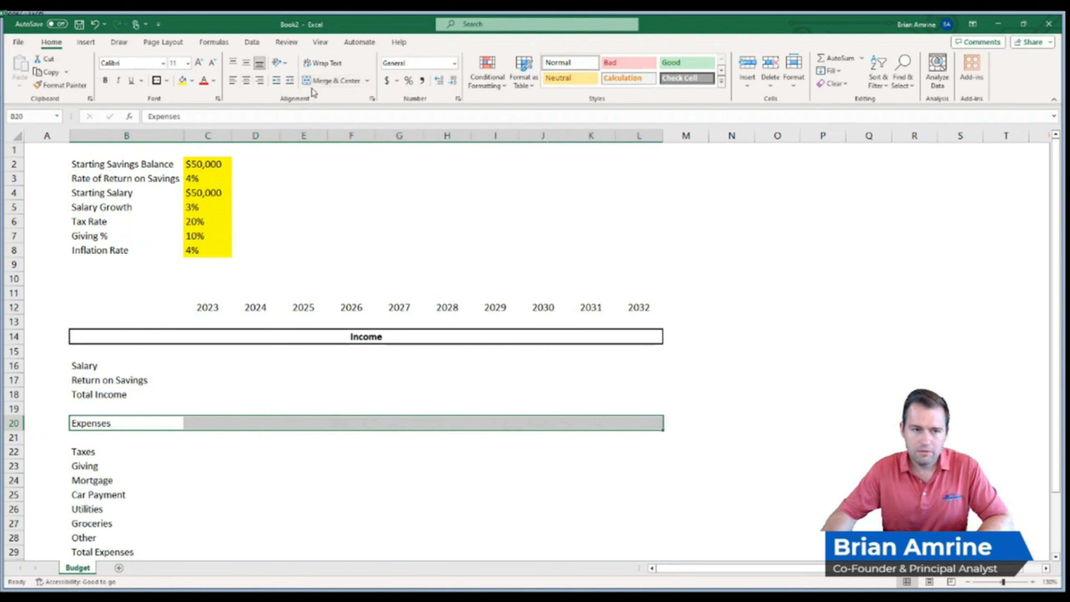
{"action": "left_click", "coordinate": [333, 81]}
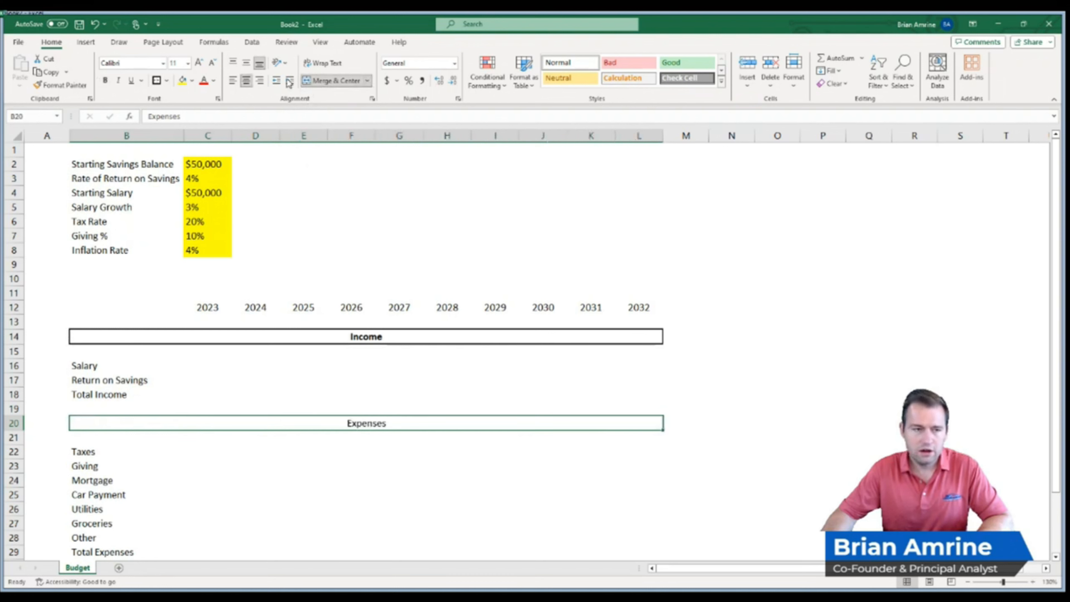
{"action": "left_click", "coordinate": [105, 80]}
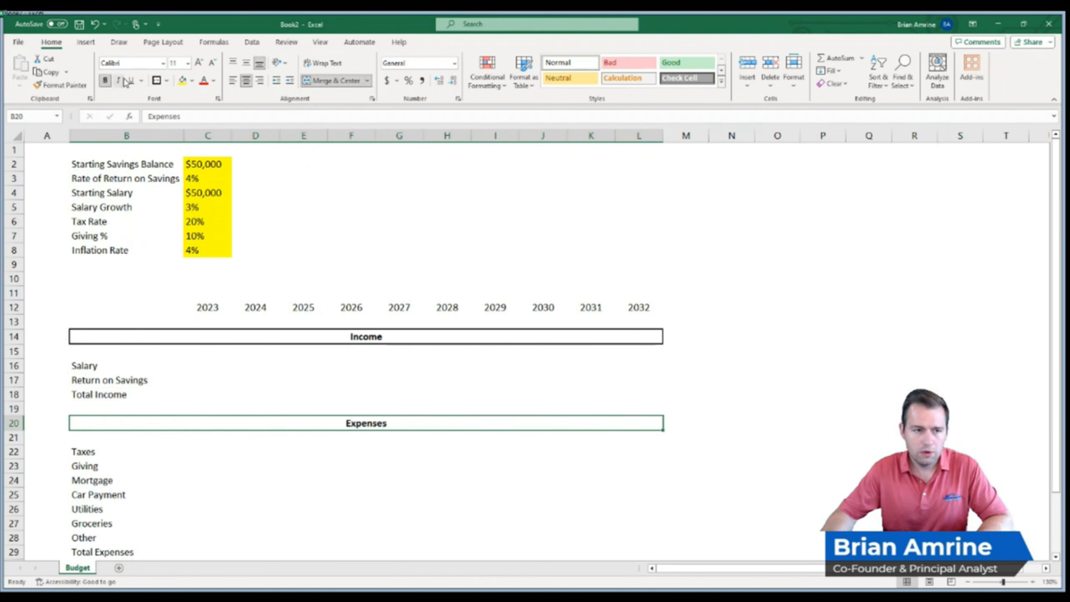
{"action": "left_click", "coordinate": [157, 80]}
{"action": "left_click", "coordinate": [759, 393]}
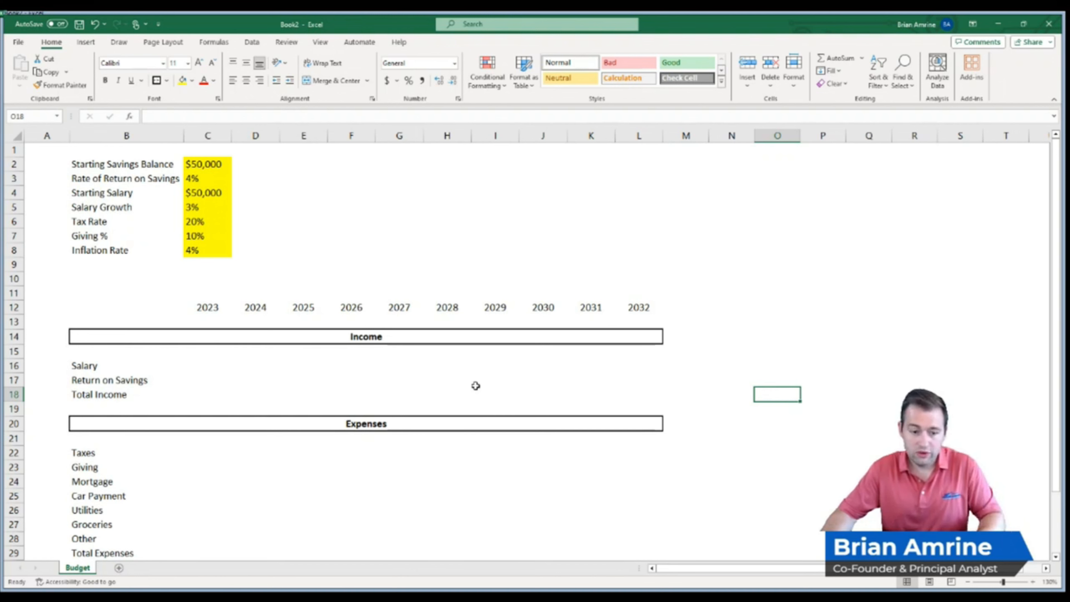
Undo the border, bold and merge formatting on the Expenses heading in row 20.
{"action": "key", "text": "ctrl+z"}
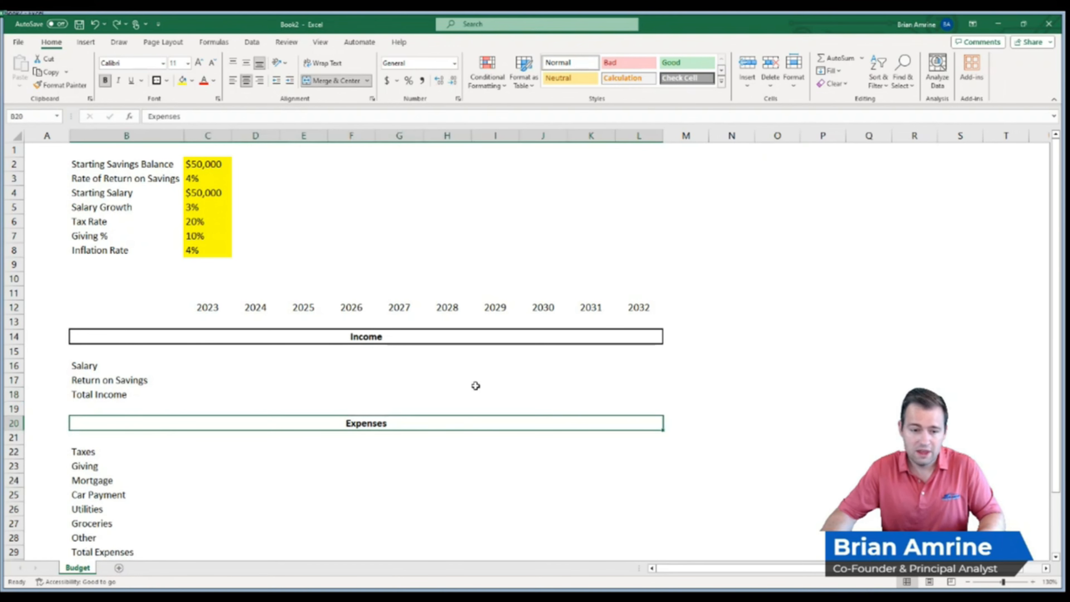
{"action": "key", "text": "ctrl+z"}
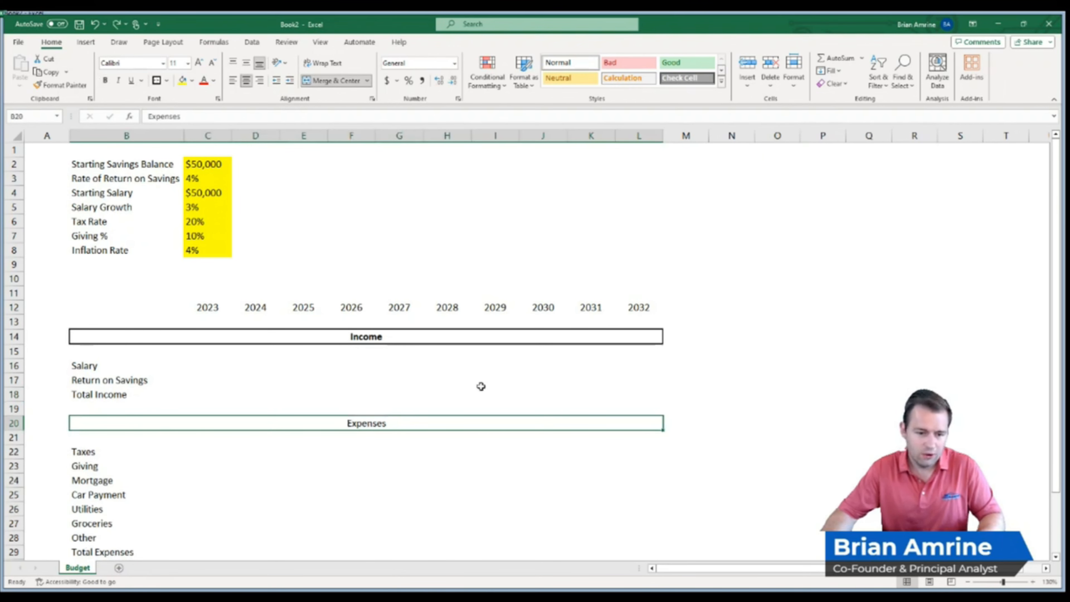
{"action": "key", "text": "ctrl+z"}
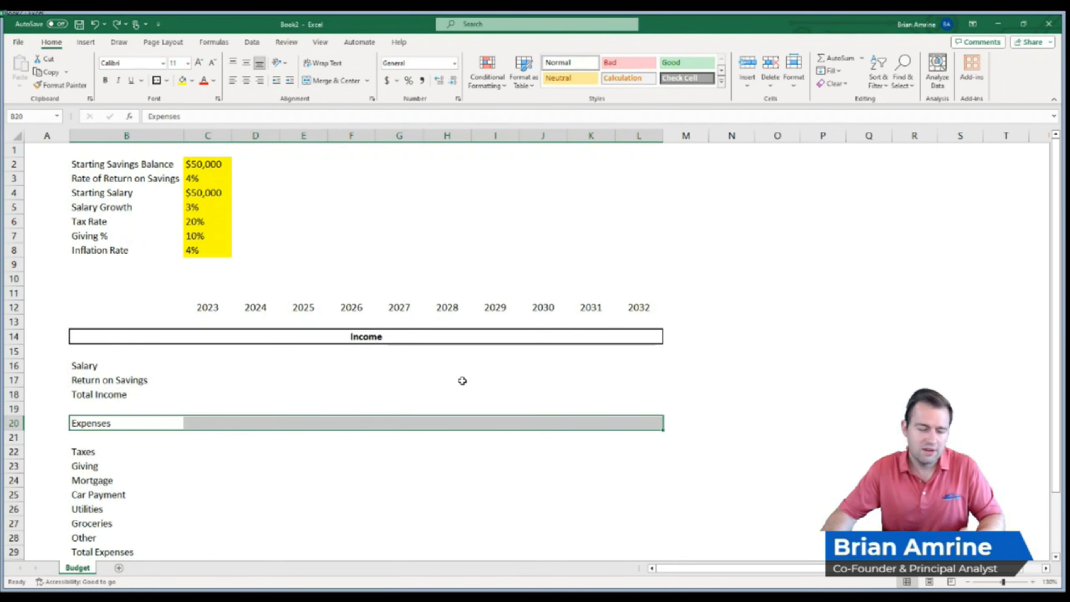
{"action": "left_click", "coordinate": [442, 380]}
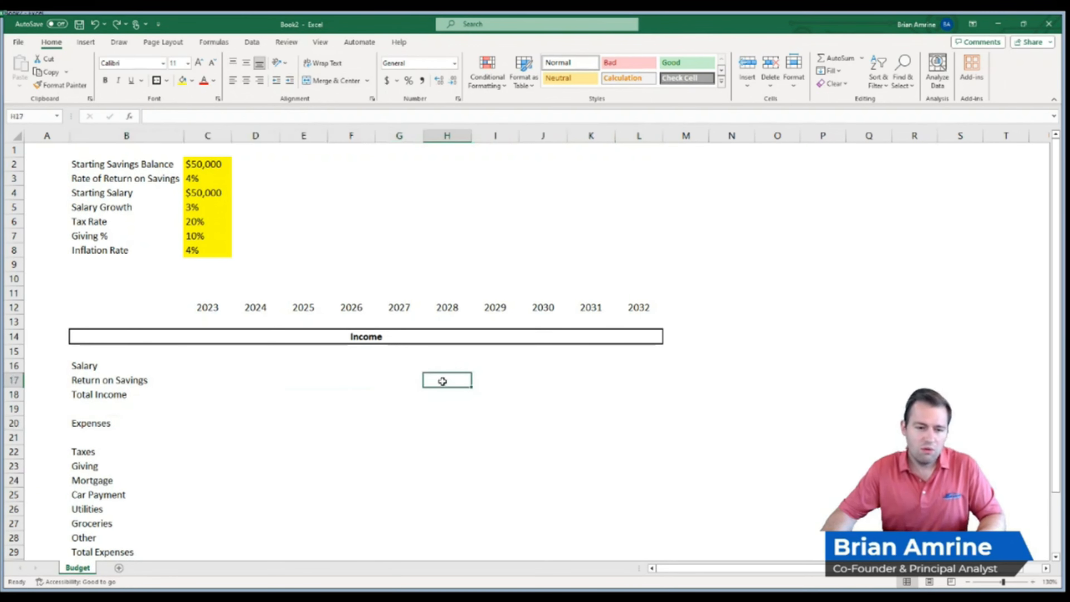
Copy the Income heading's formatting onto the Expenses heading in B20 with Format Painter.
{"action": "left_click", "coordinate": [373, 336]}
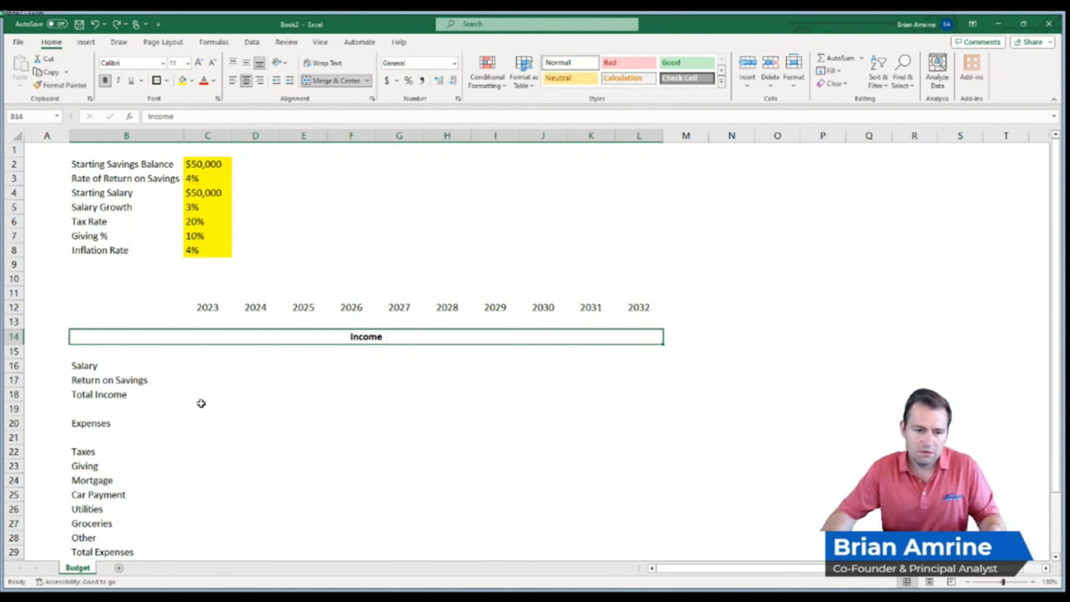
{"action": "left_click", "coordinate": [400, 364]}
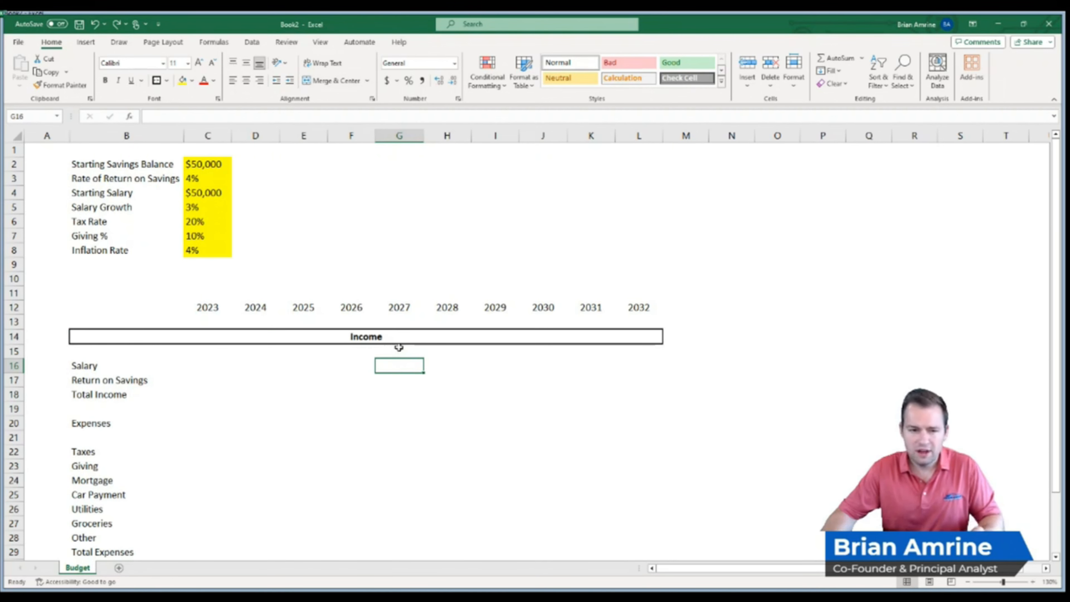
{"action": "left_click", "coordinate": [394, 337]}
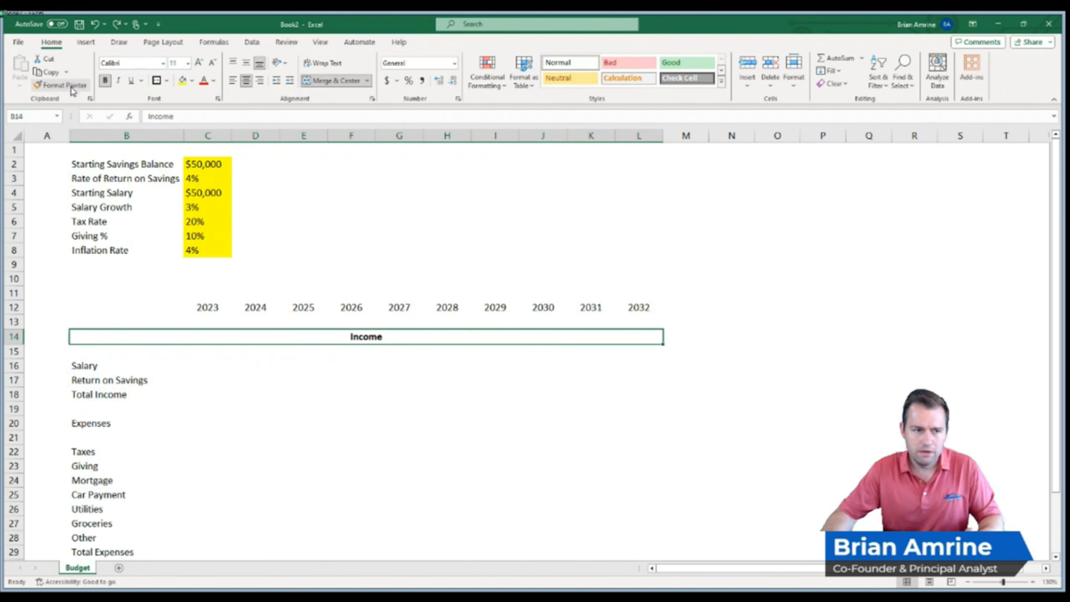
{"action": "left_click", "coordinate": [57, 84]}
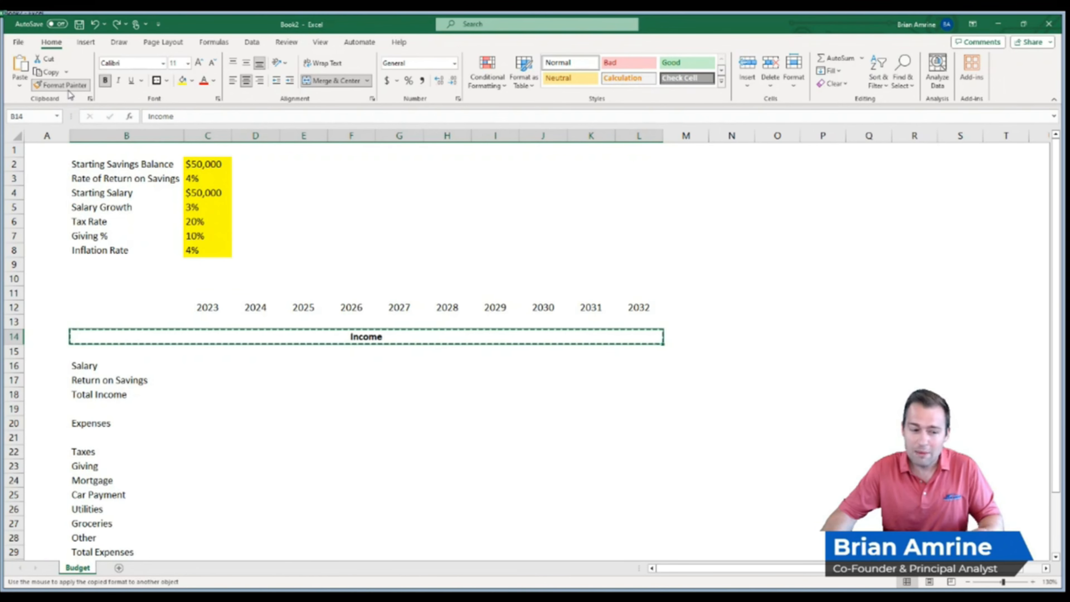
{"action": "left_click", "coordinate": [85, 423]}
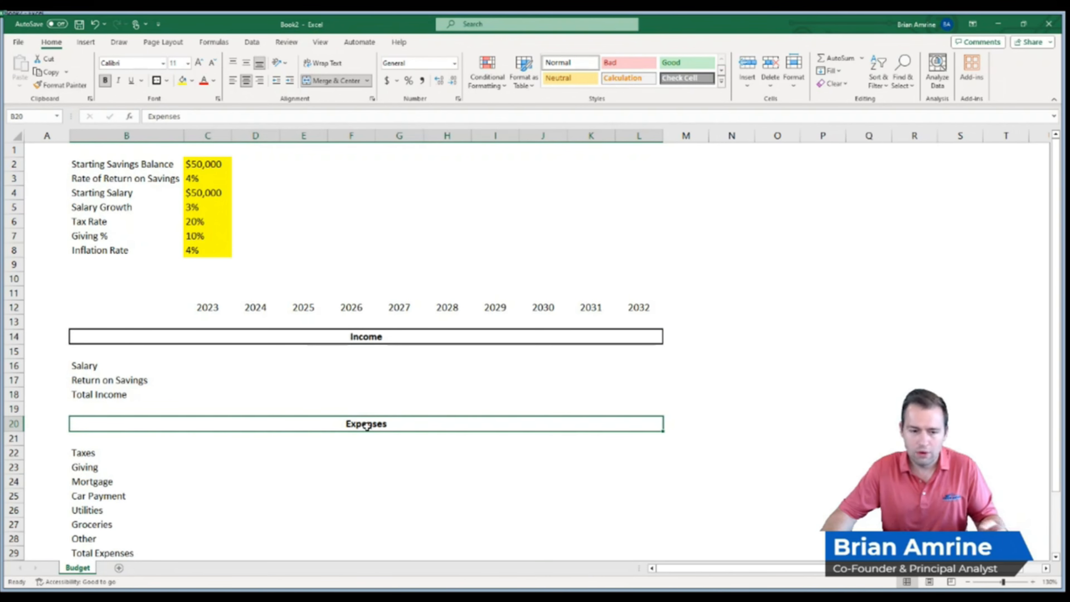
{"action": "left_click", "coordinate": [638, 396]}
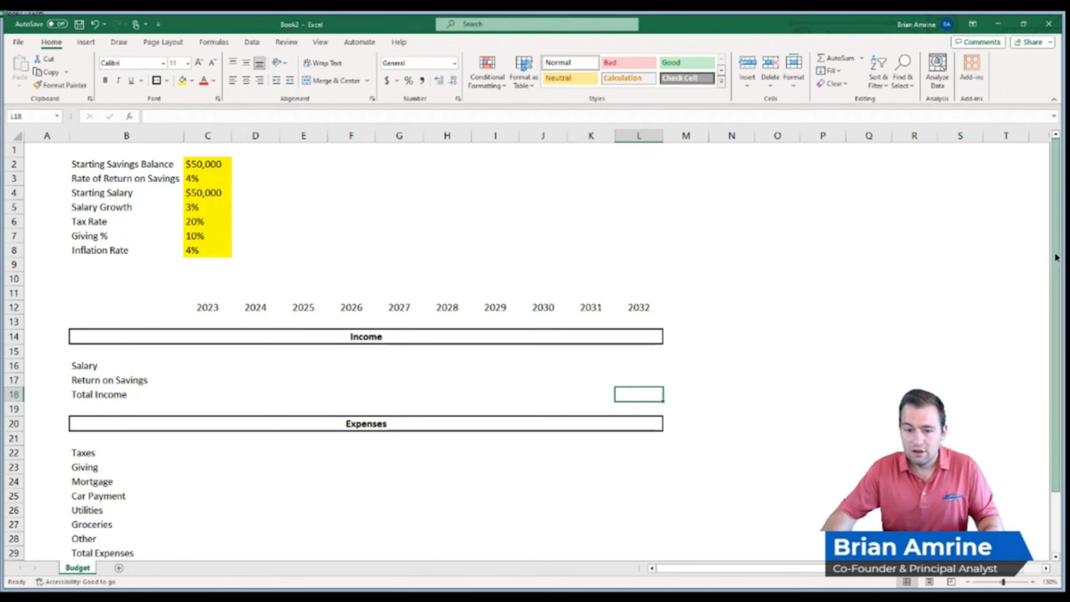
Copy the Expenses heading's formatting onto the Savings heading in B31 with Format Painter.
{"action": "left_click_drag", "start_coordinate": [1056, 258], "coordinate": [1057, 318]}
{"action": "left_click", "coordinate": [405, 358]}
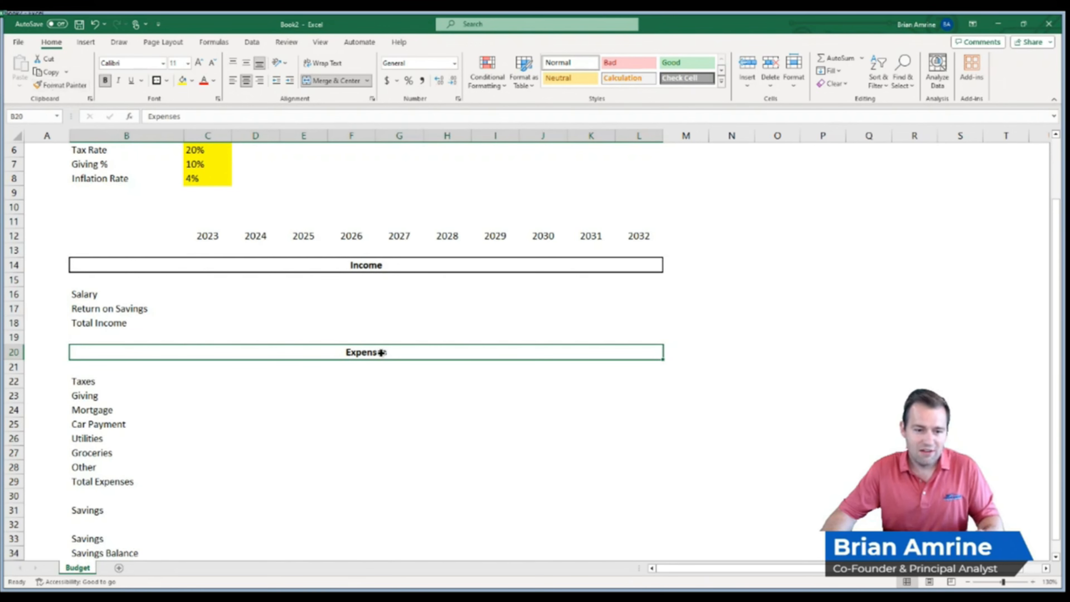
{"action": "left_click", "coordinate": [60, 84]}
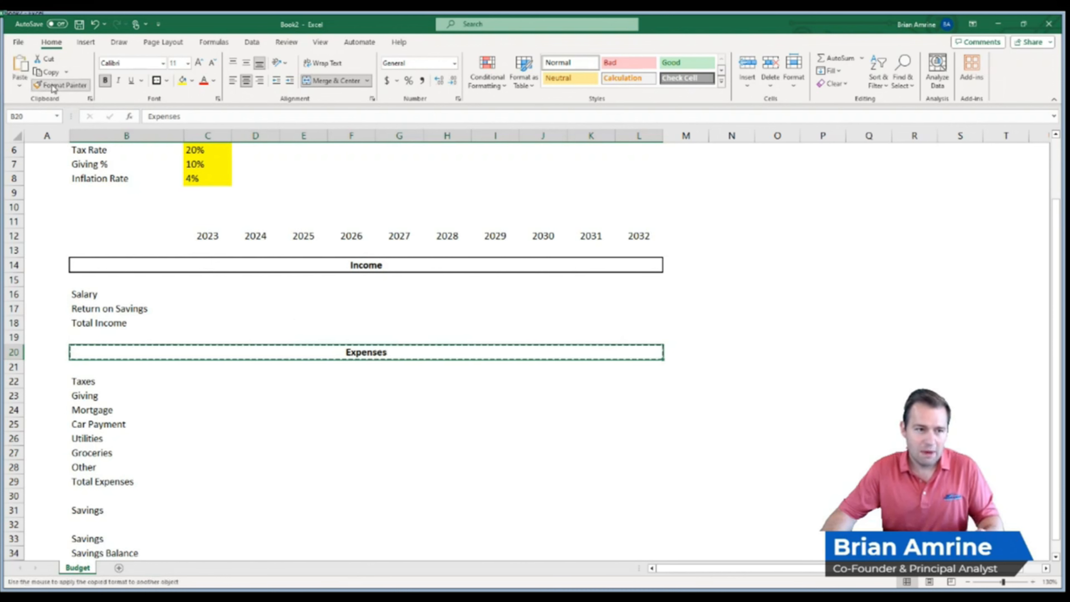
{"action": "left_click", "coordinate": [98, 509]}
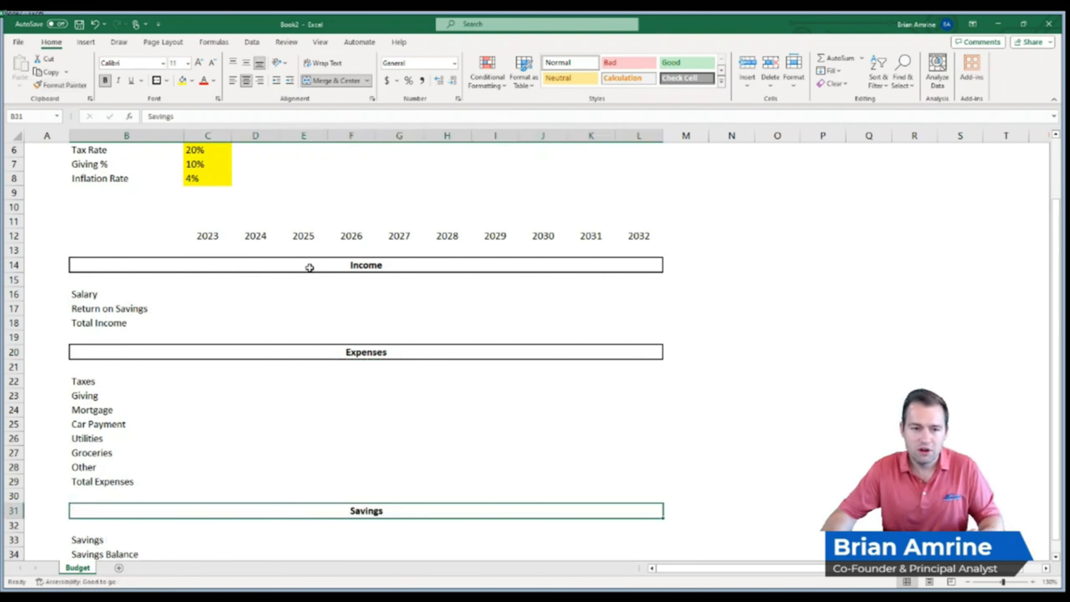
Make the year headings in C12:L12 bold and select the 2023 Salary cell, C16.
{"action": "left_click_drag", "start_coordinate": [194, 232], "coordinate": [623, 236]}
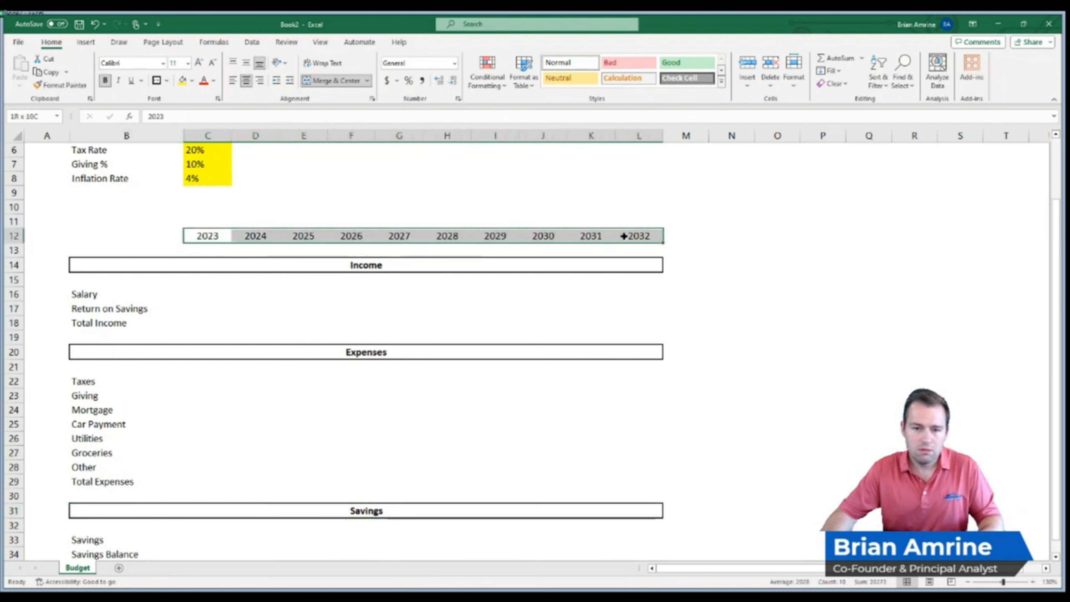
{"action": "left_click", "coordinate": [106, 81]}
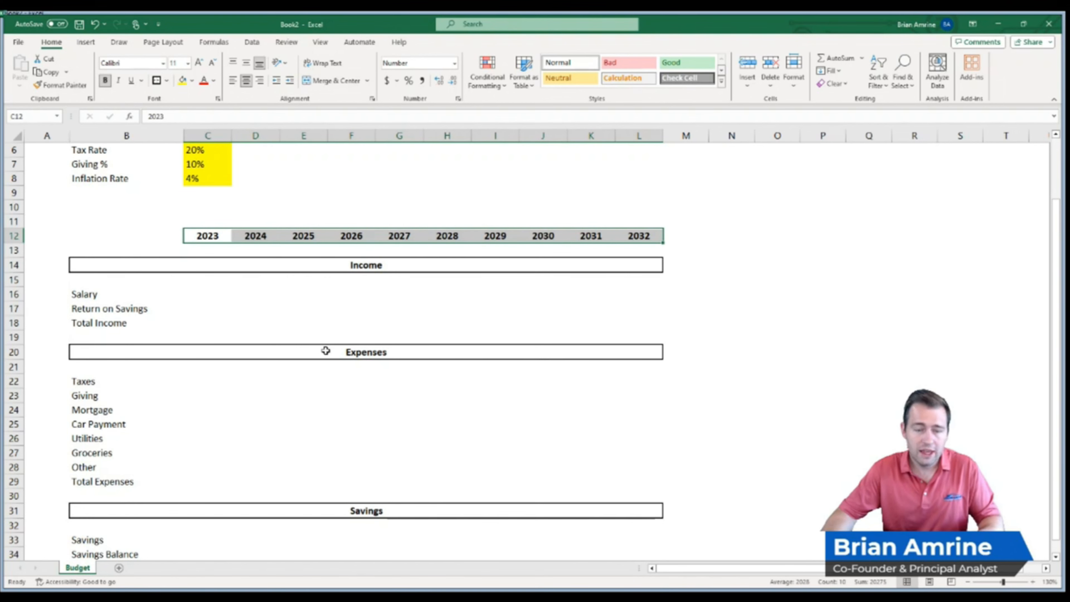
{"action": "scroll", "coordinate": [326, 351], "scroll_direction": "down", "scroll_amount": 1}
{"action": "scroll", "coordinate": [326, 351], "scroll_direction": "up", "scroll_amount": 3}
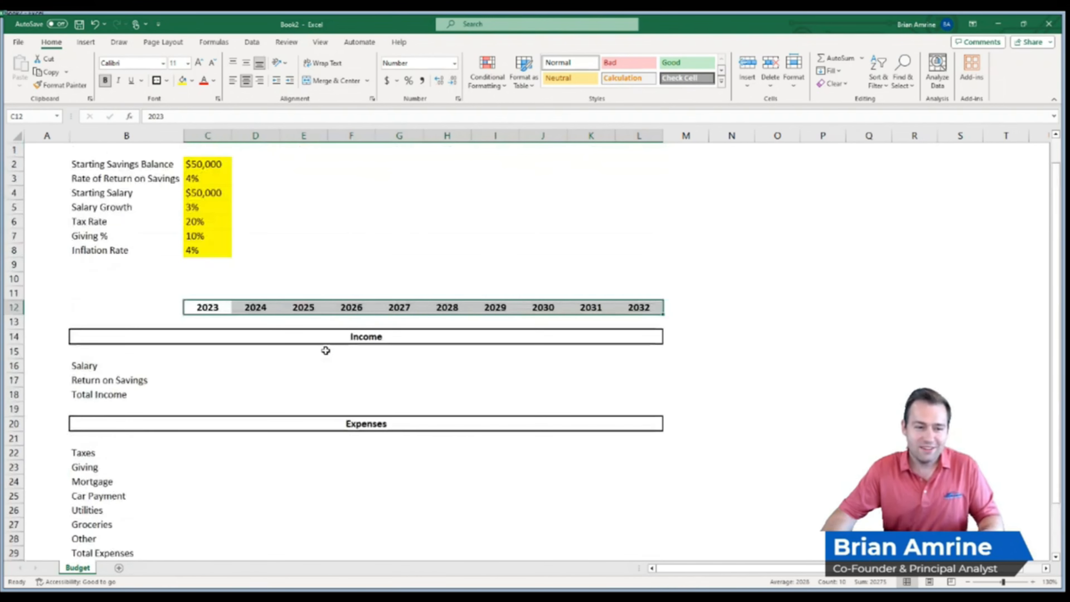
{"action": "left_click", "coordinate": [200, 369]}
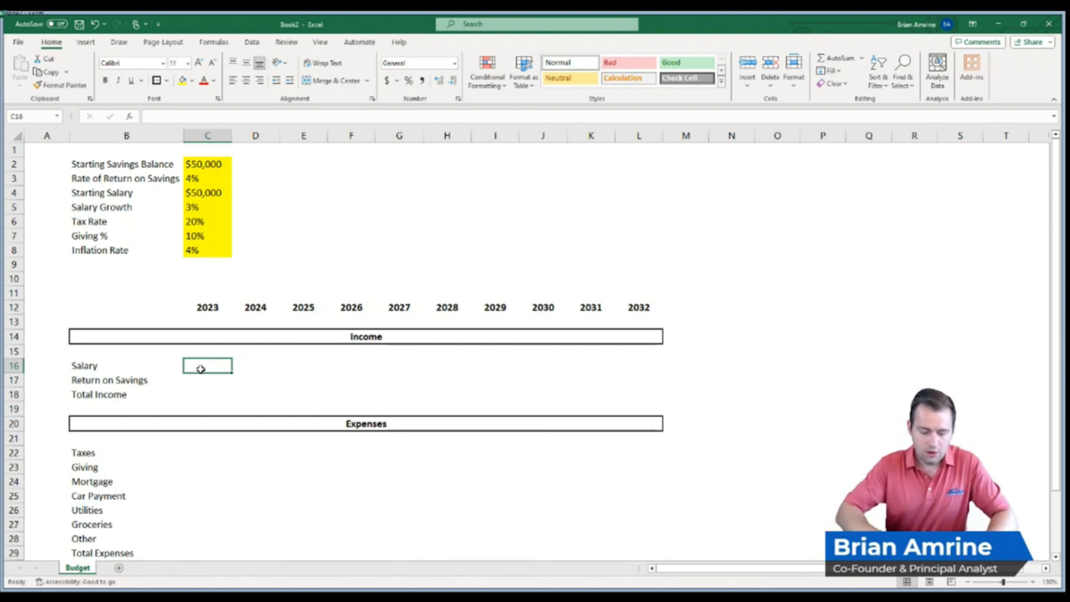
Enter $50,000 as the 2023 Salary in C16 and compare it with the Starting Salary in C4.
{"action": "type", "text": "$50,000"}
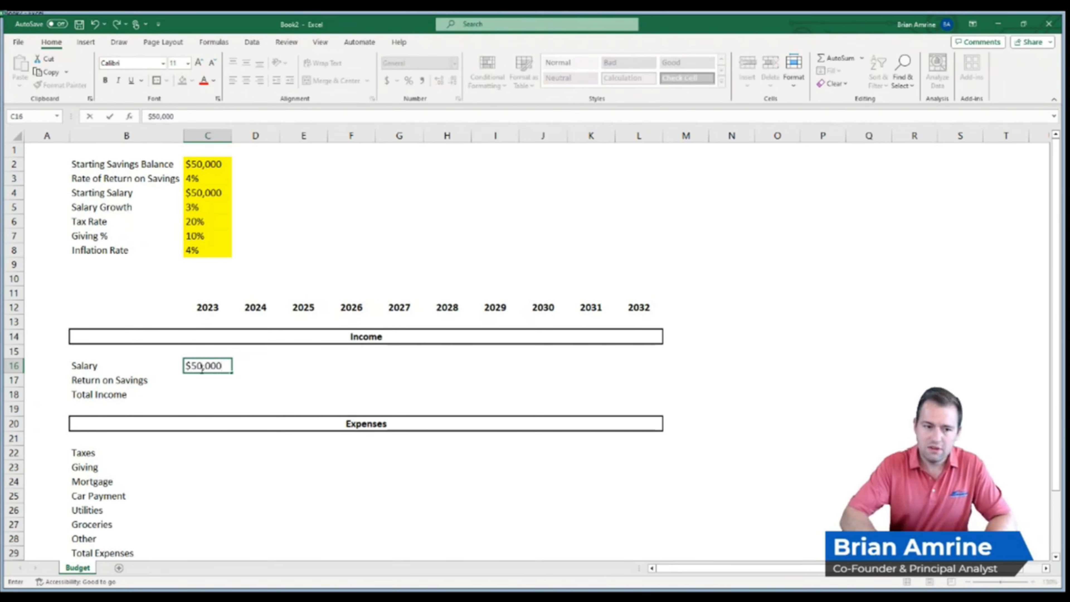
{"action": "key", "text": "Return"}
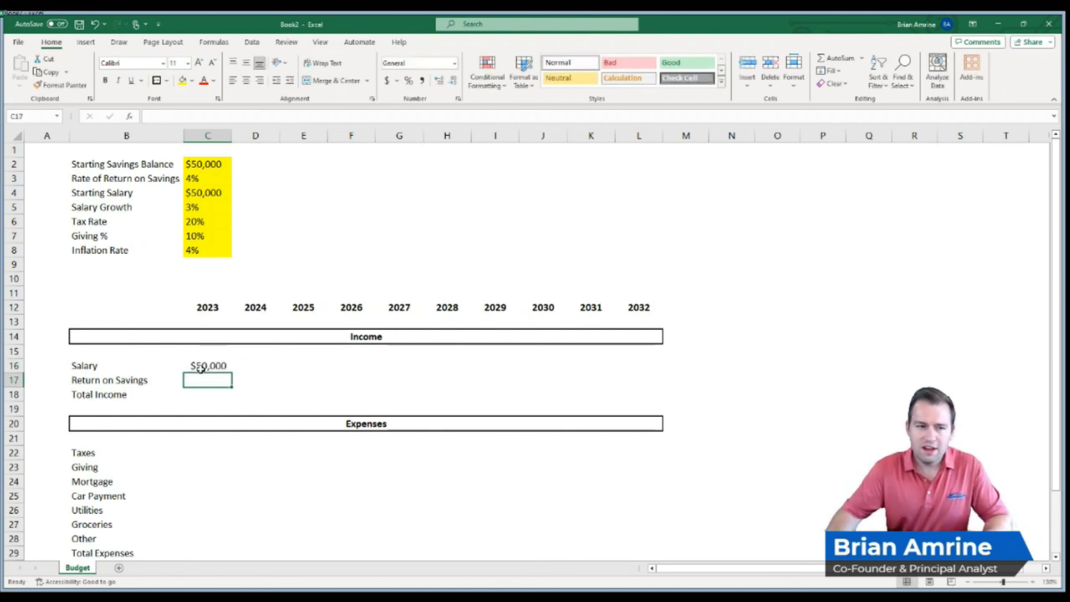
{"action": "left_click", "coordinate": [210, 194]}
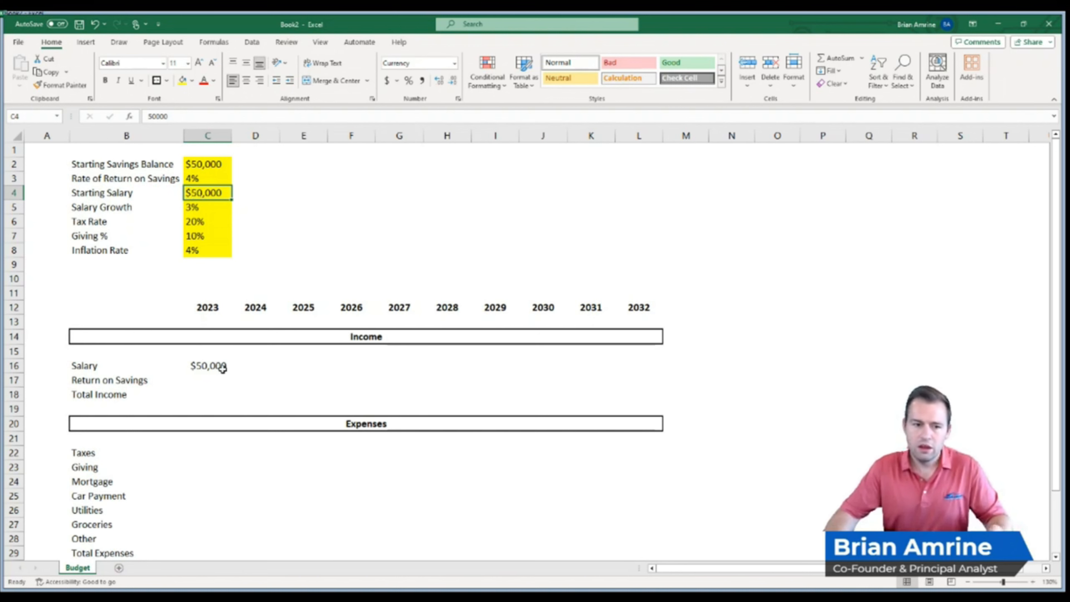
{"action": "left_click", "coordinate": [217, 367]}
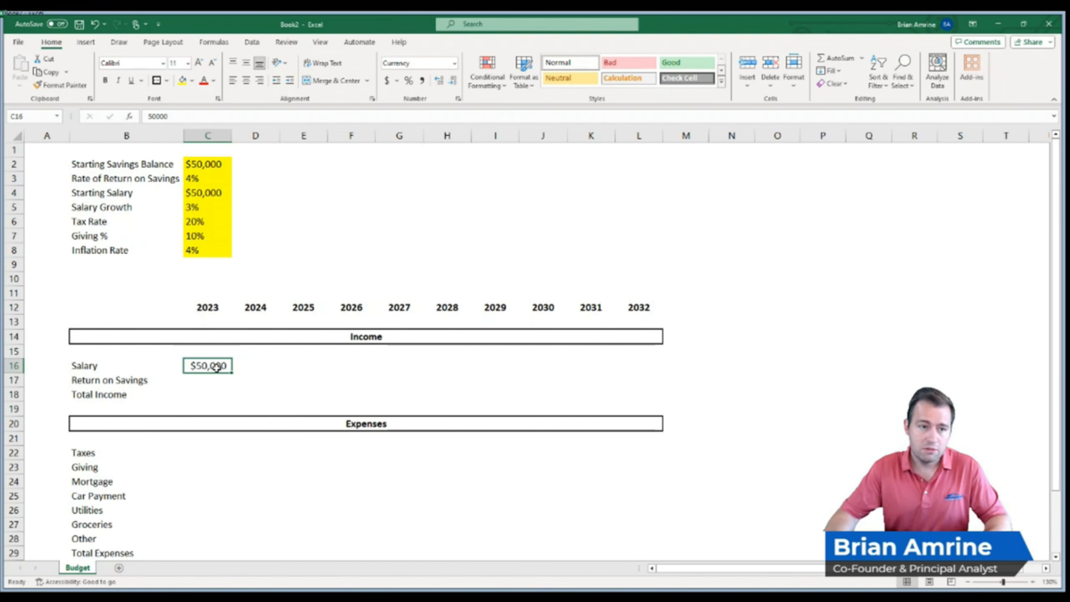
Try a Starting Salary of $45,000 in C4 and undo the change.
{"action": "double_click", "coordinate": [197, 193]}
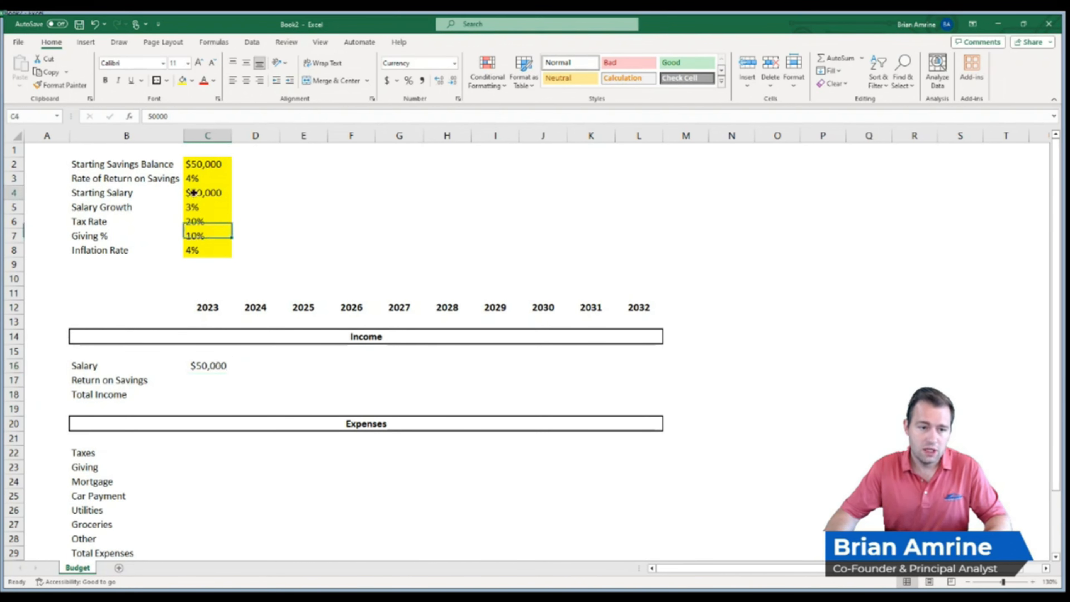
{"action": "left_click_drag", "start_coordinate": [196, 193], "coordinate": [175, 193]}
{"action": "type", "text": "45"}
{"action": "key", "text": "Return"}
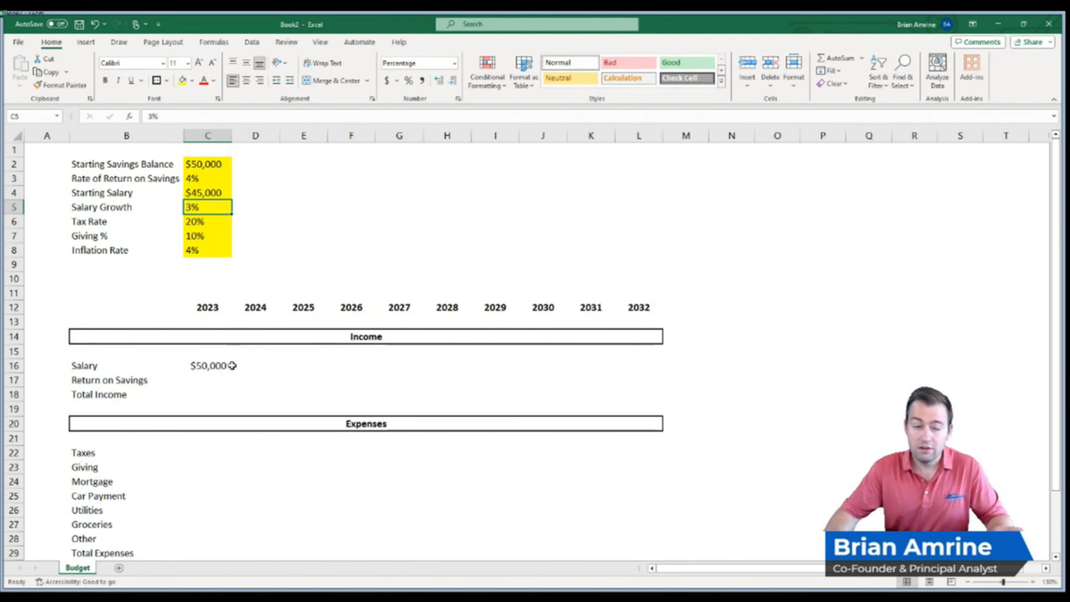
{"action": "key", "text": "ctrl+z"}
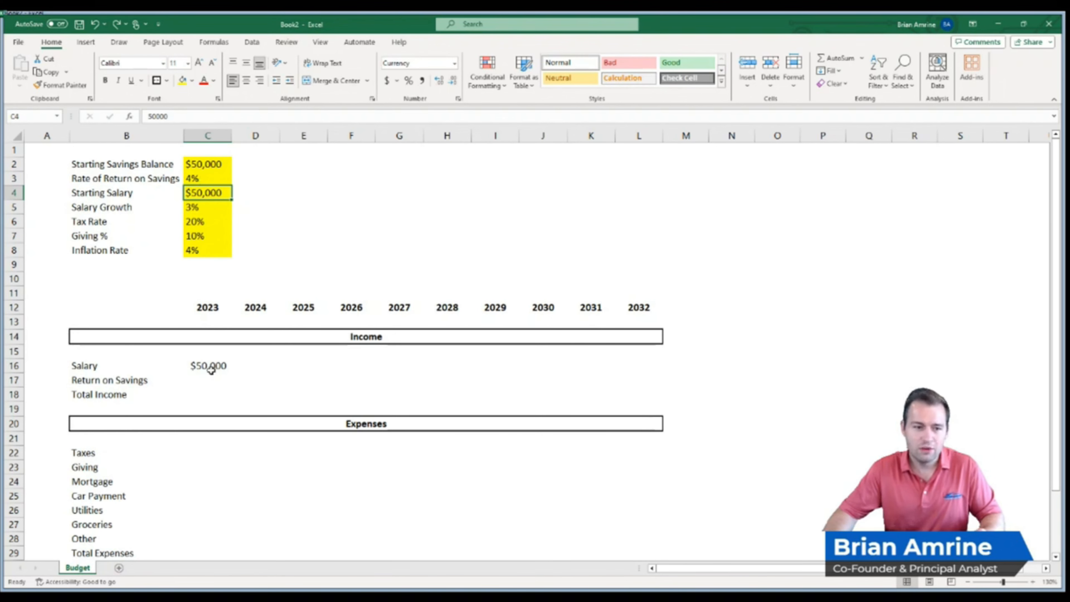
Replace the 2023 Salary in C16 with the formula =C4, linking it to the Starting Salary.
{"action": "left_click", "coordinate": [207, 366]}
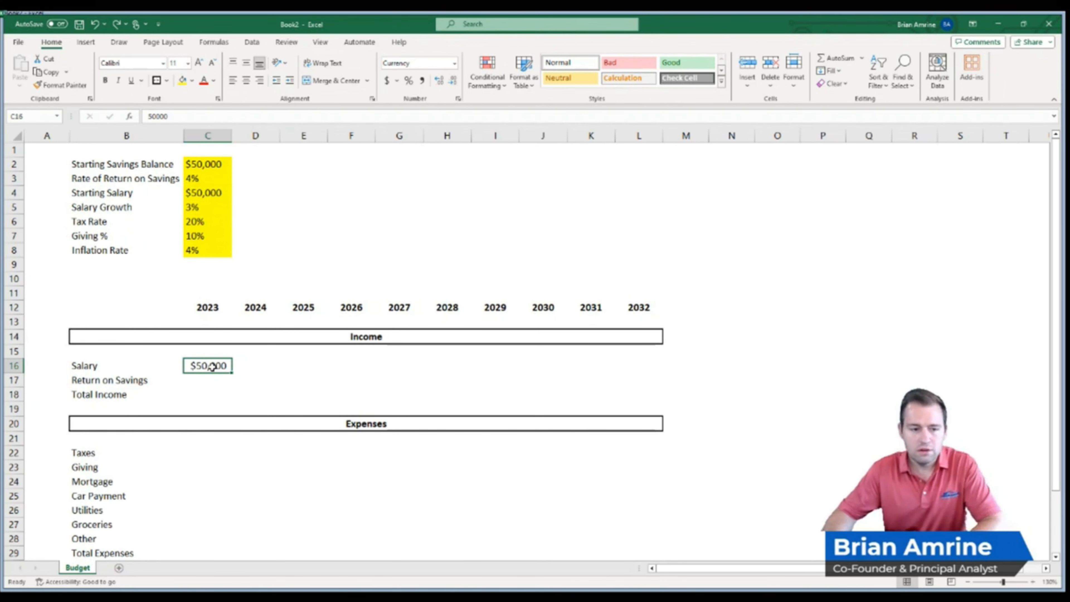
{"action": "type", "text": "="}
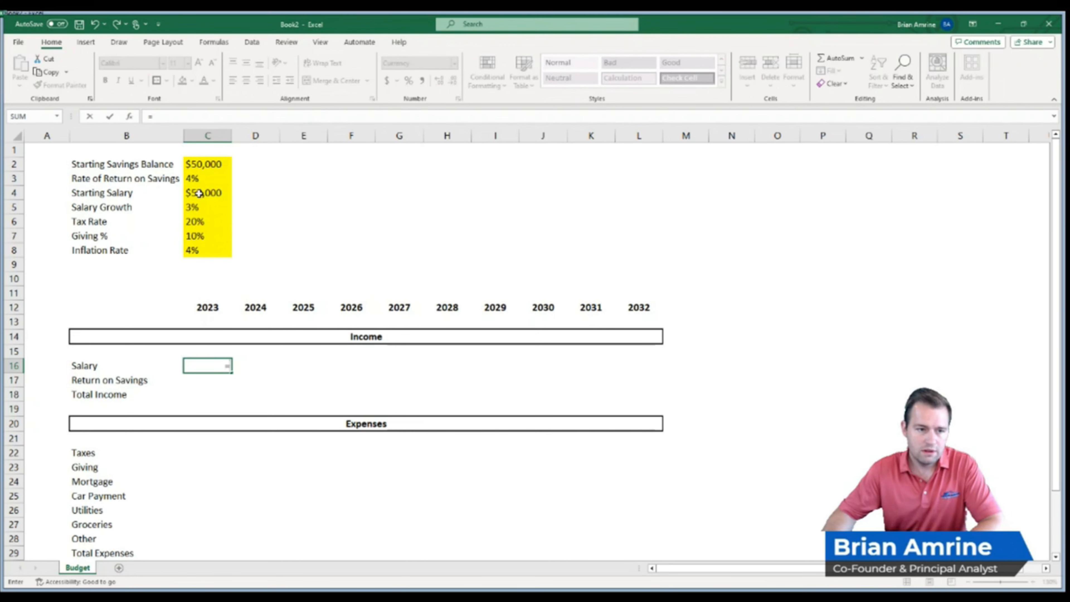
{"action": "left_click", "coordinate": [199, 194]}
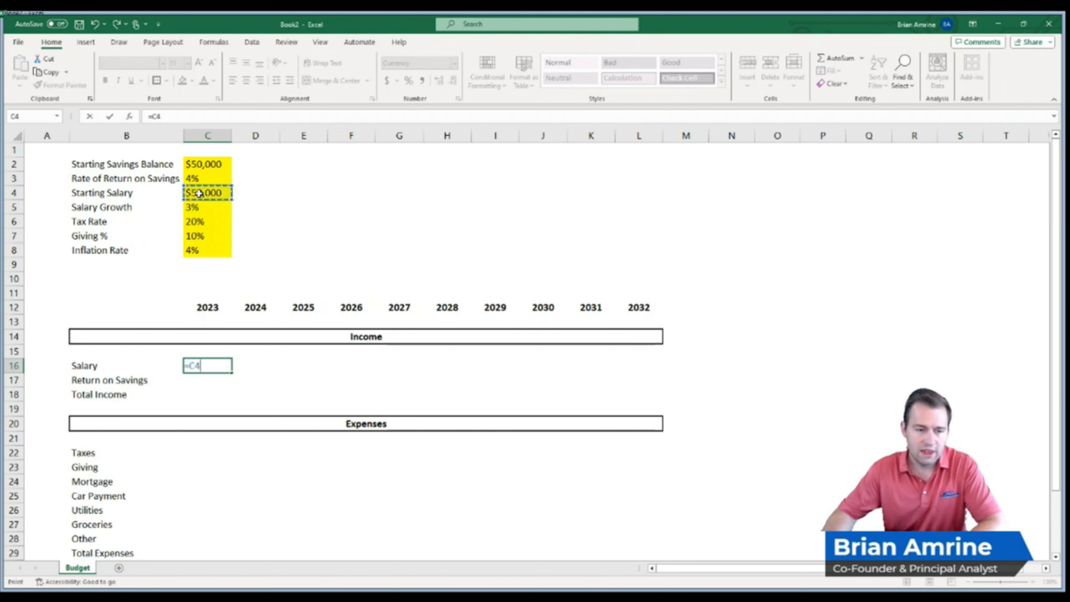
{"action": "key", "text": "Return"}
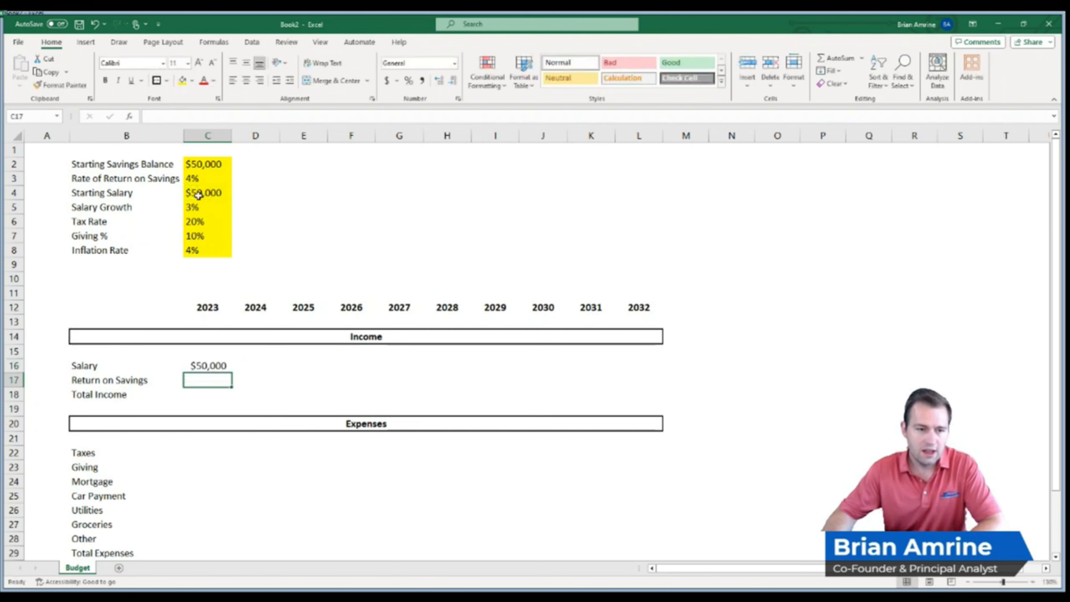
Set the Starting Salary in C4 to 45,000 and check the linked 2023 Salary in C16.
{"action": "left_click", "coordinate": [199, 194]}
{"action": "type", "text": "45,0"}
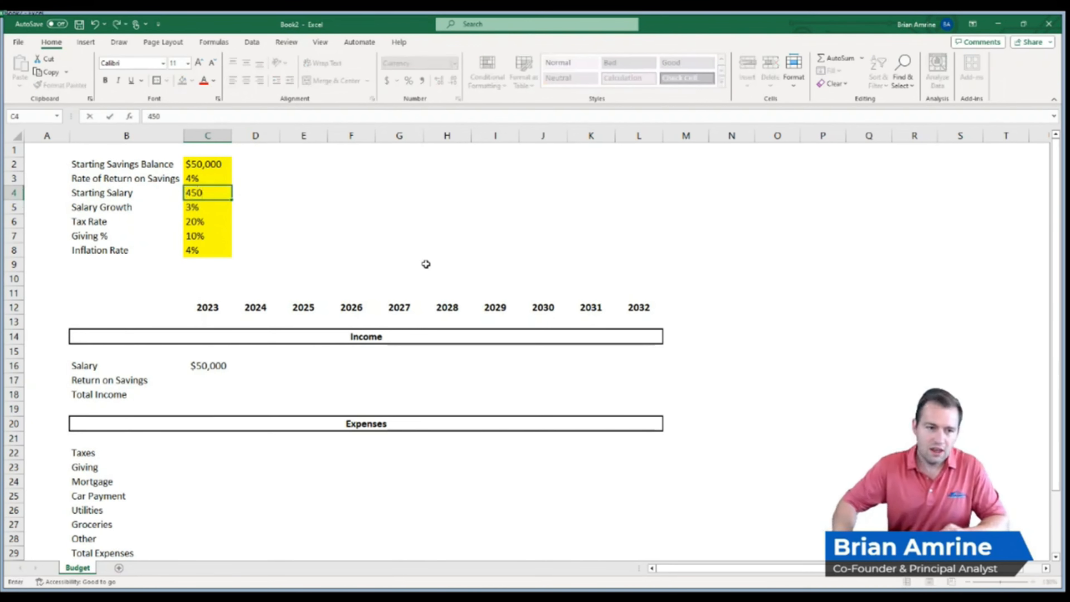
{"action": "type", "text": "00"}
{"action": "key", "text": "Return"}
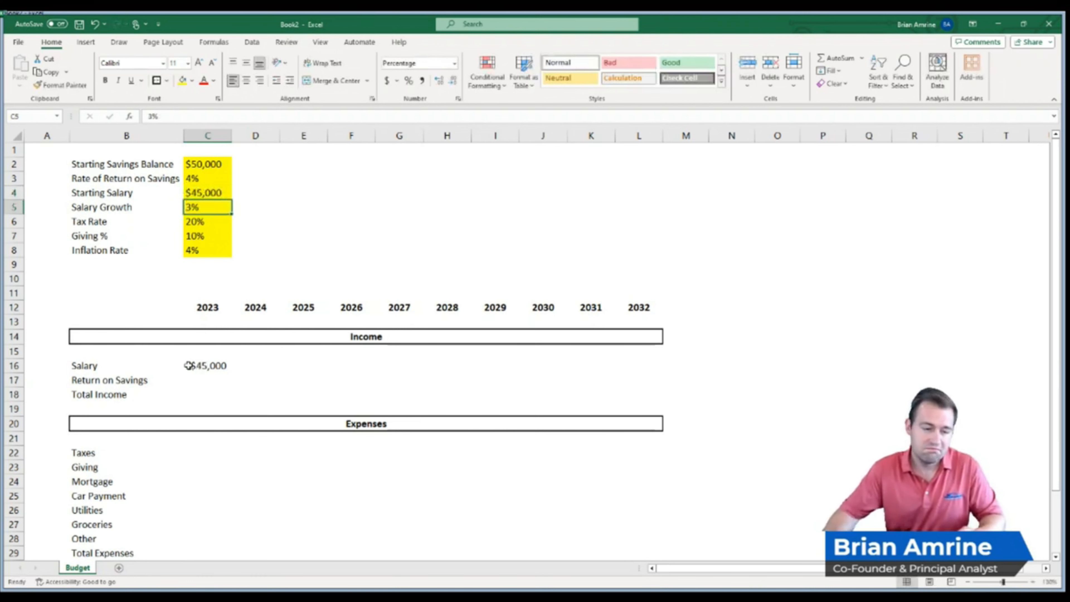
{"action": "left_click", "coordinate": [189, 366]}
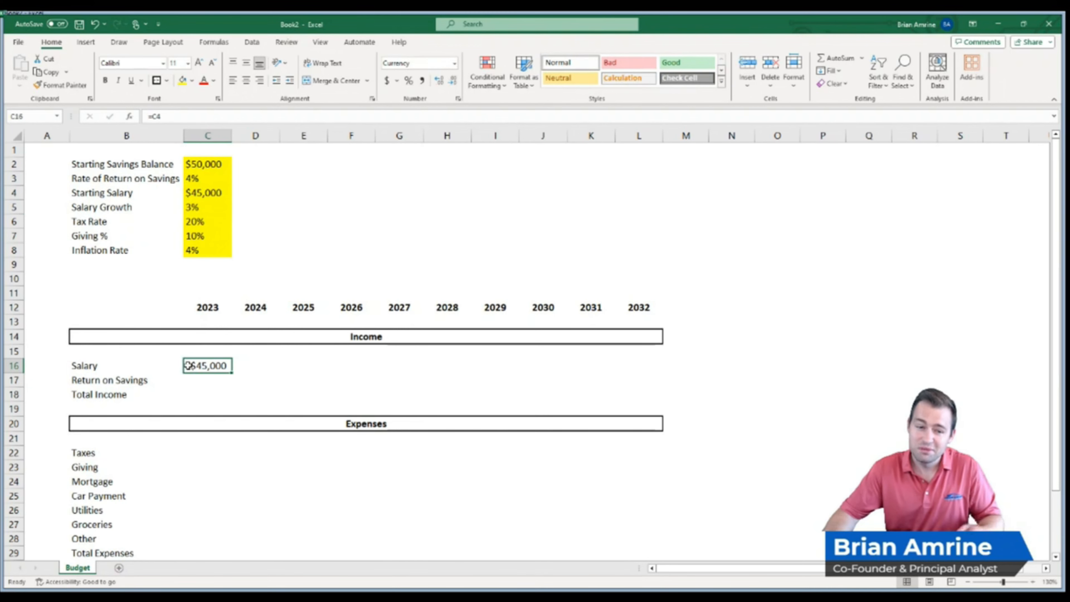
Inspect the formula behind the 2024 year heading in D12 without changing it.
{"action": "left_click", "coordinate": [266, 304]}
{"action": "double_click", "coordinate": [265, 305]}
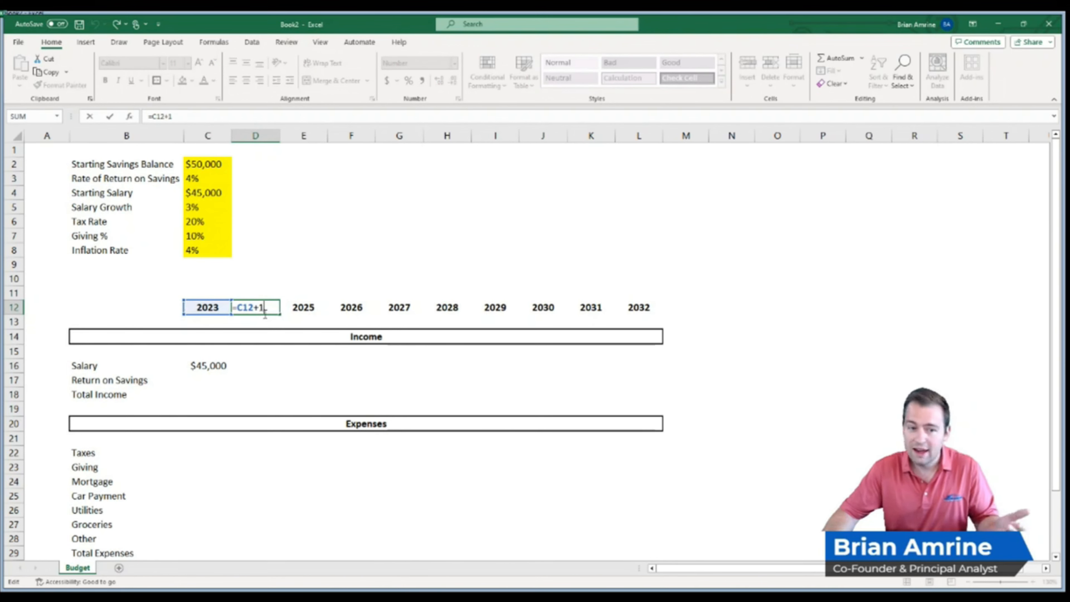
{"action": "key", "text": "Return"}
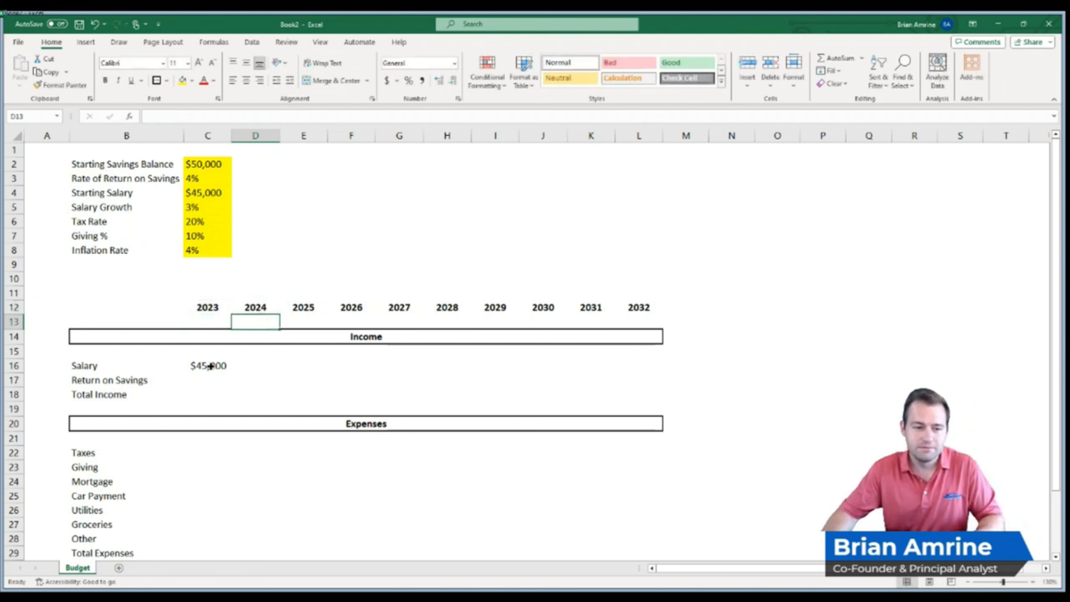
Set the Starting Salary in C4 to 50,000.
{"action": "left_click", "coordinate": [212, 366]}
{"action": "left_click", "coordinate": [204, 194]}
{"action": "type", "text": "50,000"}
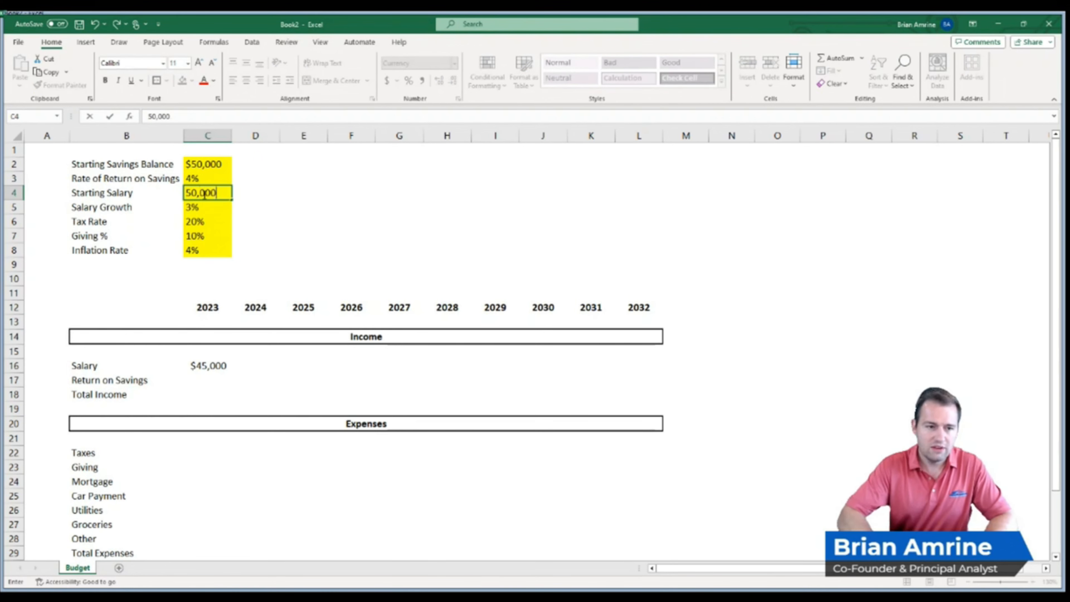
{"action": "key", "text": "Return"}
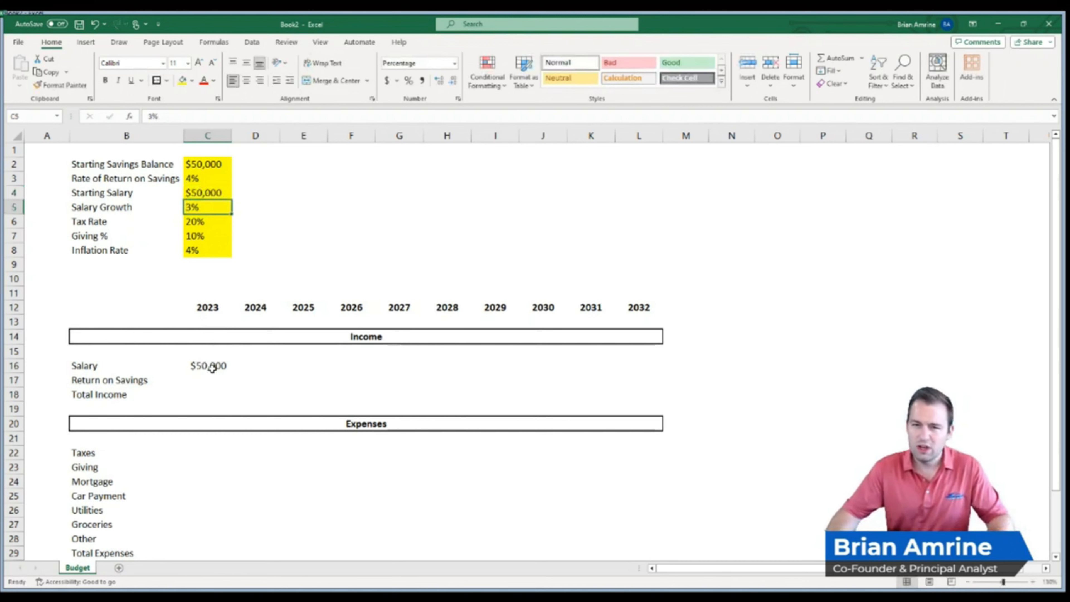
Enter the formula =C16*1.03 for the 2024 Salary in D16.
{"action": "left_click", "coordinate": [252, 366]}
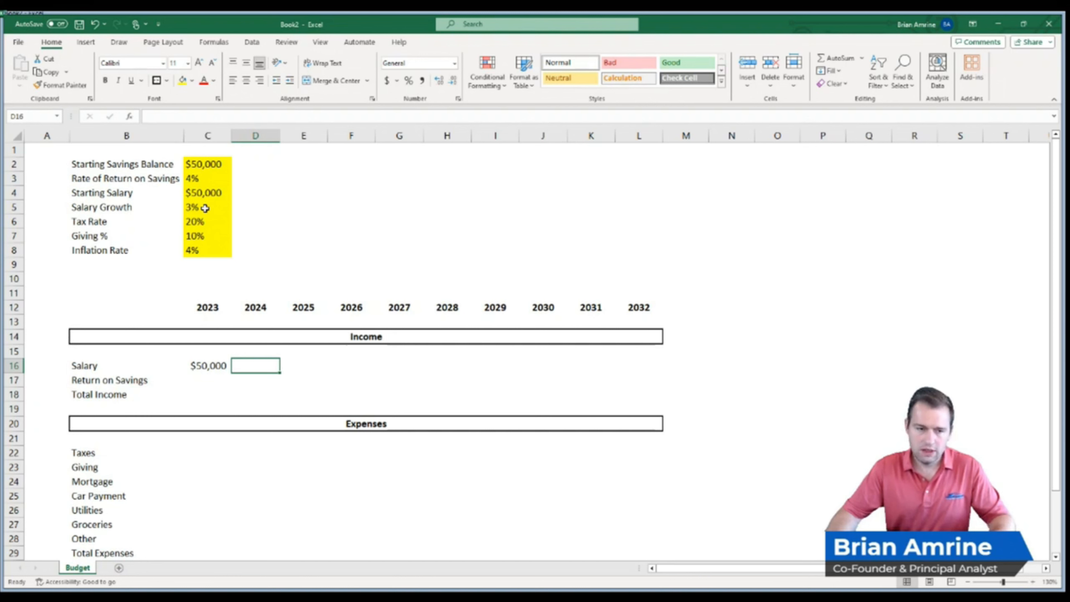
{"action": "type", "text": "="}
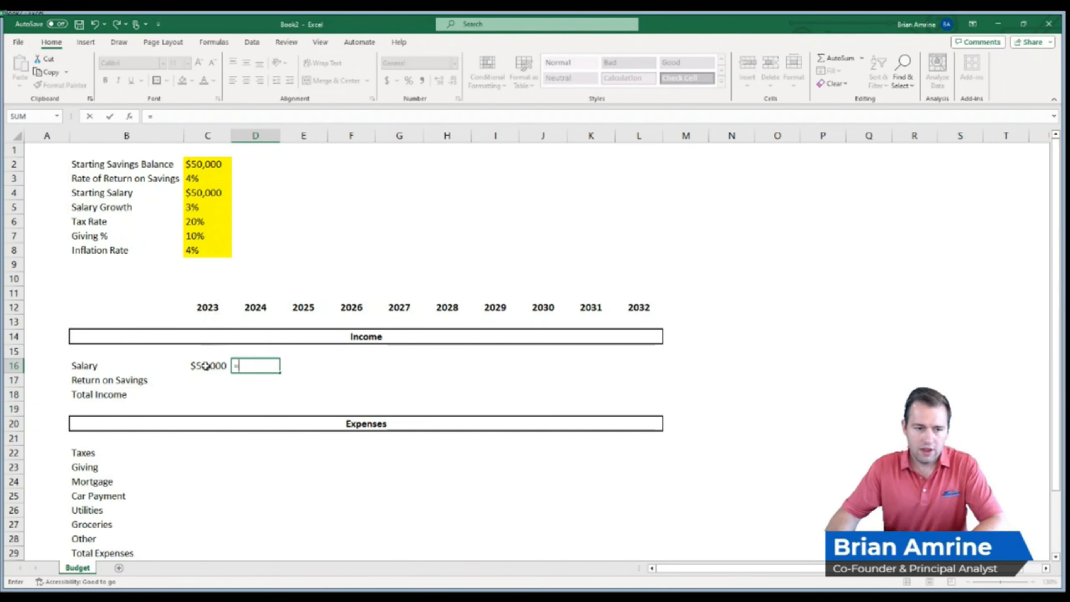
{"action": "left_click", "coordinate": [205, 367]}
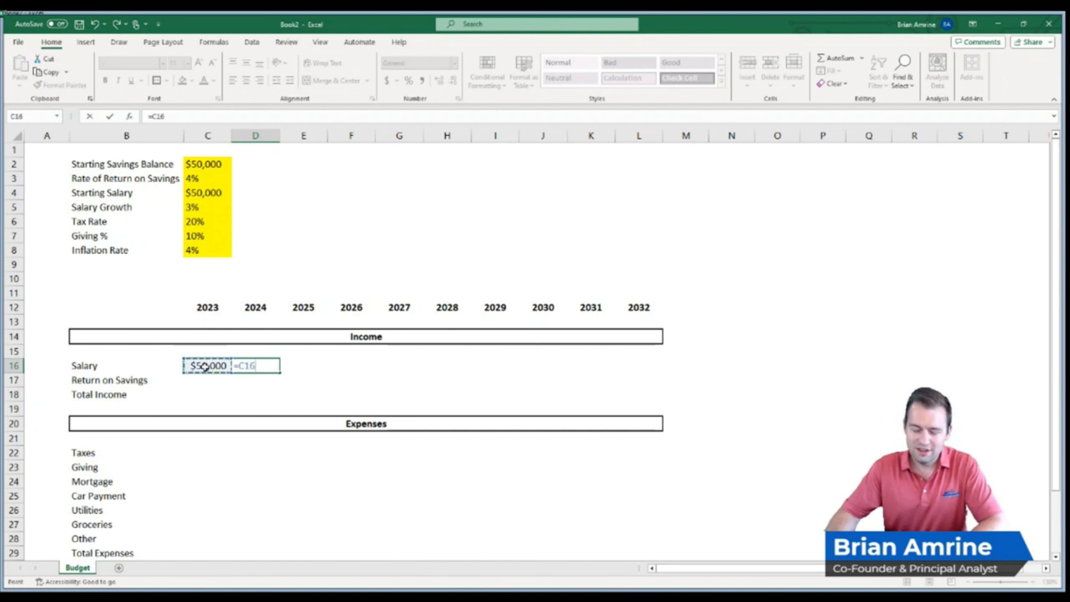
{"action": "type", "text": "*"}
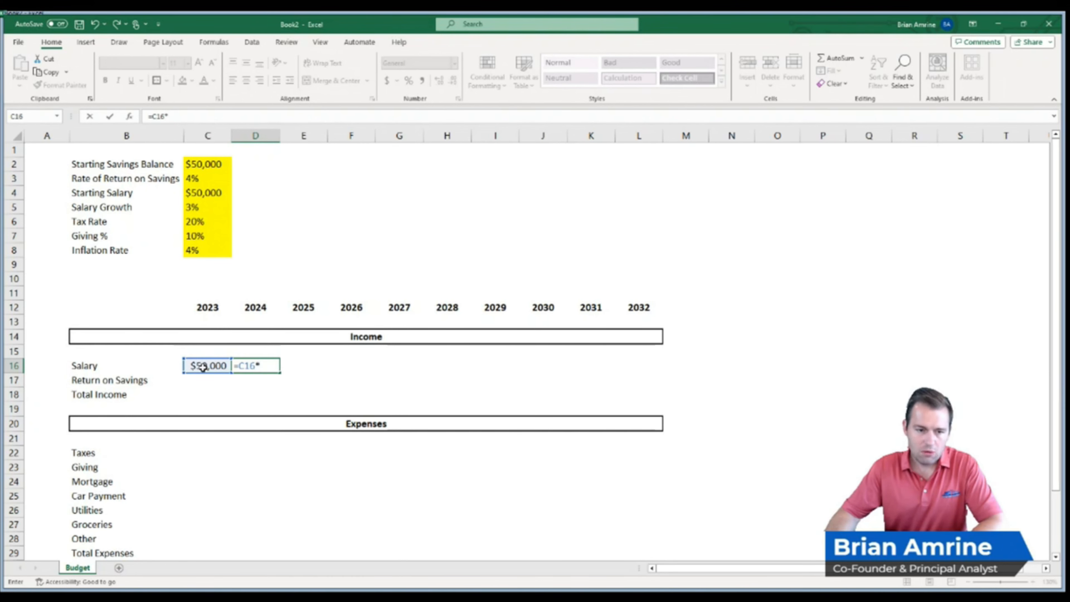
{"action": "type", "text": "1.03"}
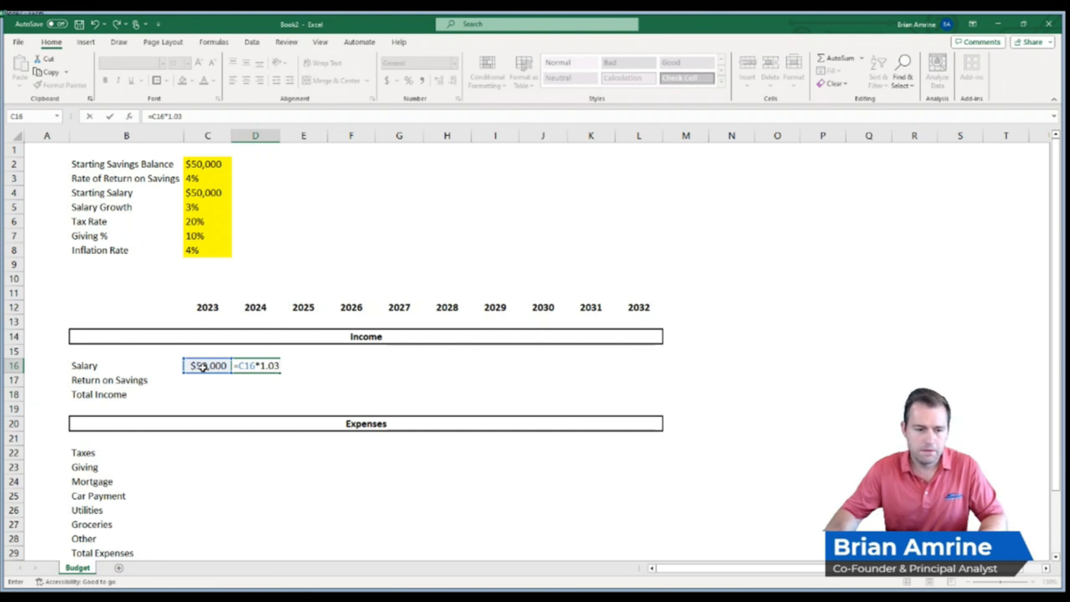
{"action": "key", "text": "Return"}
Show the 2024 Salary in D16 without decimals and give columns C through L one equal width that fits the amounts.
{"action": "left_click", "coordinate": [248, 364]}
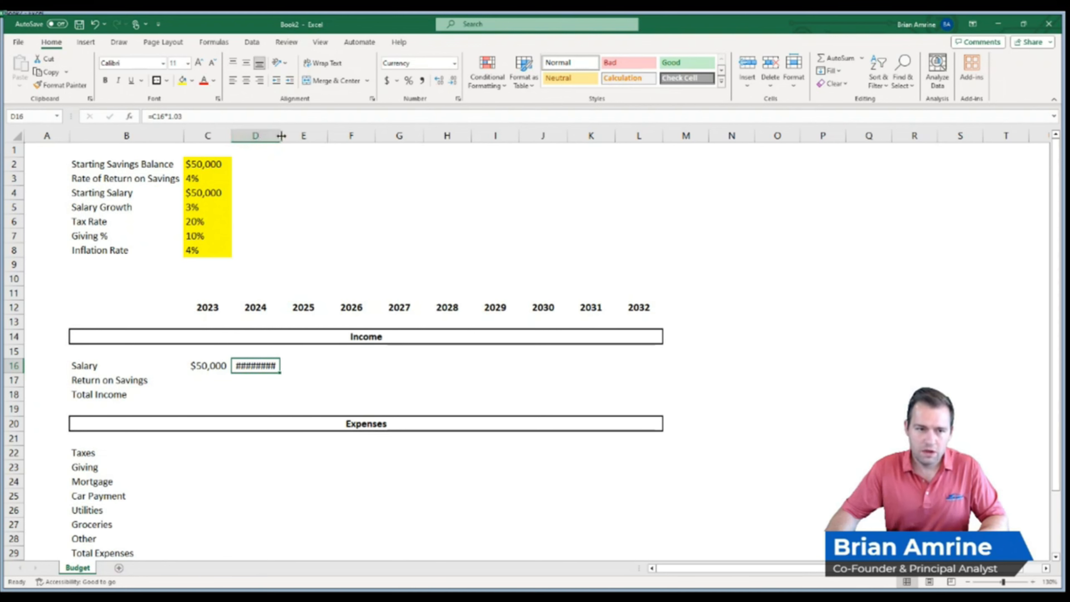
{"action": "double_click", "coordinate": [280, 136]}
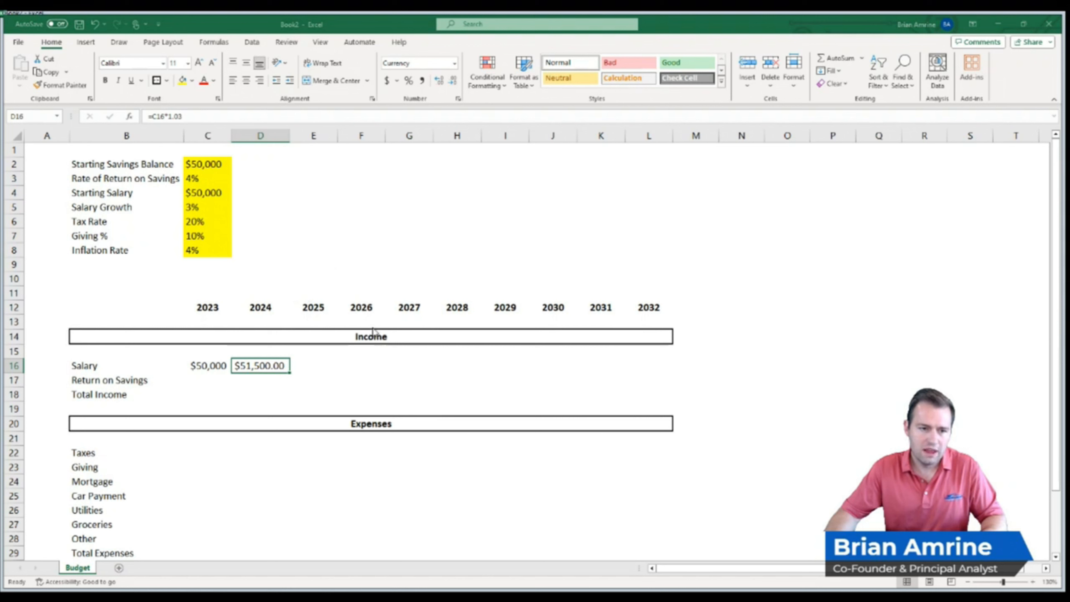
{"action": "left_click", "coordinate": [375, 409]}
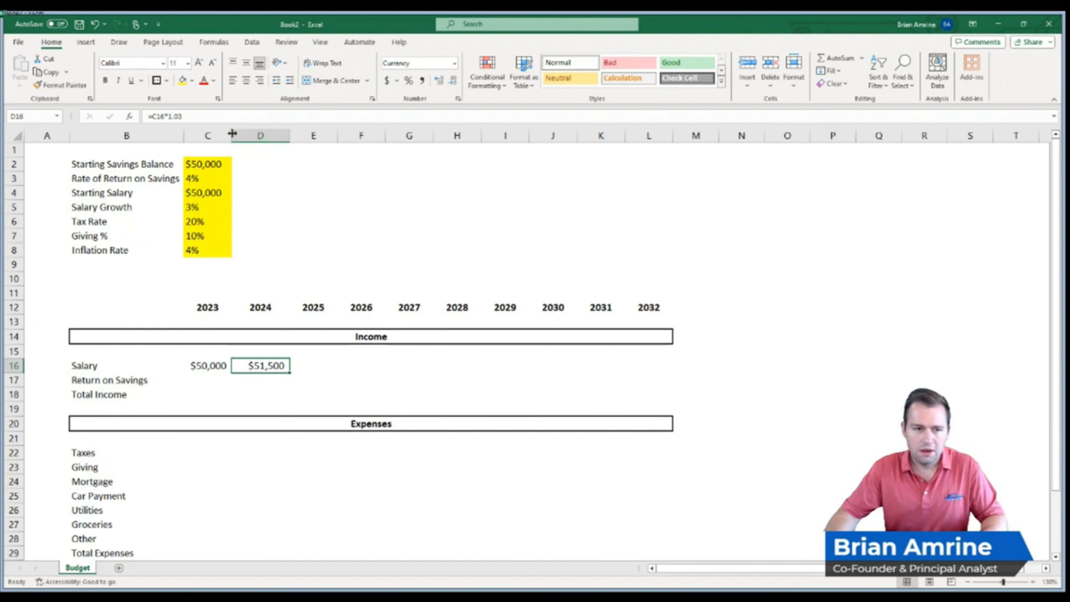
{"action": "left_click_drag", "start_coordinate": [211, 136], "coordinate": [649, 127]}
{"action": "left_click_drag", "start_coordinate": [233, 135], "coordinate": [231, 135]}
{"action": "left_click", "coordinate": [244, 365]}
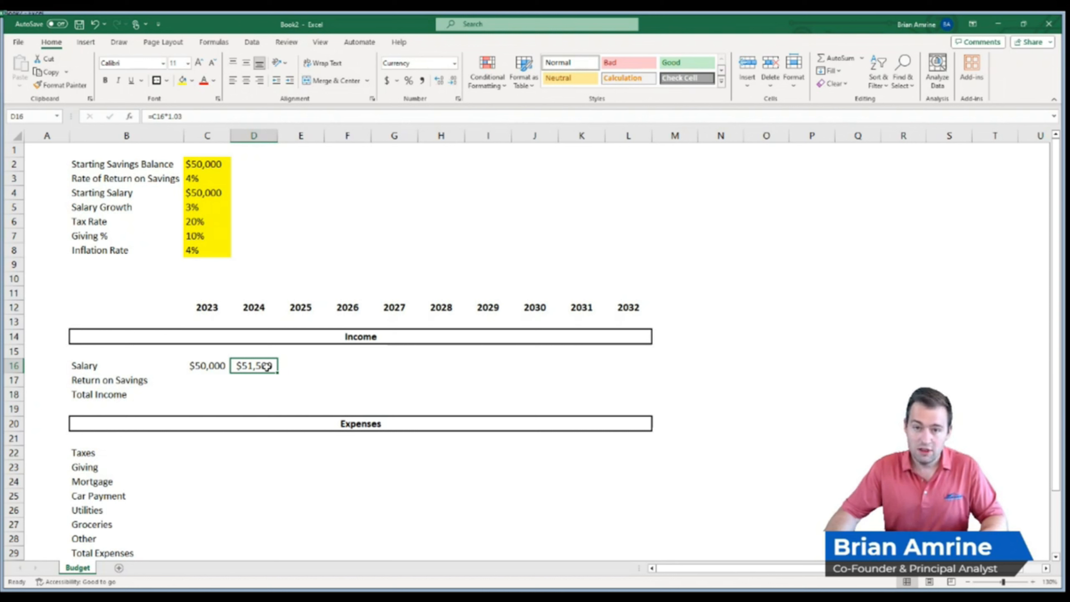
Review the D16 formula, and set the Starting Salary in C4 to 45000 and the Salary Growth in C5 to 2%.
{"action": "double_click", "coordinate": [267, 366]}
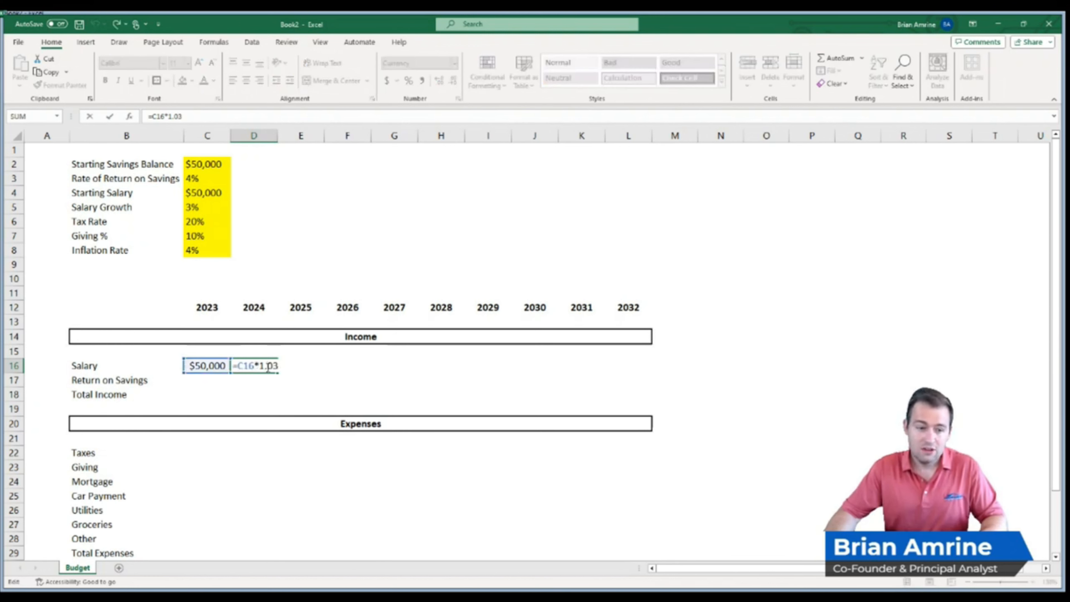
{"action": "key", "text": "Return"}
{"action": "left_click", "coordinate": [206, 191]}
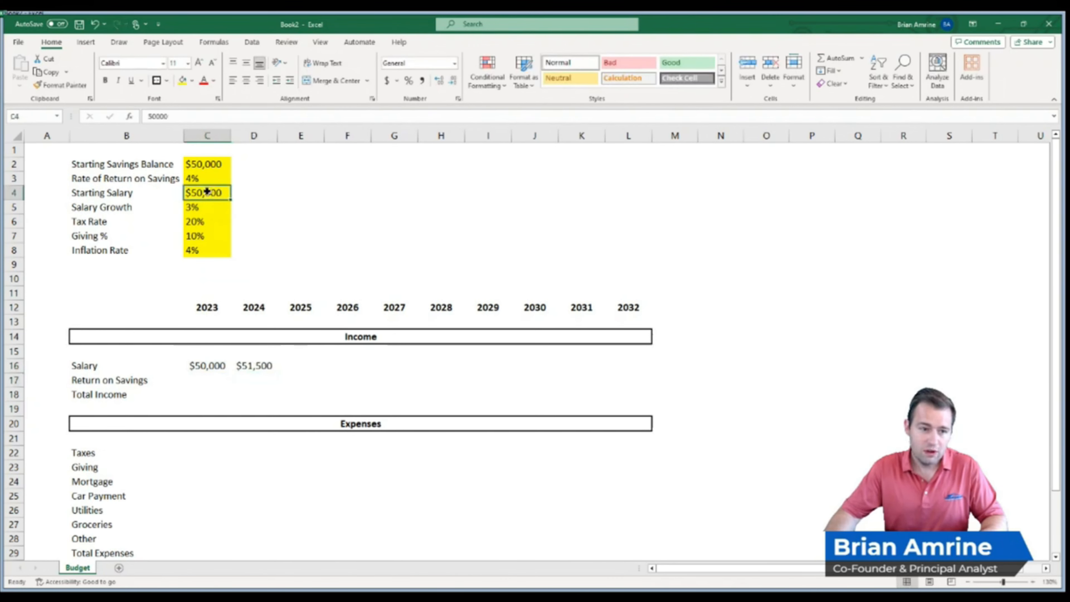
{"action": "type", "text": "45000"}
{"action": "key", "text": "Return"}
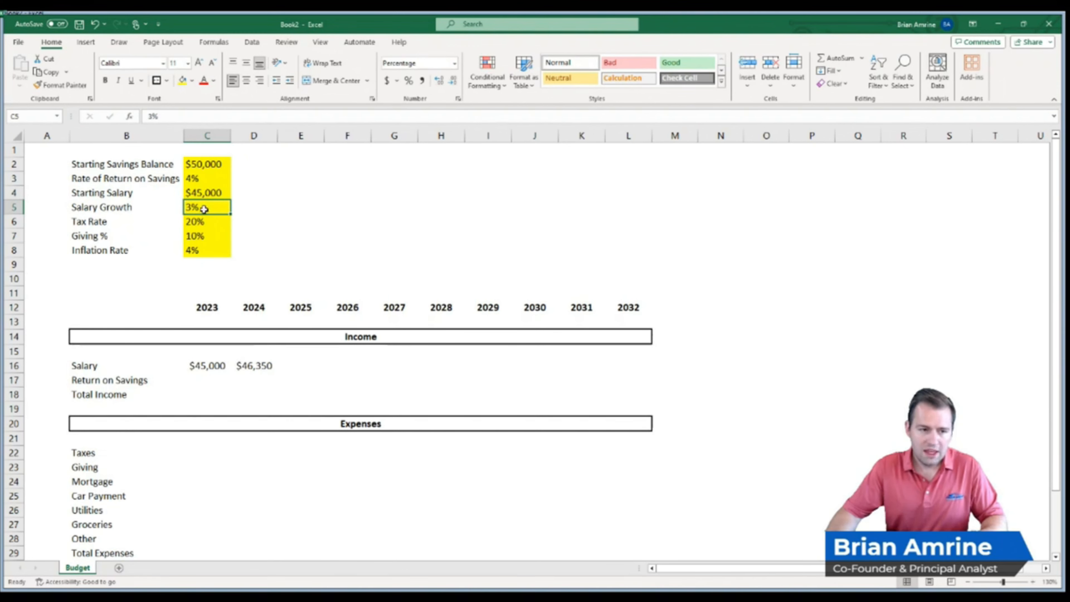
{"action": "type", "text": "2"}
{"action": "key", "text": "Return"}
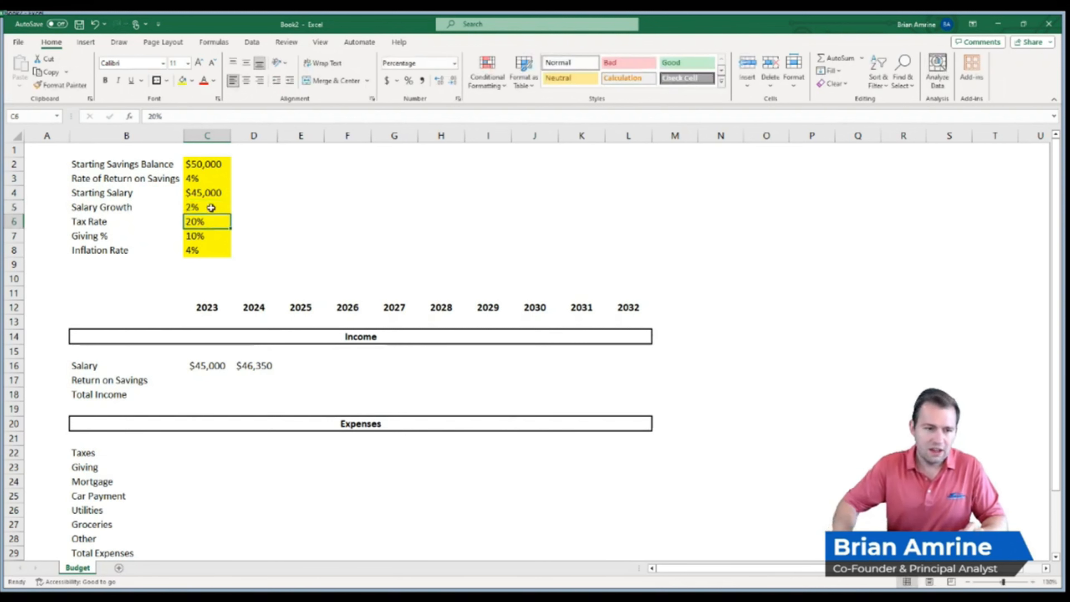
Examine how the 2024 Salary formula in D16 applies growth and select the Salary Growth assumption in C5.
{"action": "left_click", "coordinate": [255, 366]}
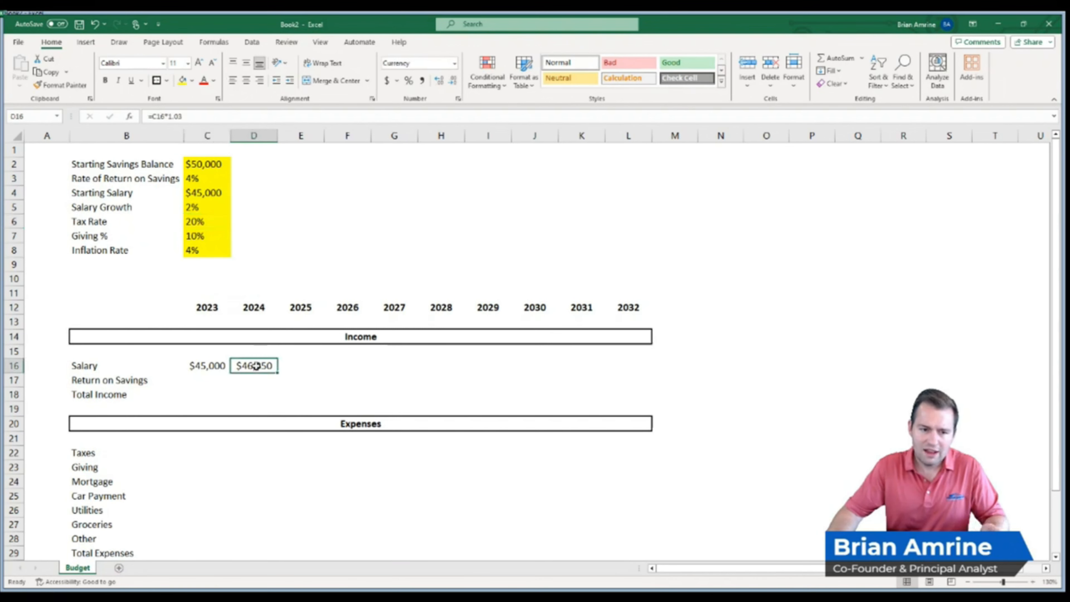
{"action": "double_click", "coordinate": [256, 365]}
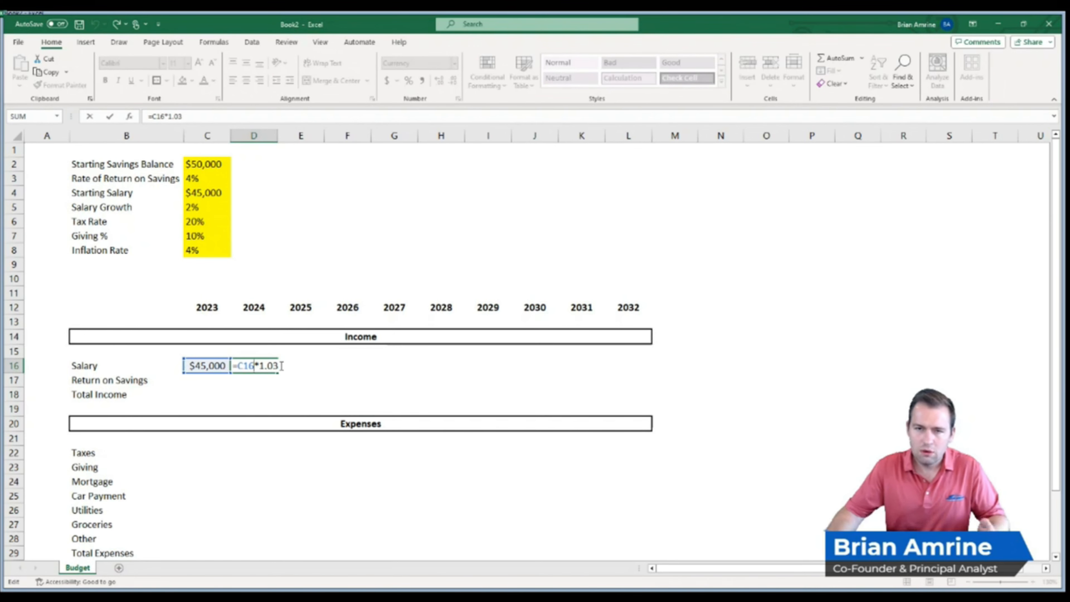
{"action": "key", "text": "Return"}
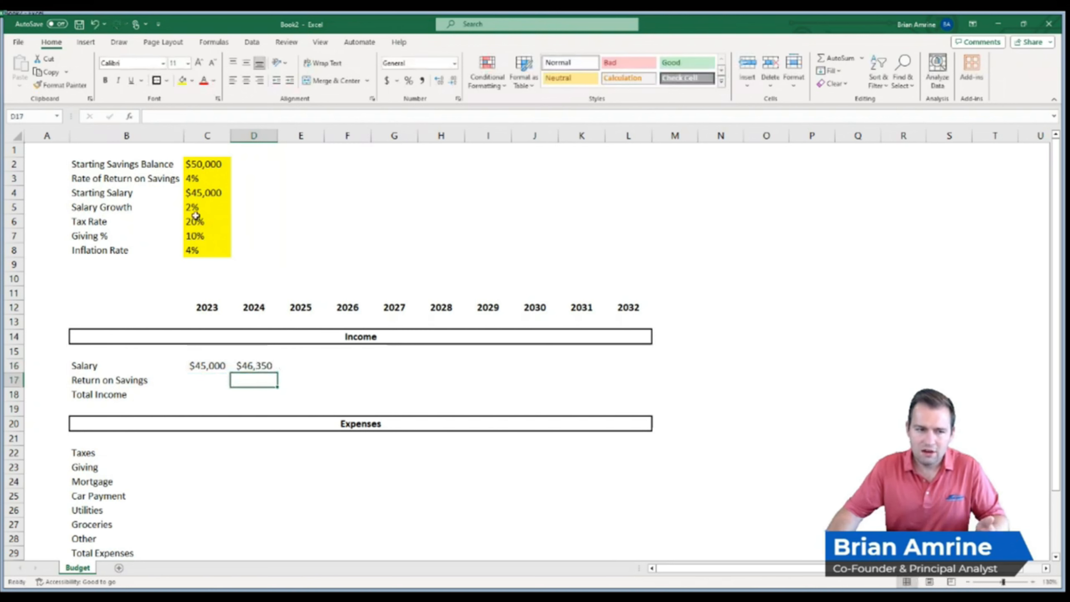
{"action": "left_click", "coordinate": [202, 207]}
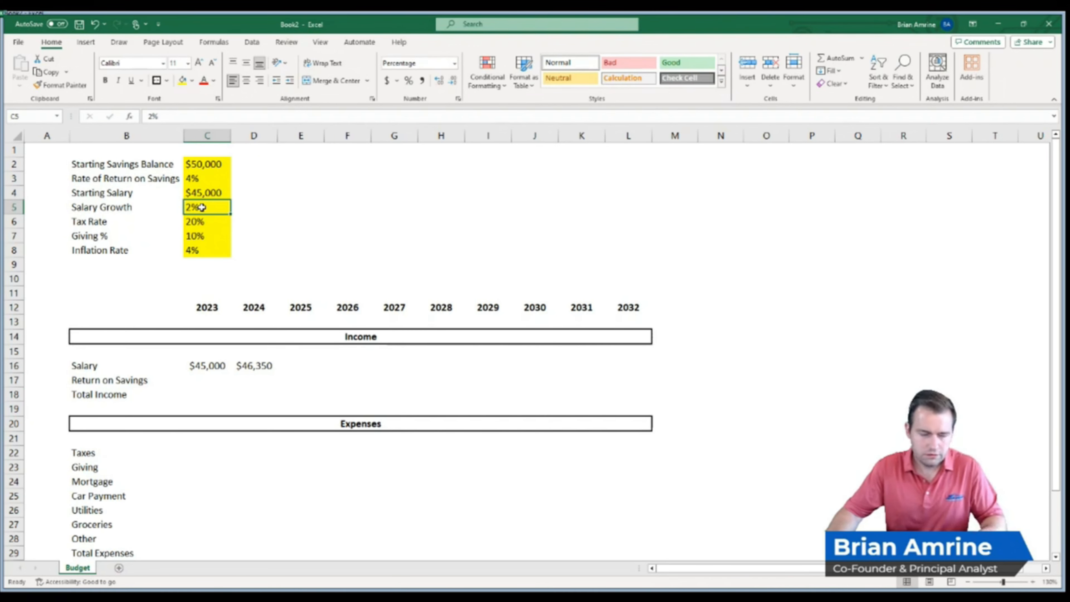
Undo the test changes to the Starting Salary in C4 and the Salary Growth in C5.
{"action": "key", "text": "ctrl+z"}
{"action": "key", "text": "ctrl+z"}
{"action": "key", "text": "ctrl+z"}
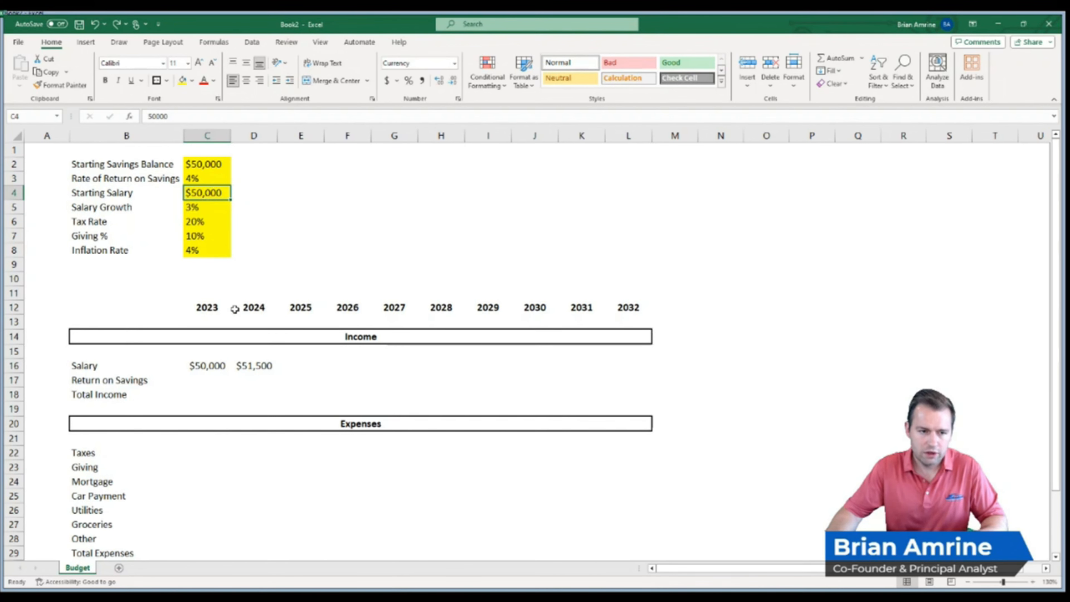
Change the 2024 Salary formula in D16 to =C16*(1+C5) so it references the Salary Growth assumption.
{"action": "double_click", "coordinate": [256, 367]}
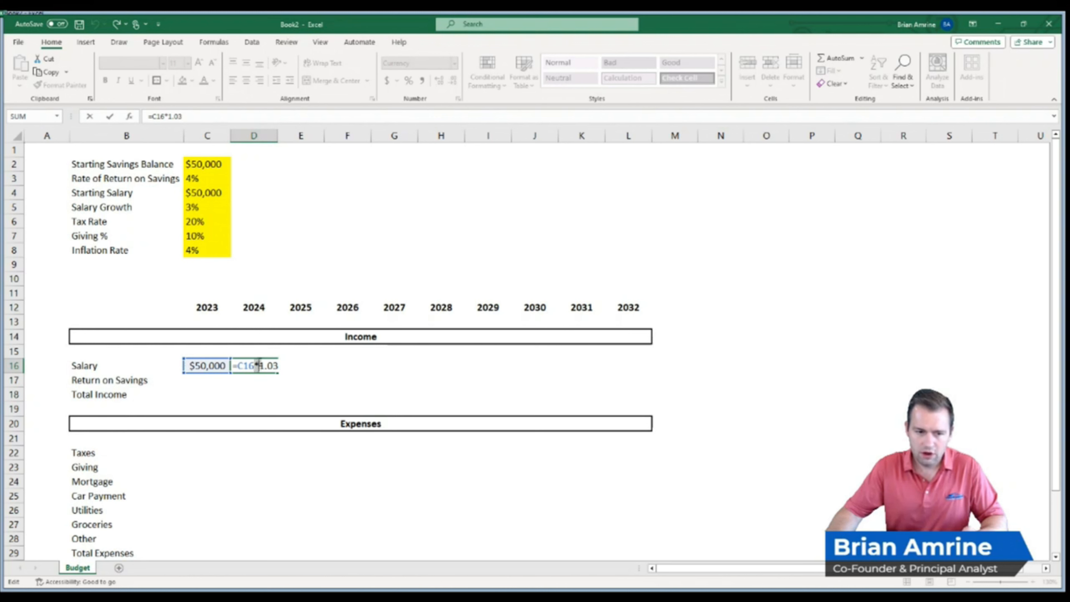
{"action": "left_click_drag", "start_coordinate": [259, 366], "coordinate": [303, 366]}
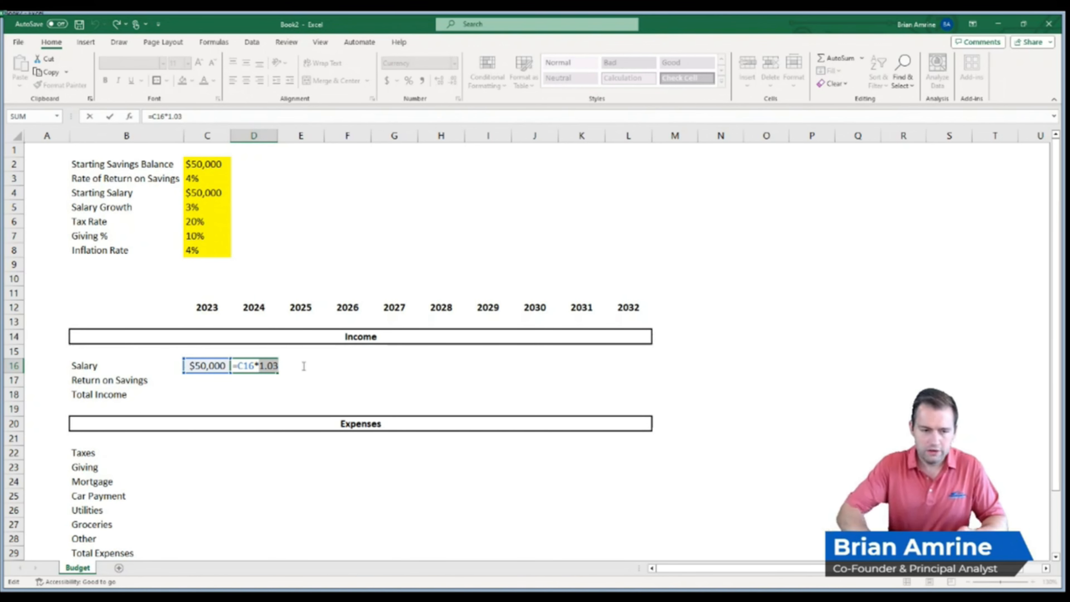
{"action": "key", "text": "BackSpace"}
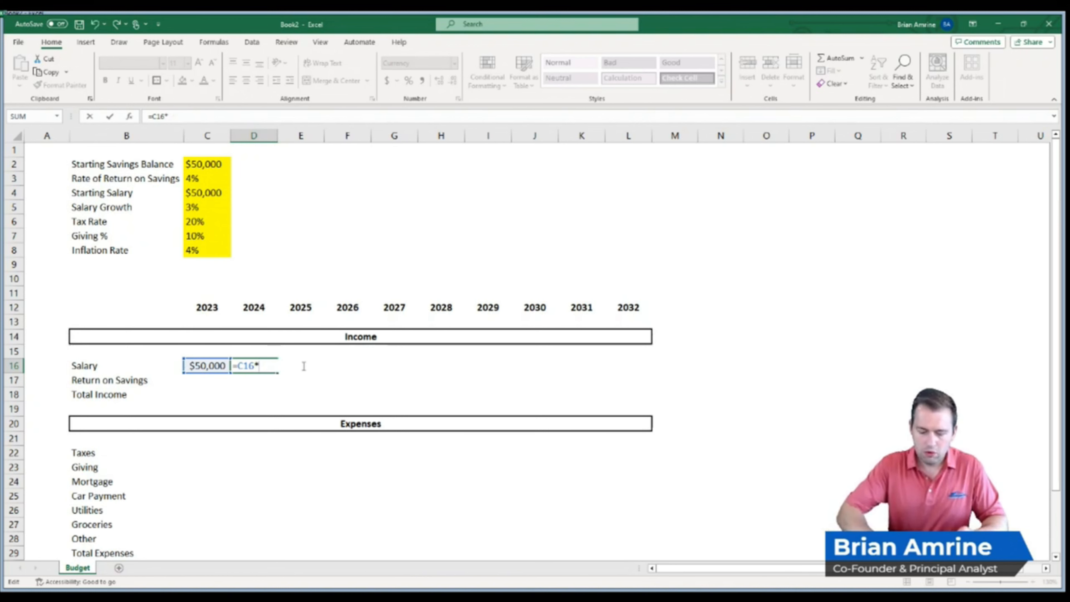
{"action": "type", "text": "(1"}
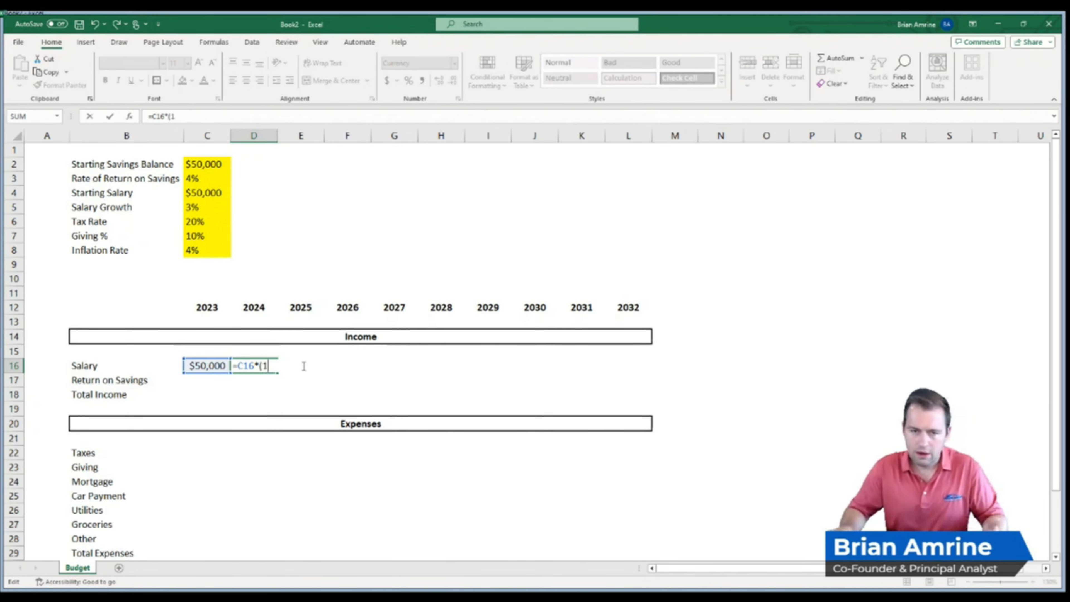
{"action": "type", "text": "+"}
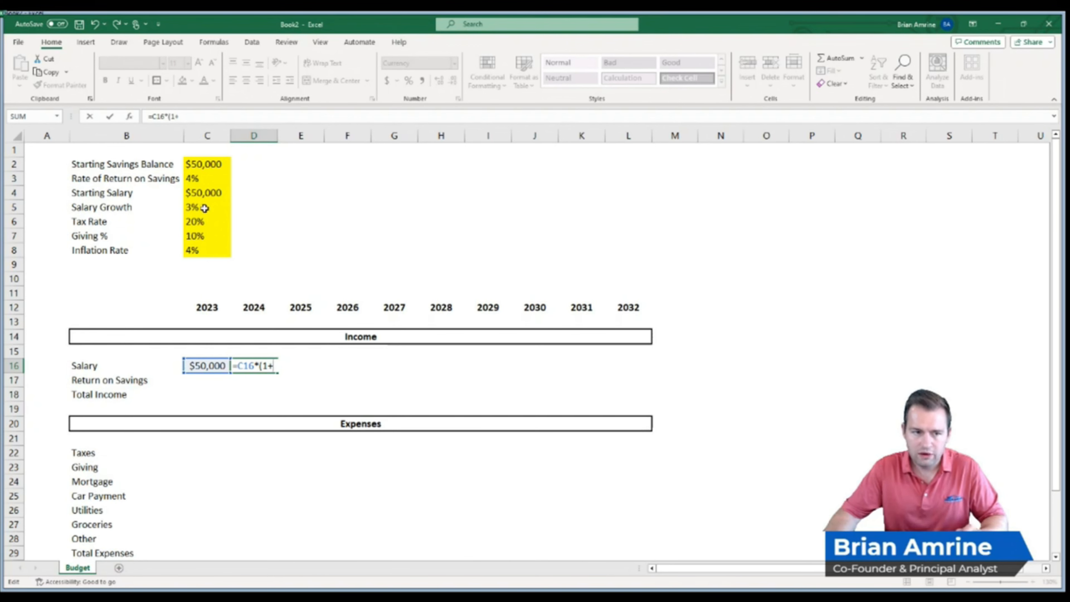
{"action": "left_click", "coordinate": [204, 208]}
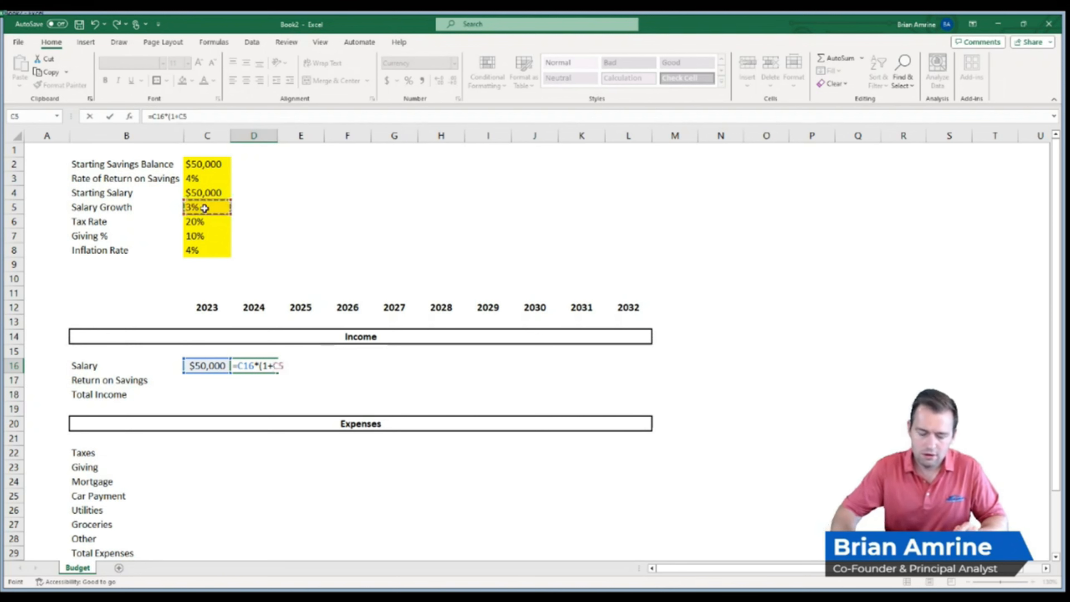
{"action": "type", "text": ")"}
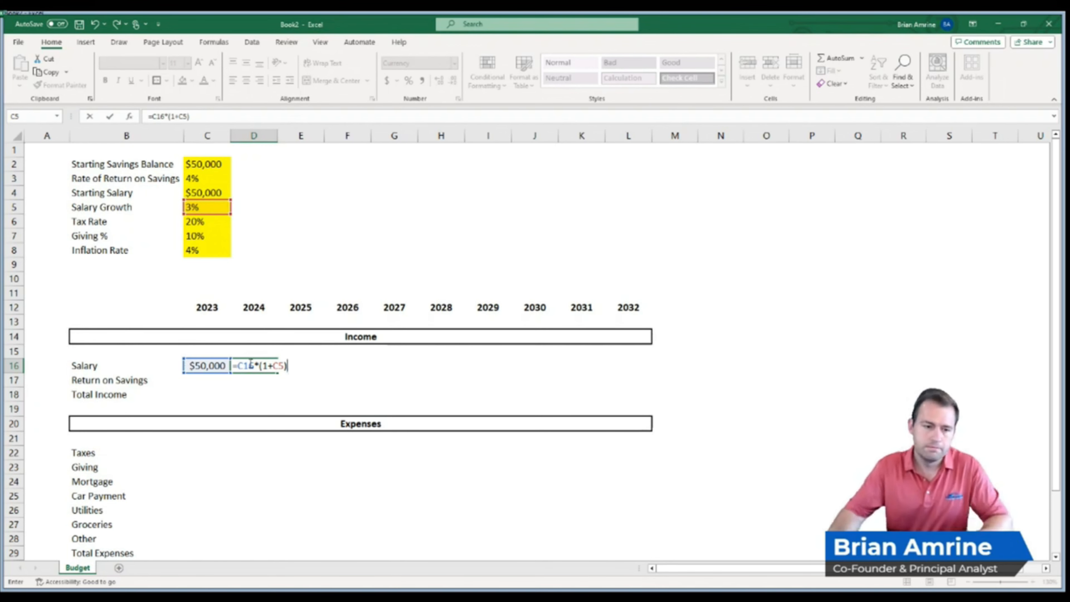
{"action": "key", "text": "Return"}
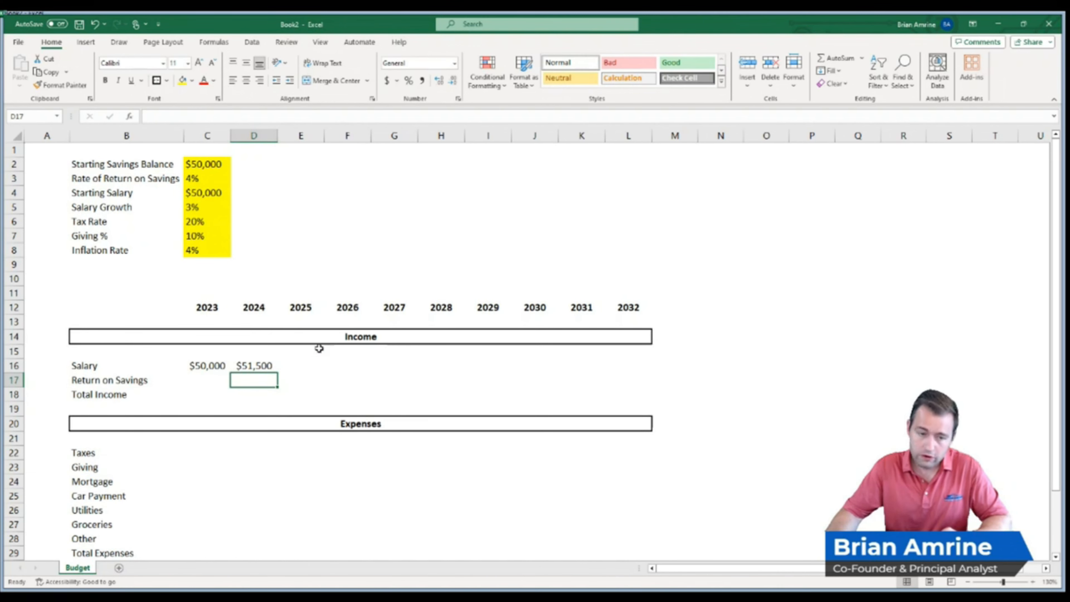
Test the linked salary formula by setting the Salary Growth in C5 to 2% and the Starting Salary in C4 to 45000.
{"action": "left_click", "coordinate": [206, 207]}
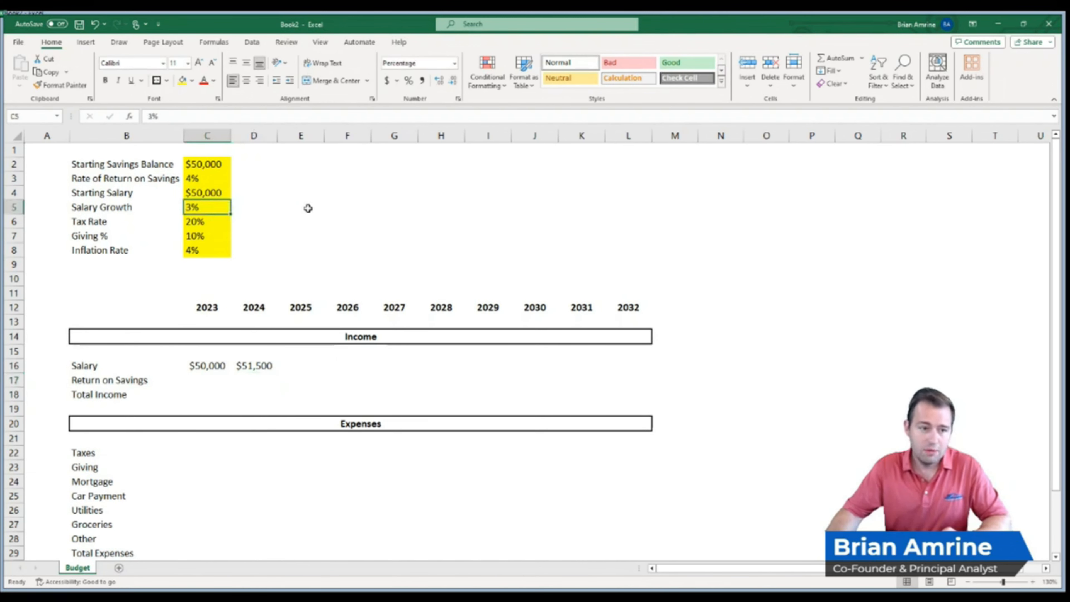
{"action": "type", "text": "2"}
{"action": "key", "text": "Return"}
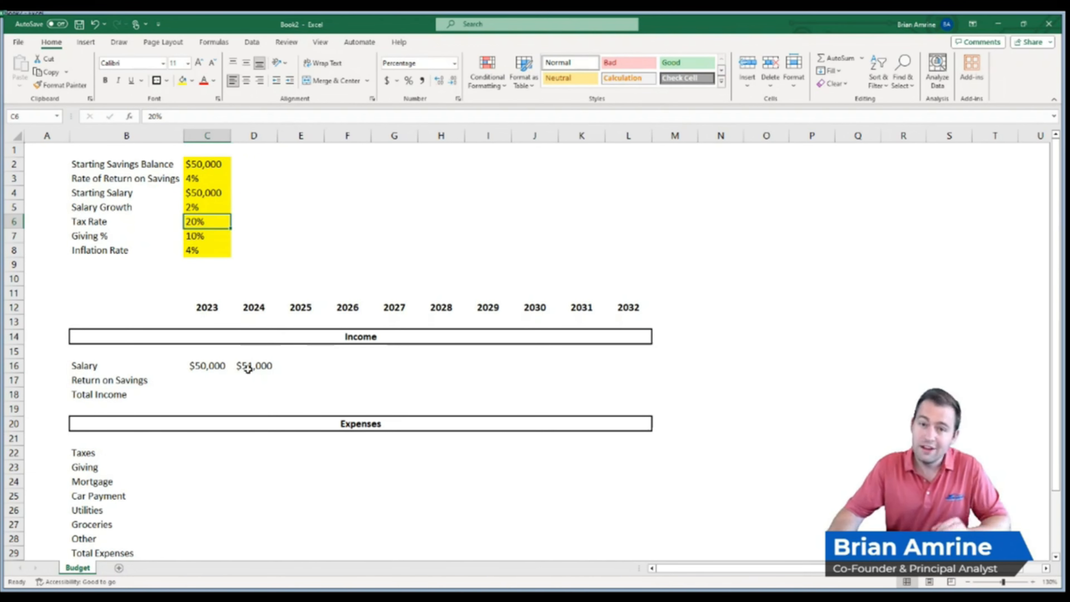
{"action": "left_click", "coordinate": [206, 191]}
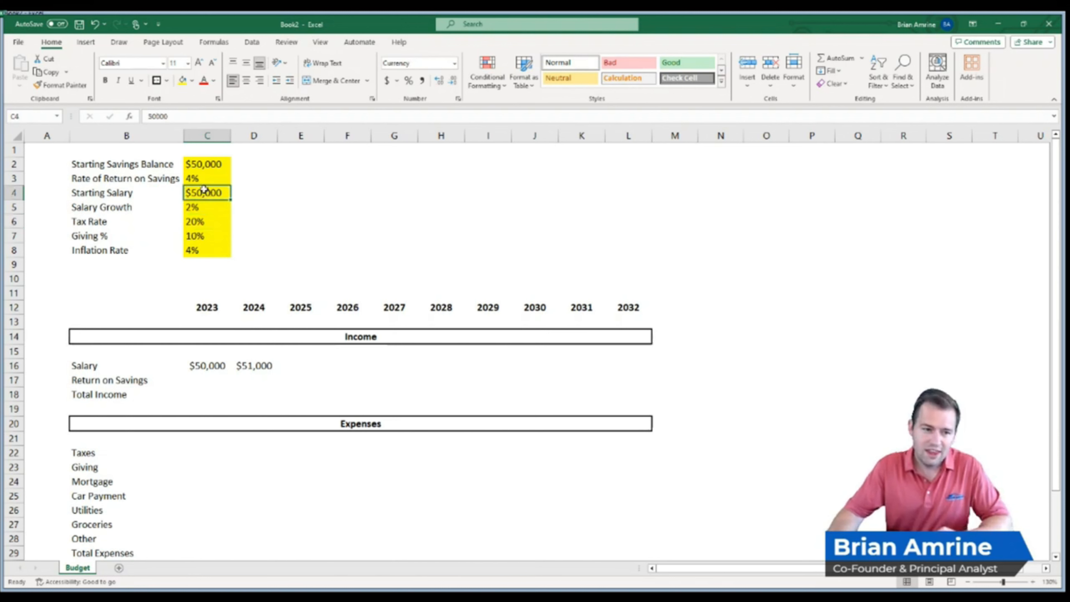
{"action": "type", "text": "45000"}
{"action": "key", "text": "Return"}
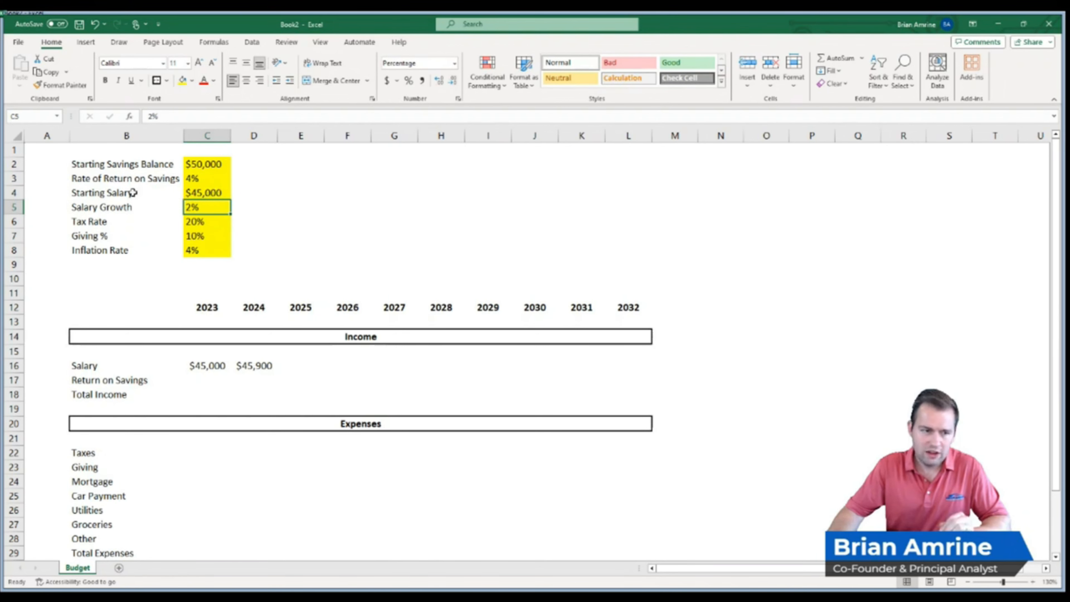
{"action": "left_click_drag", "start_coordinate": [85, 195], "coordinate": [85, 205]}
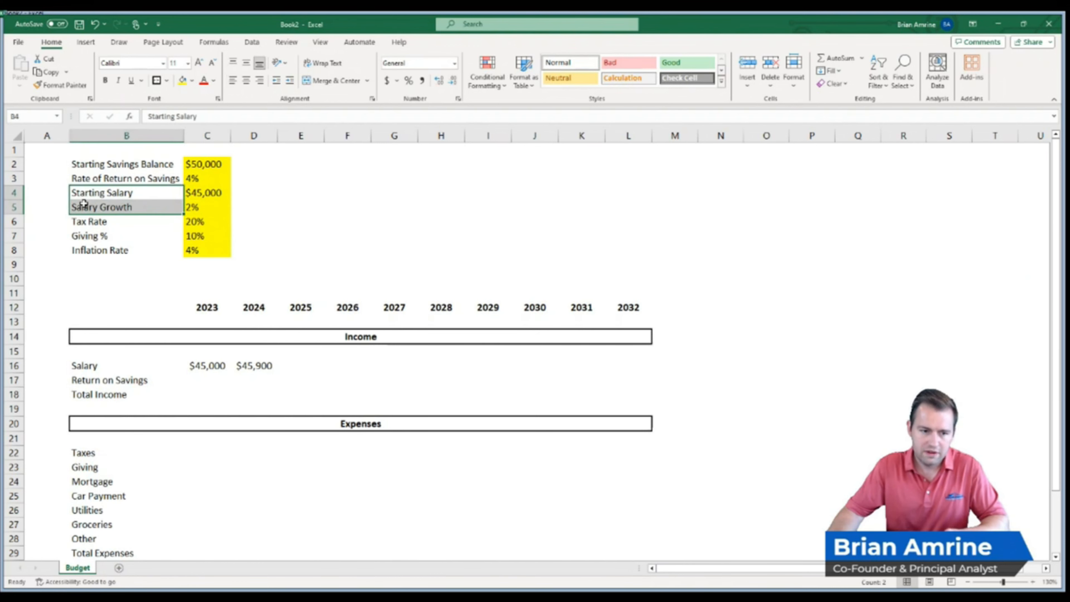
Undo the last Starting Salary and Salary Growth test entries.
{"action": "left_click", "coordinate": [209, 193]}
{"action": "key", "text": "ctrl+z"}
{"action": "key", "text": "ctrl+z"}
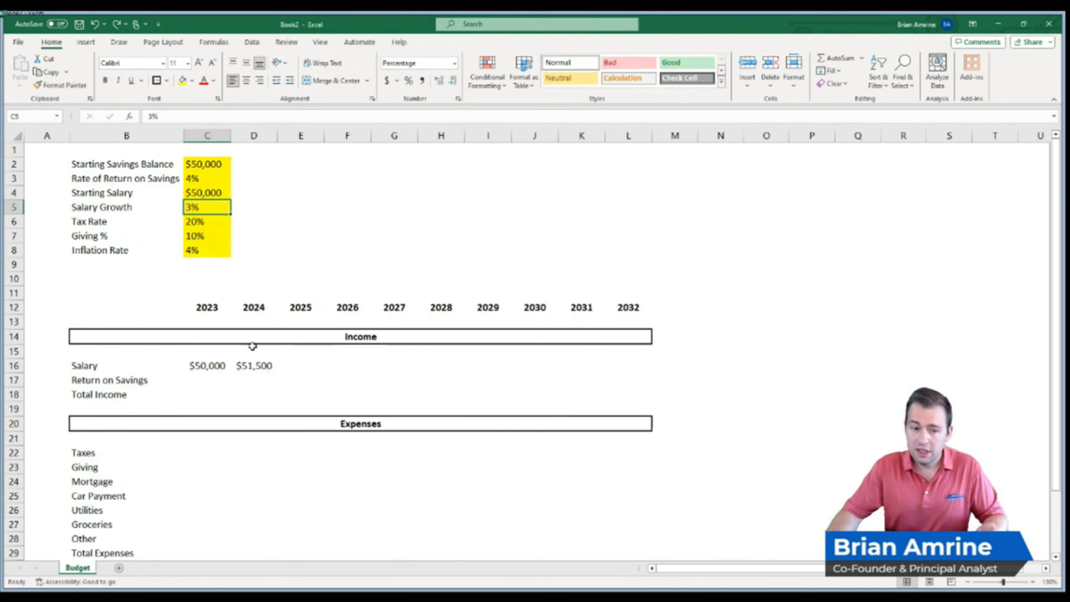
Copy the 2024 Salary formula from D16 cell by cell into E16 through H16.
{"action": "left_click", "coordinate": [257, 365]}
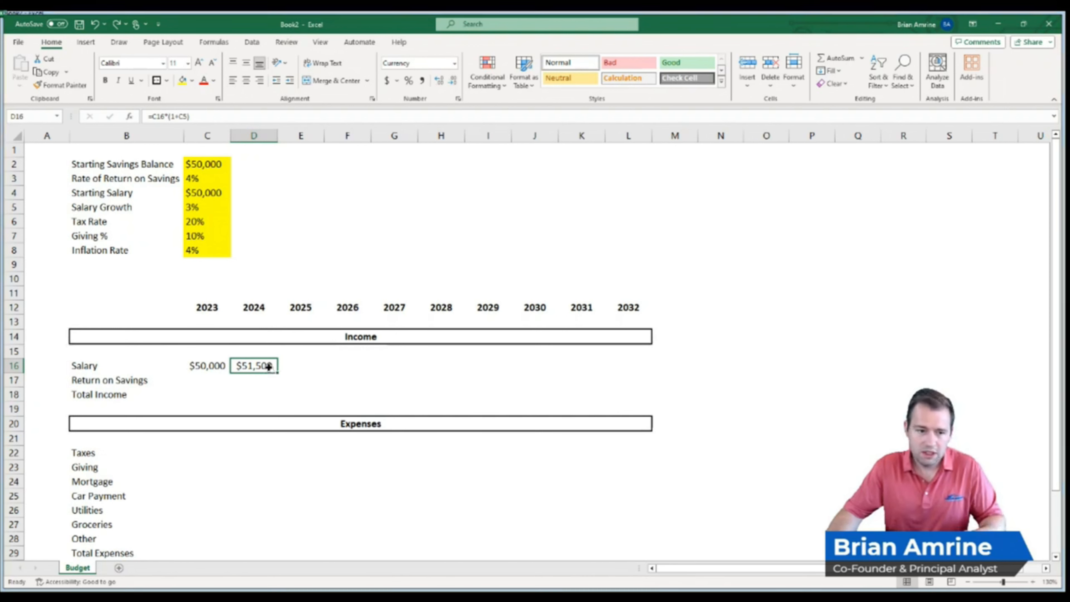
{"action": "key", "text": "ctrl+c"}
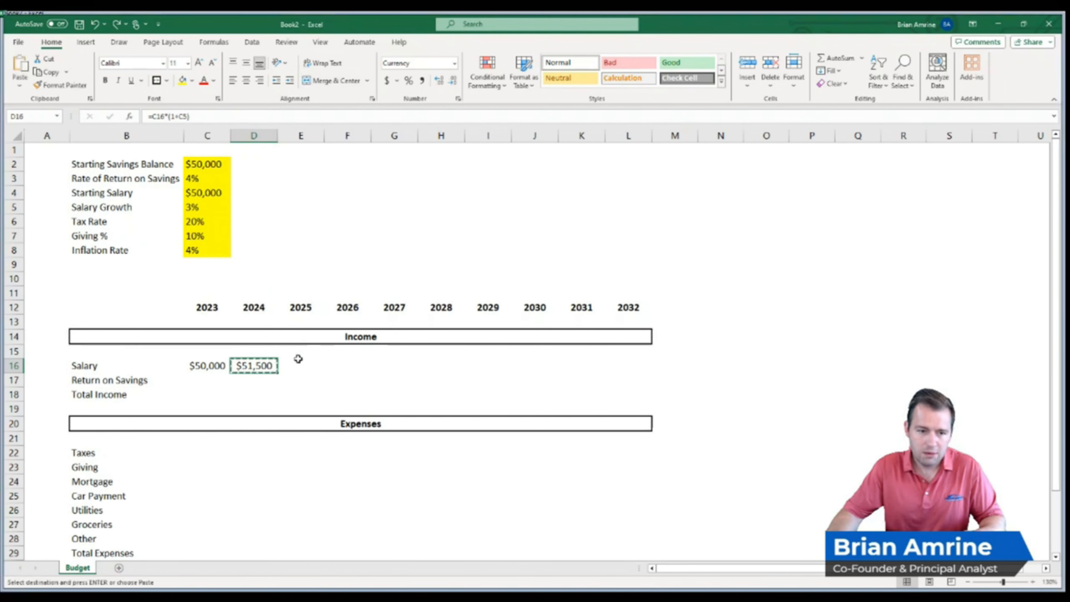
{"action": "left_click", "coordinate": [297, 365]}
{"action": "key", "text": "ctrl+v"}
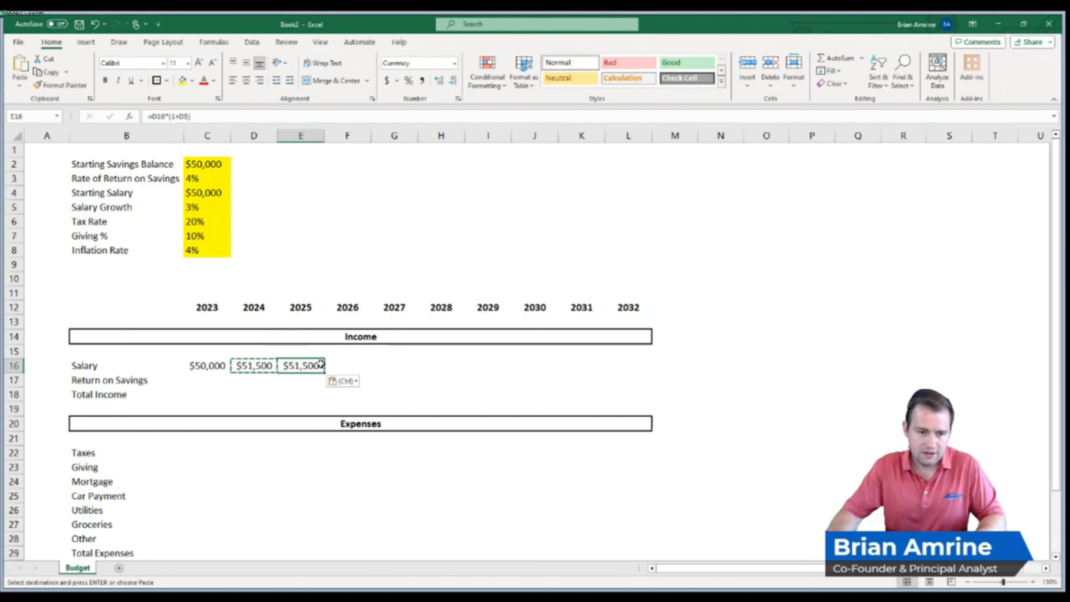
{"action": "key", "text": "ctrl+c"}
{"action": "left_click", "coordinate": [346, 367]}
{"action": "key", "text": "ctrl+v"}
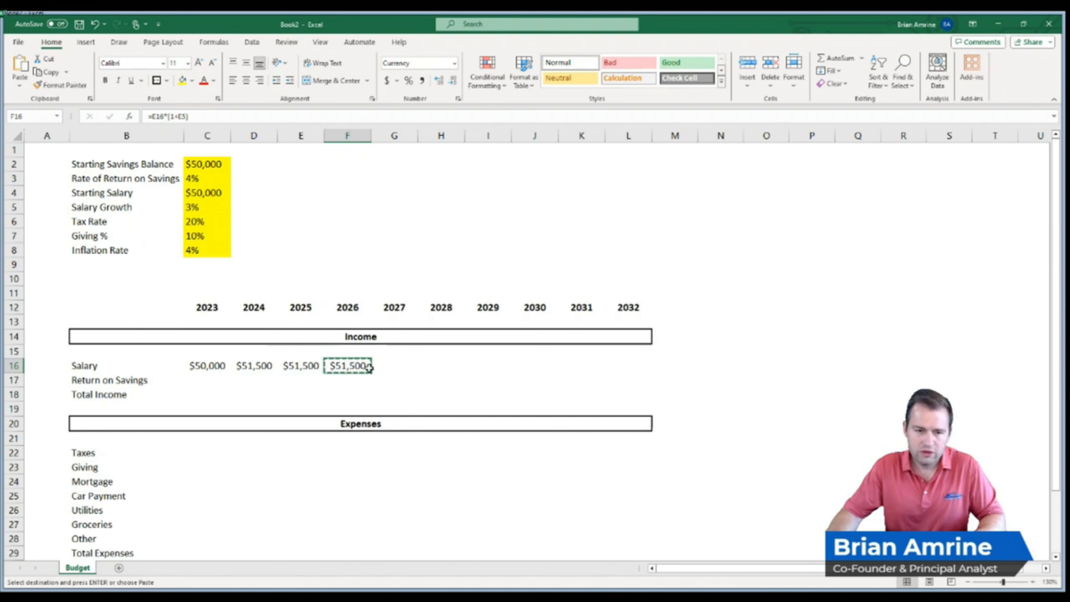
{"action": "left_click", "coordinate": [381, 367]}
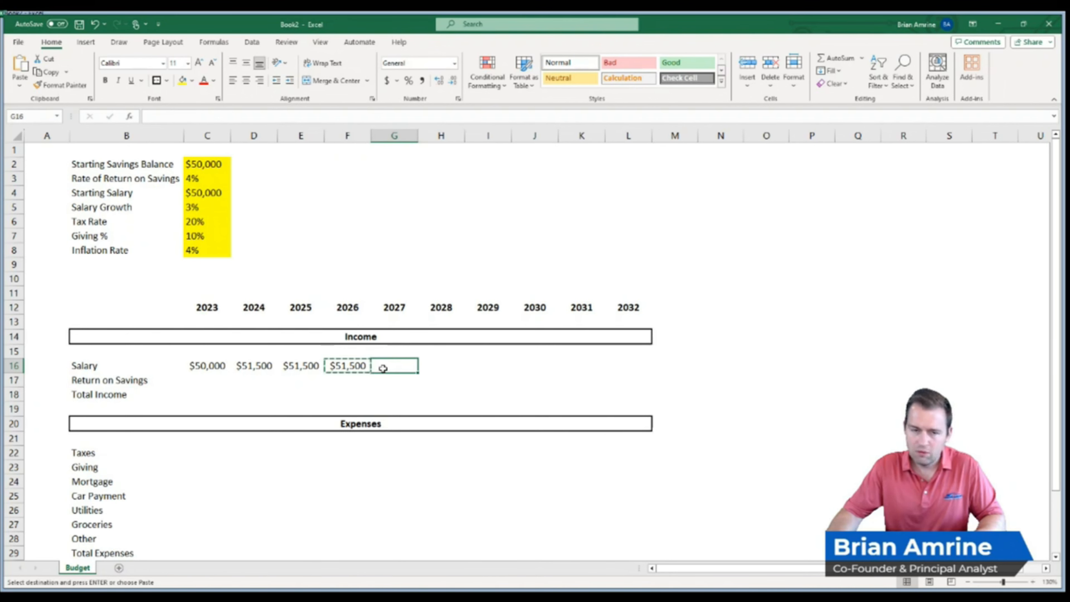
{"action": "key", "text": "ctrl+v"}
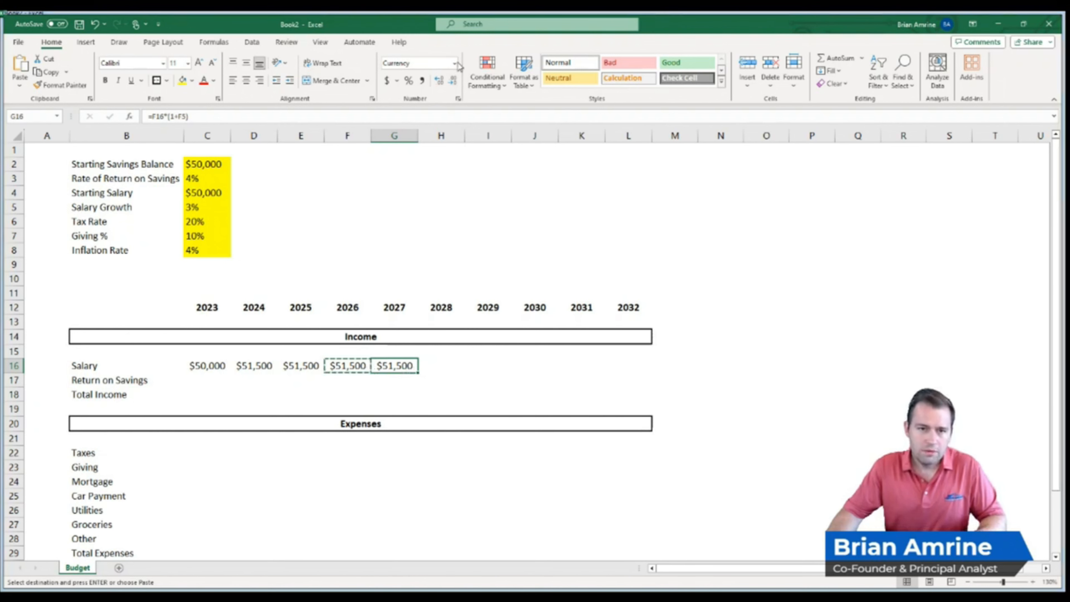
{"action": "key", "text": "ctrl+c"}
{"action": "key", "text": "Right"}
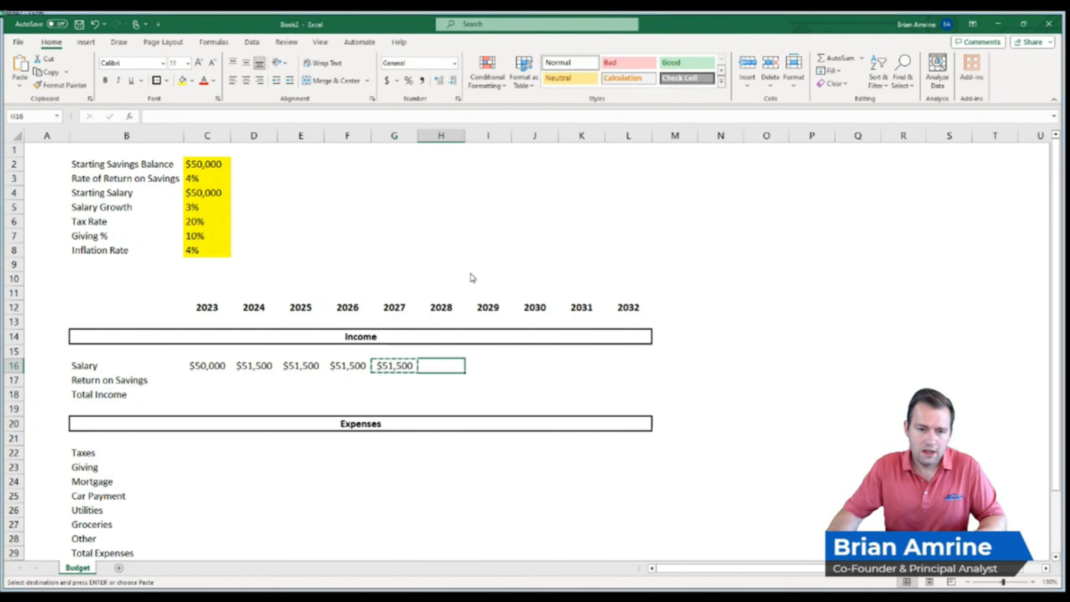
{"action": "key", "text": "ctrl+v"}
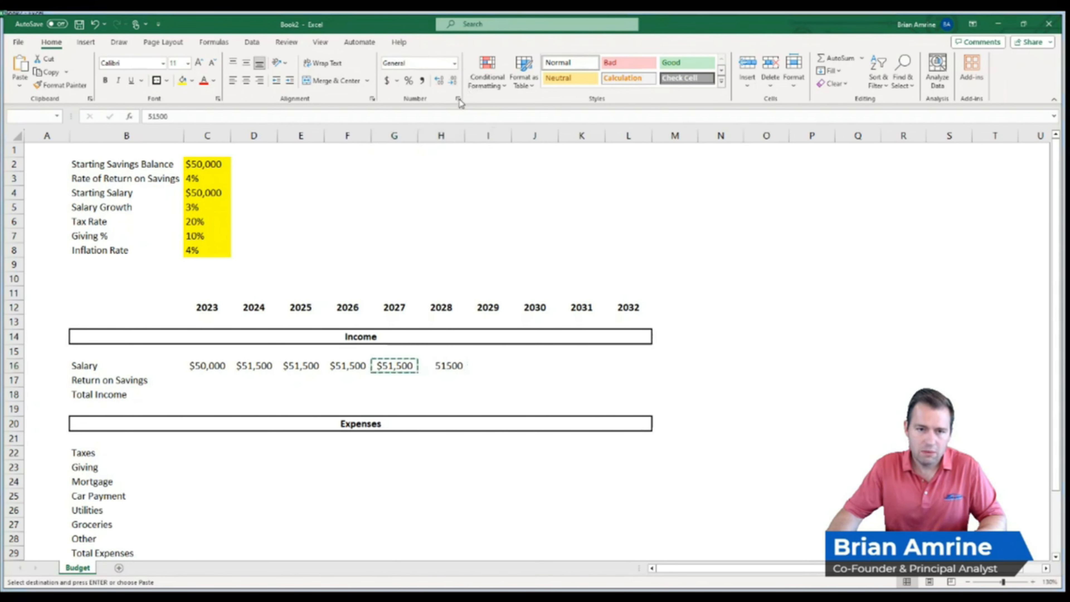
{"action": "key", "text": "Right"}
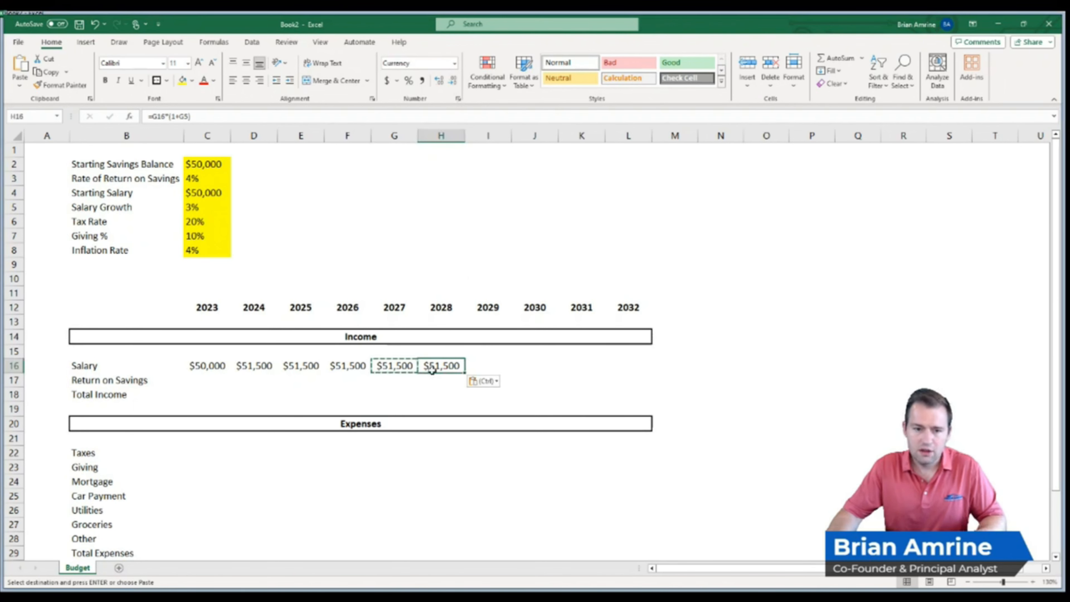
Clear the copied Salary formulas from E16 through H16.
{"action": "left_click_drag", "start_coordinate": [433, 366], "coordinate": [314, 363]}
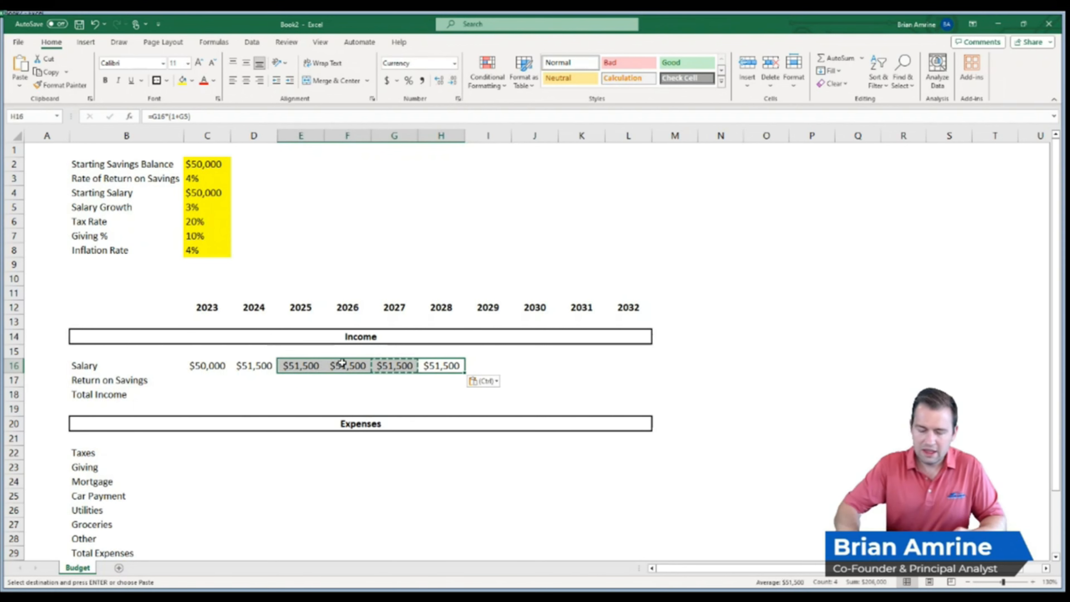
{"action": "key", "text": "Delete"}
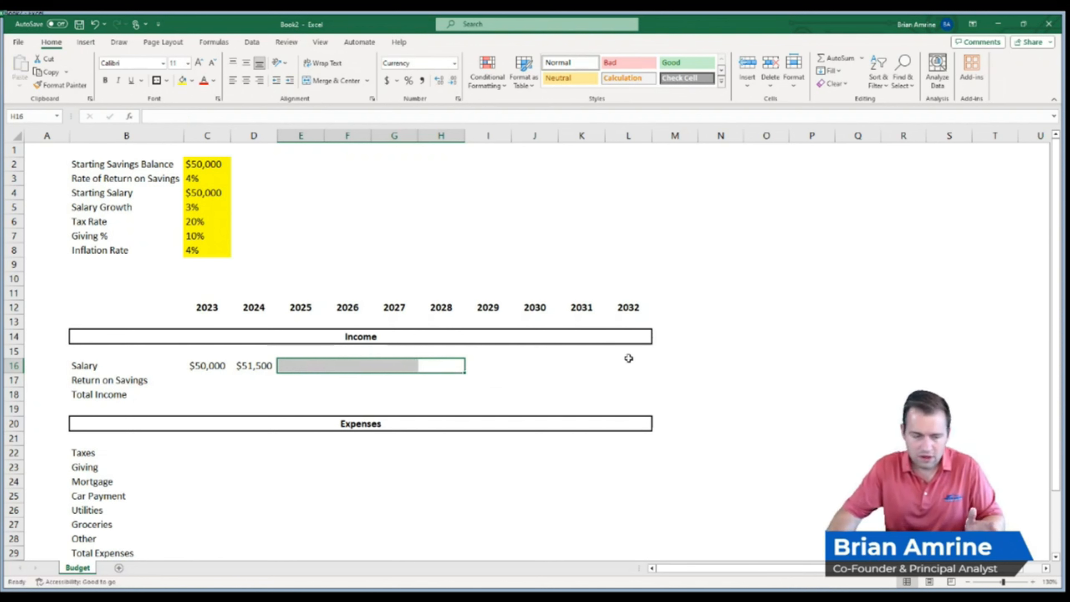
Fill the 2024 Salary formula from D16 across to L16 to cover 2025 through 2032.
{"action": "left_click", "coordinate": [258, 367]}
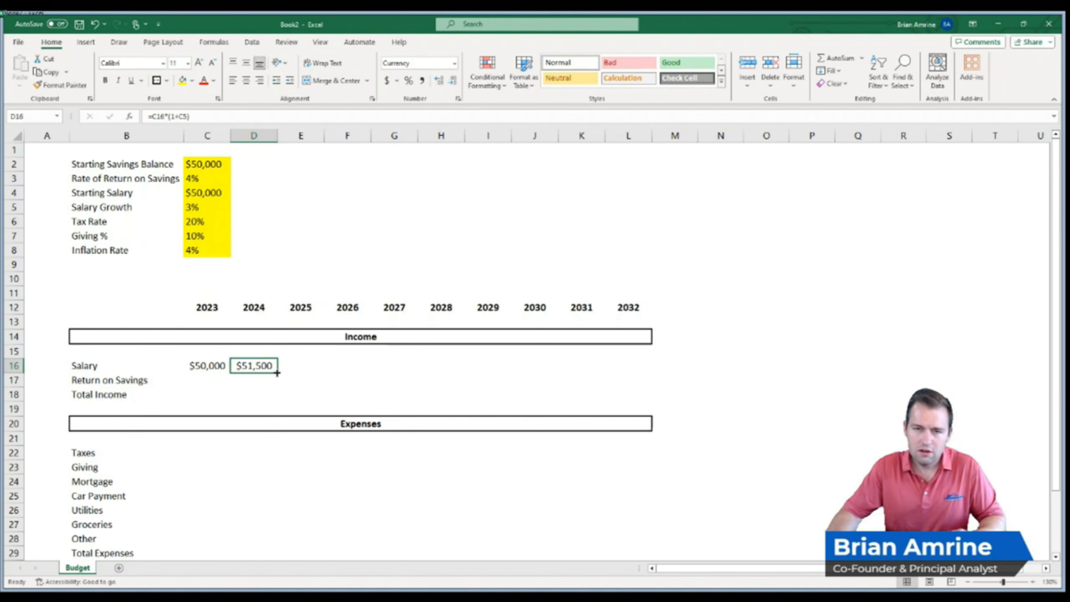
{"action": "left_click_drag", "start_coordinate": [277, 373], "coordinate": [647, 385]}
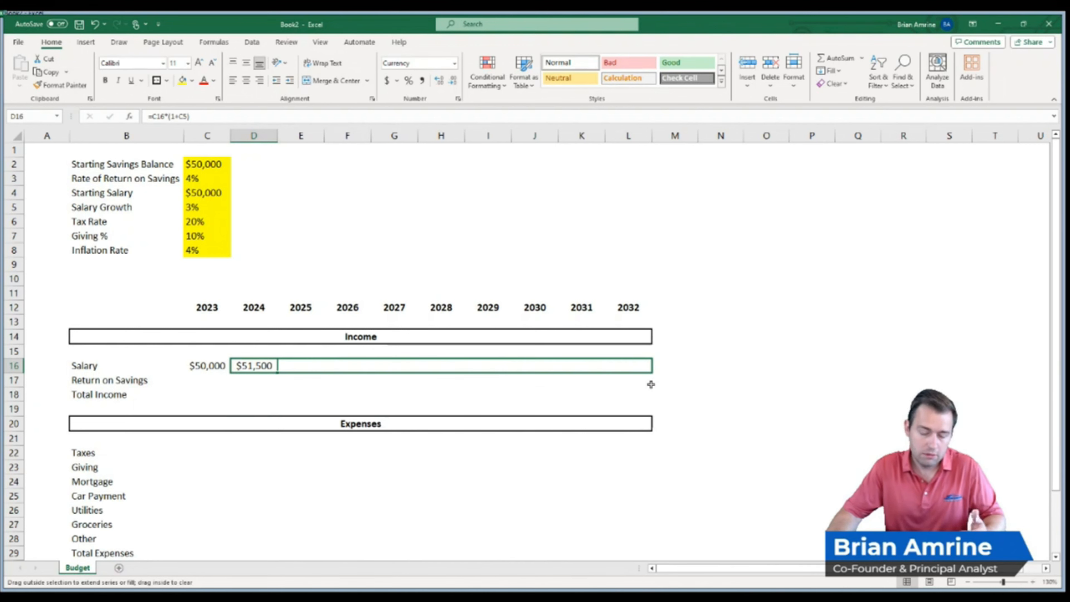
{"action": "left_click_drag", "start_coordinate": [651, 384], "coordinate": [649, 381]}
Compare the cell references in the filled Salary formulas for 2024, 2025 and 2032.
{"action": "left_click", "coordinate": [635, 363]}
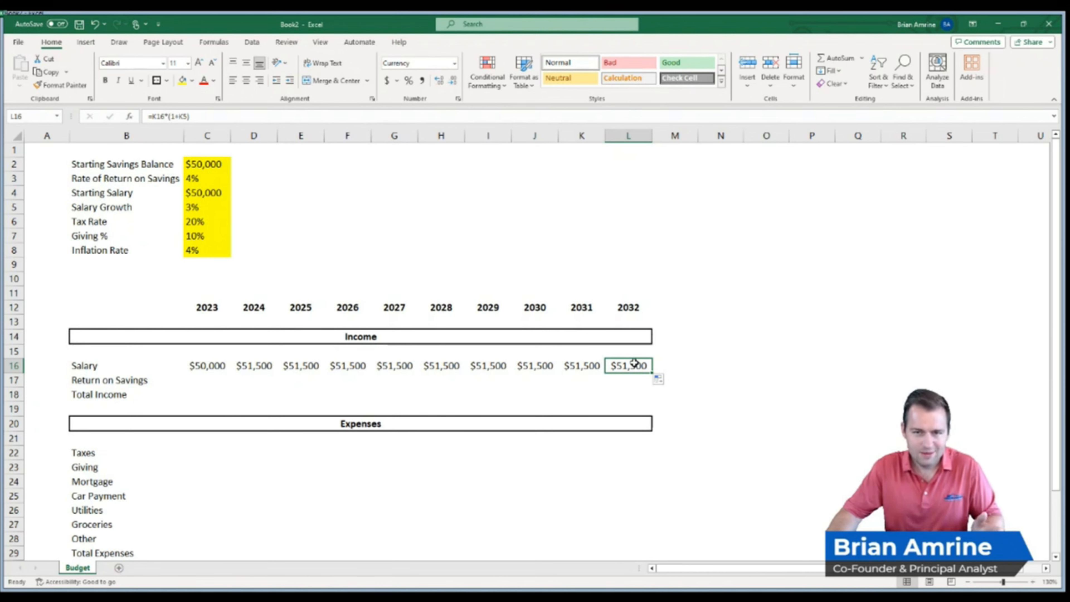
{"action": "left_click", "coordinate": [300, 366]}
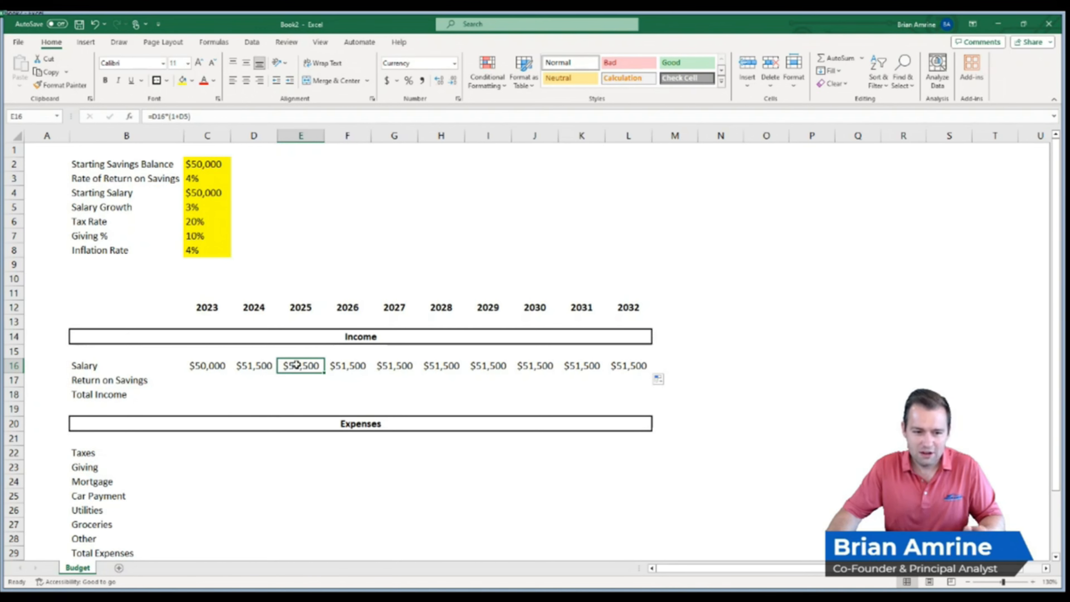
{"action": "left_click", "coordinate": [266, 369]}
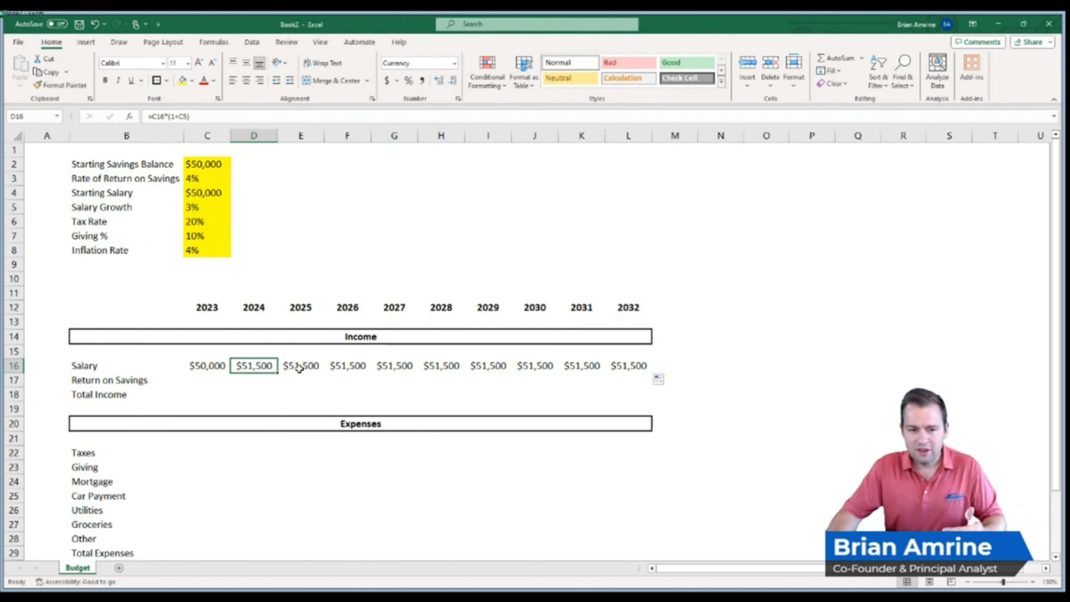
{"action": "double_click", "coordinate": [251, 366]}
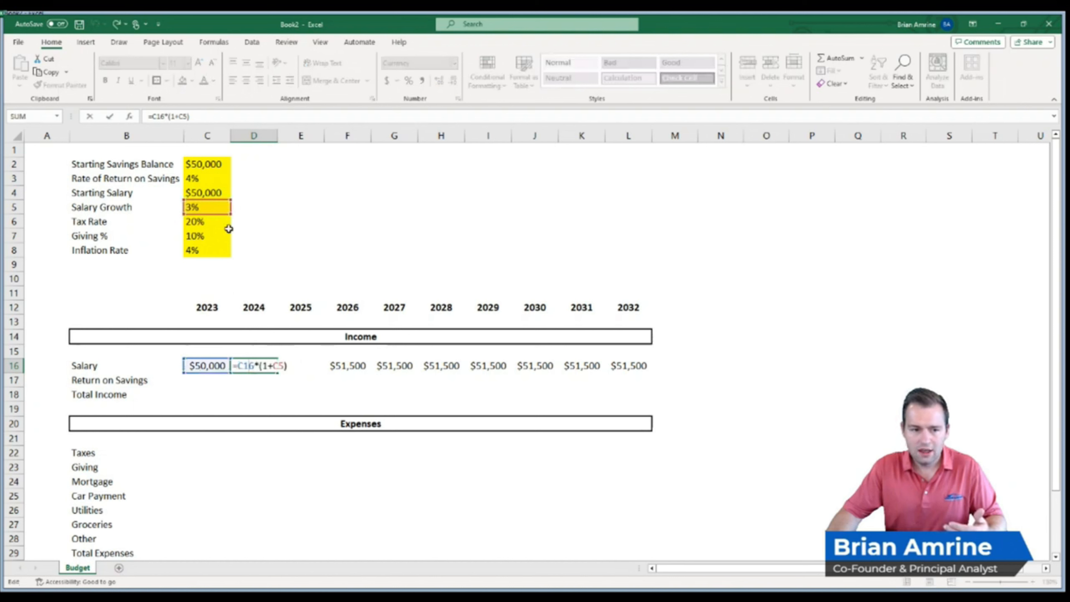
{"action": "left_click", "coordinate": [248, 366]}
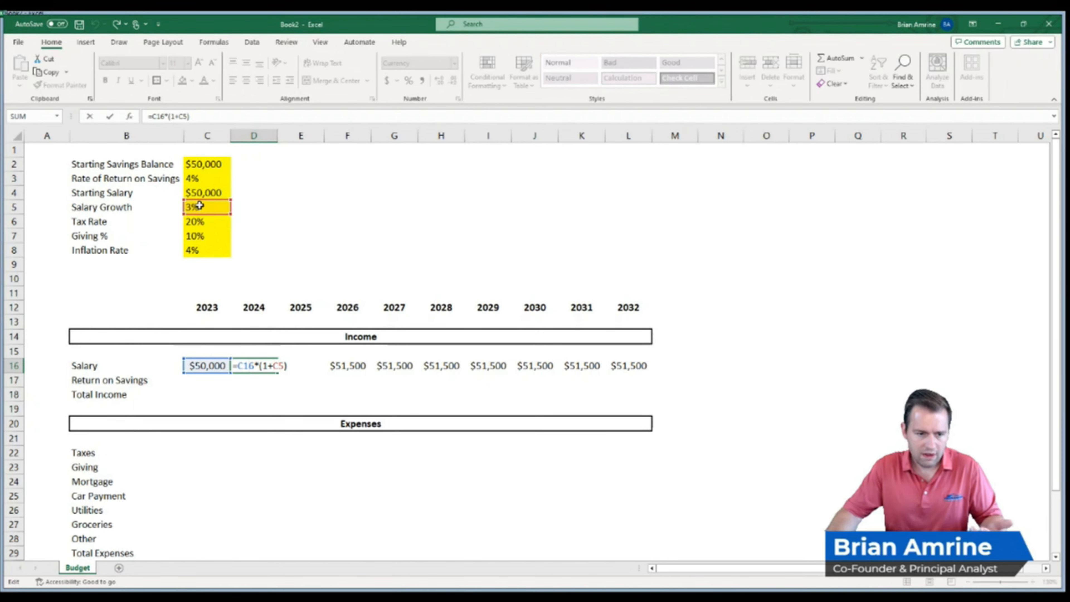
{"action": "key", "text": "Return"}
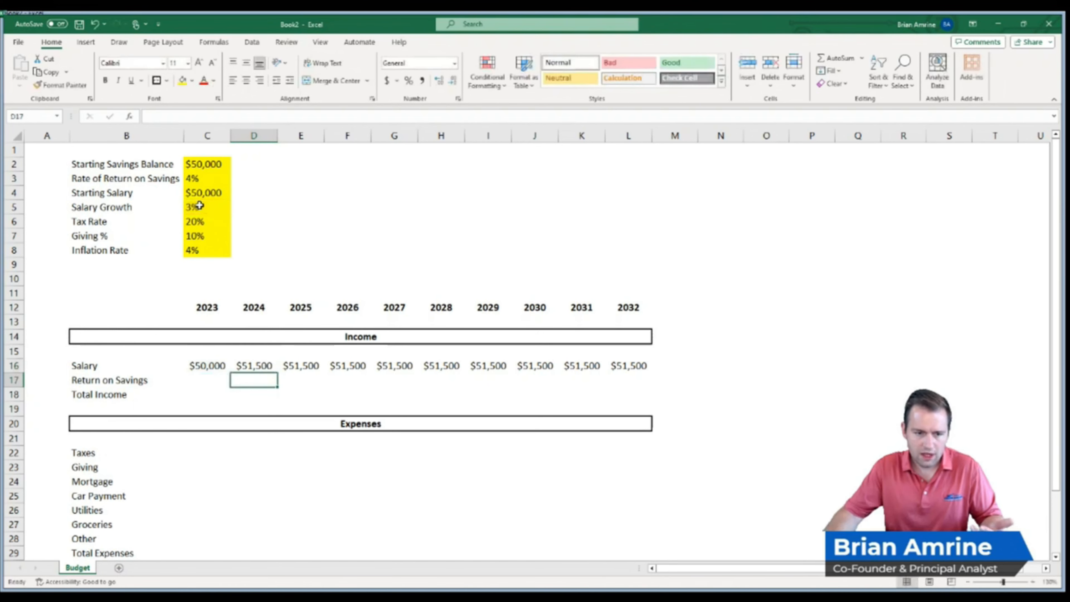
{"action": "double_click", "coordinate": [304, 365]}
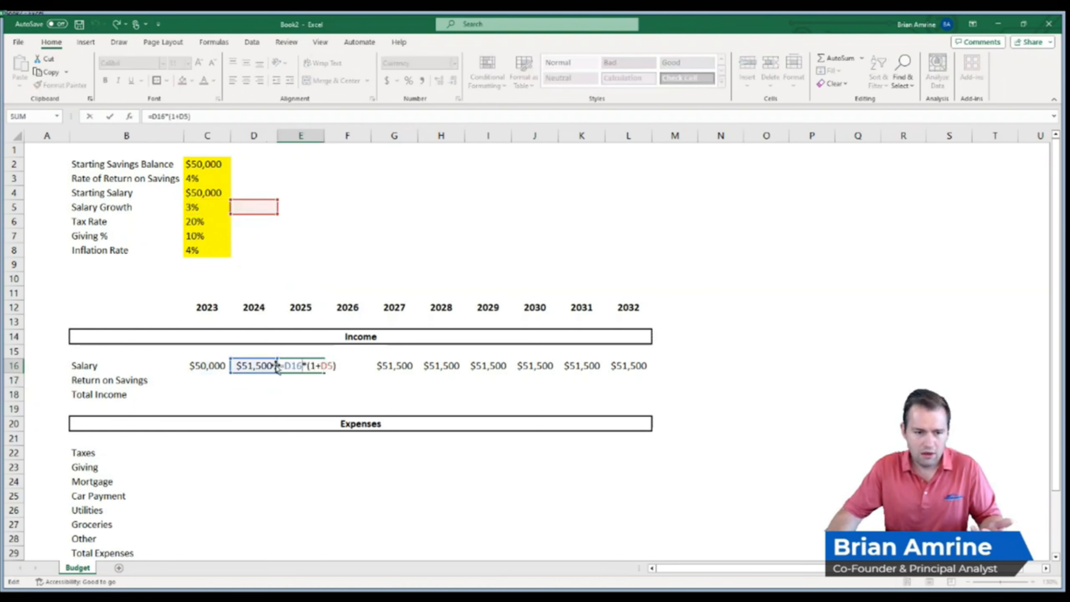
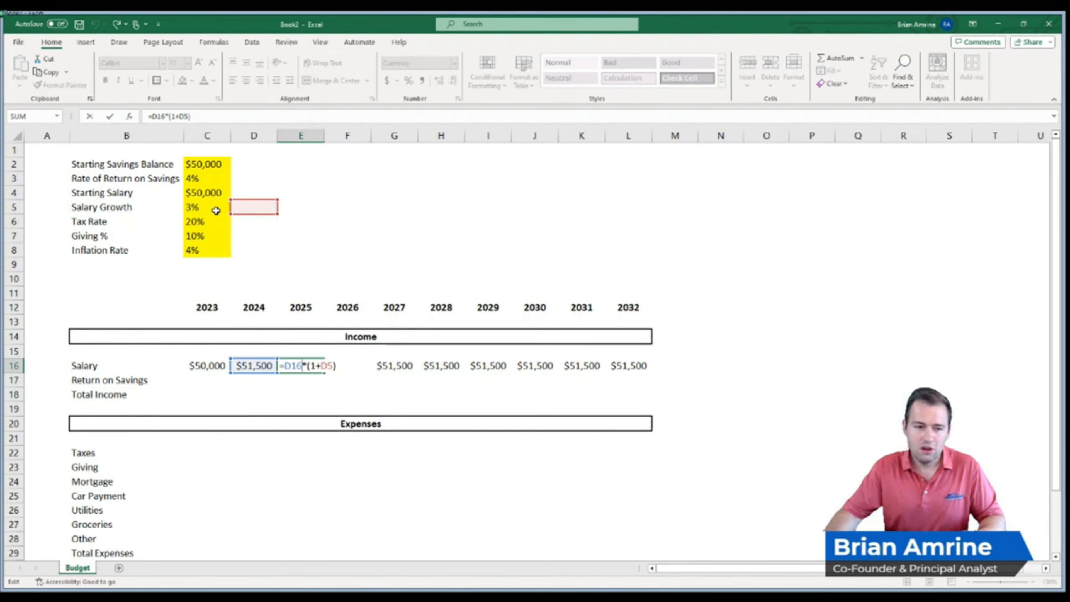
{"action": "key", "text": "Return"}
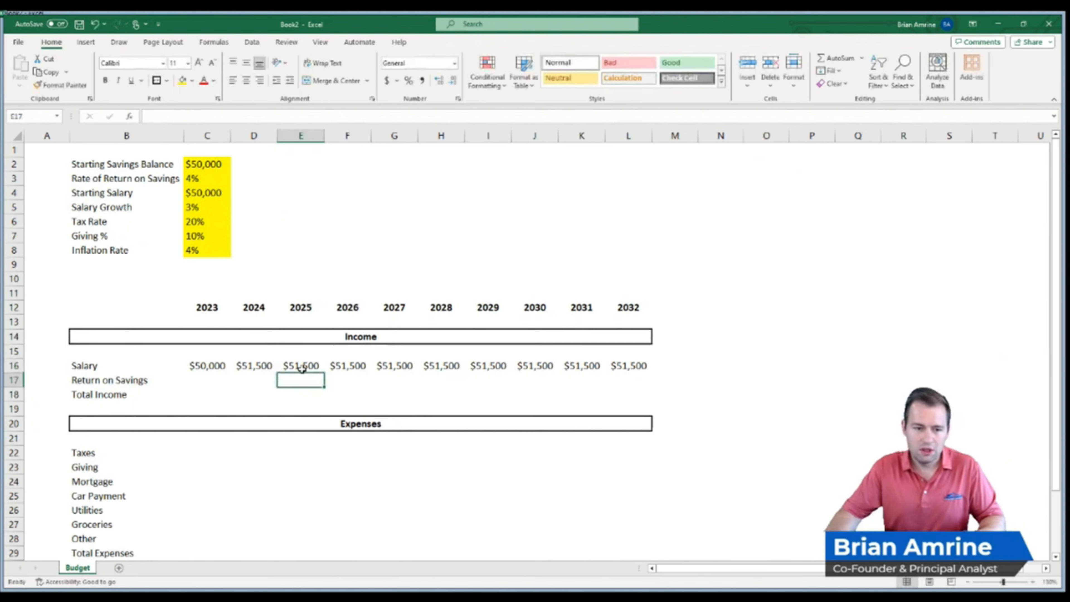
{"action": "left_click", "coordinate": [291, 366]}
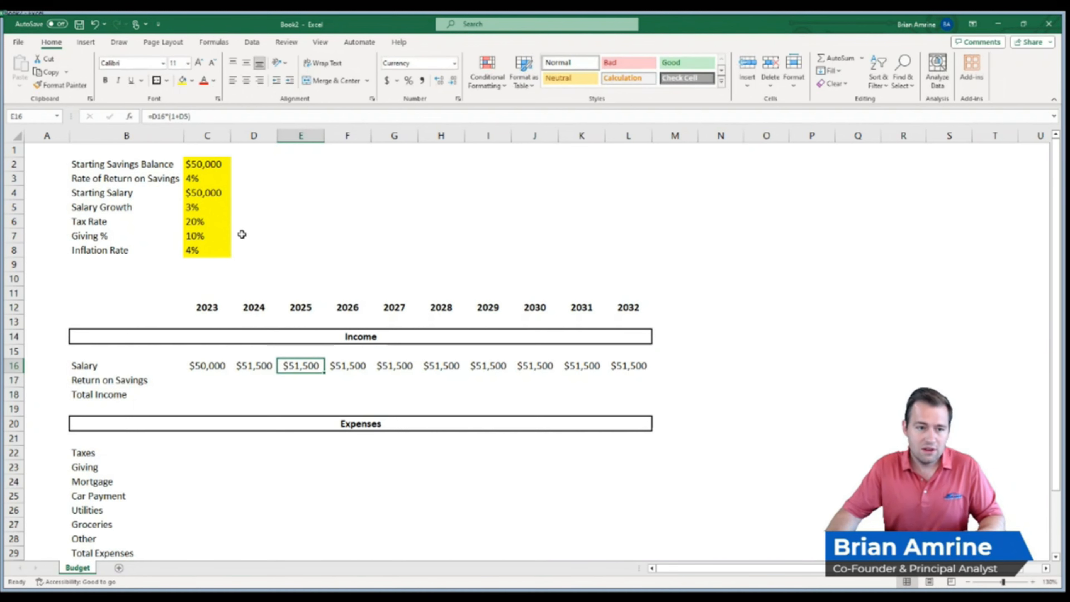
Enter test growth rates of 4%, 2%, 8% and 3% in D5 through G5 and inspect the 2025 Salary formula's references.
{"action": "left_click", "coordinate": [243, 204]}
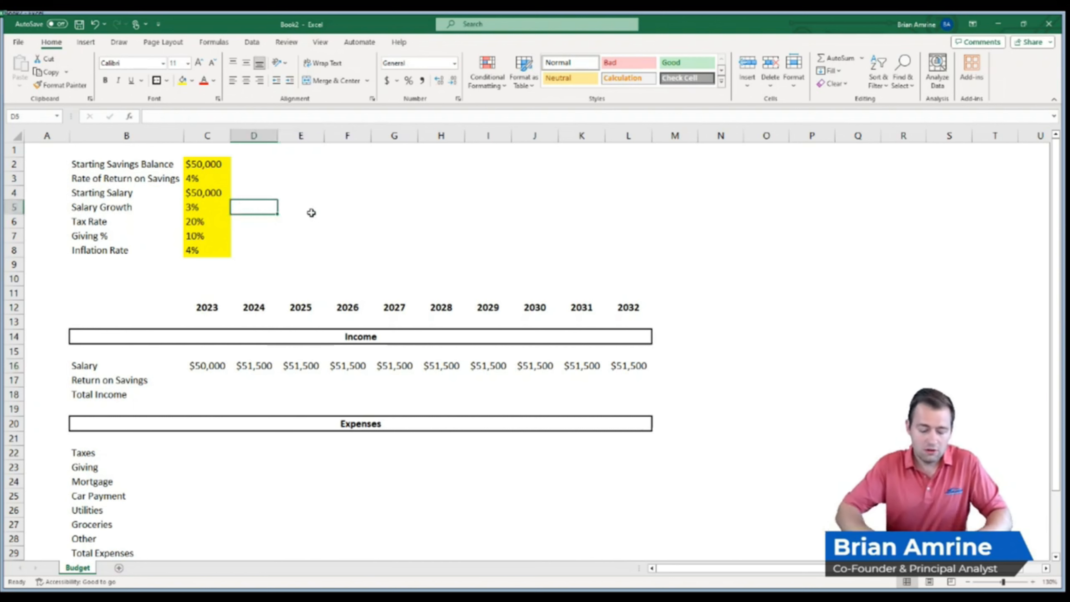
{"action": "type", "text": "4"}
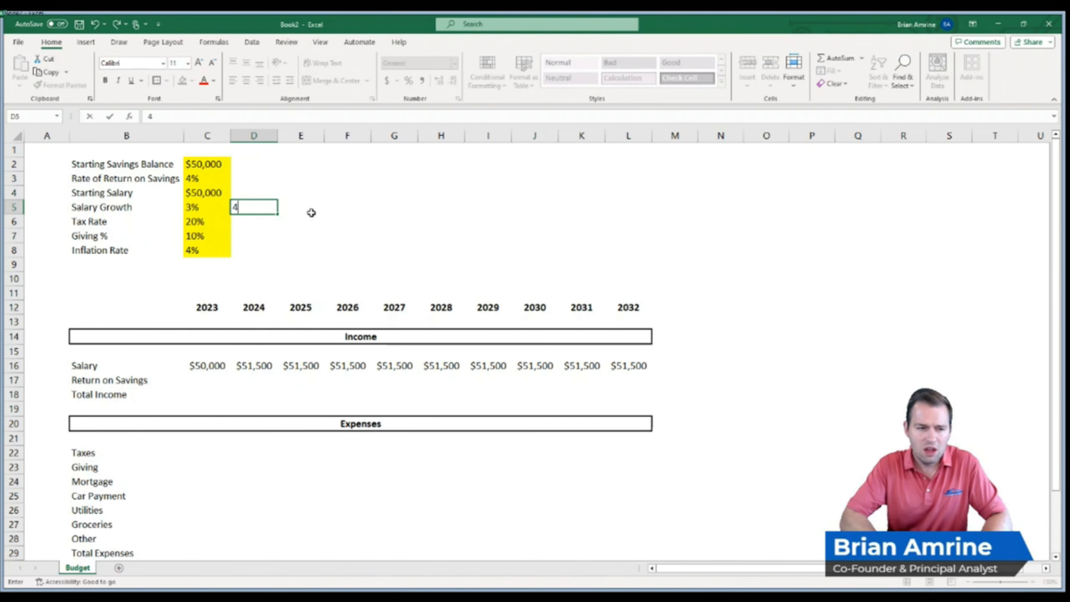
{"action": "type", "text": "%"}
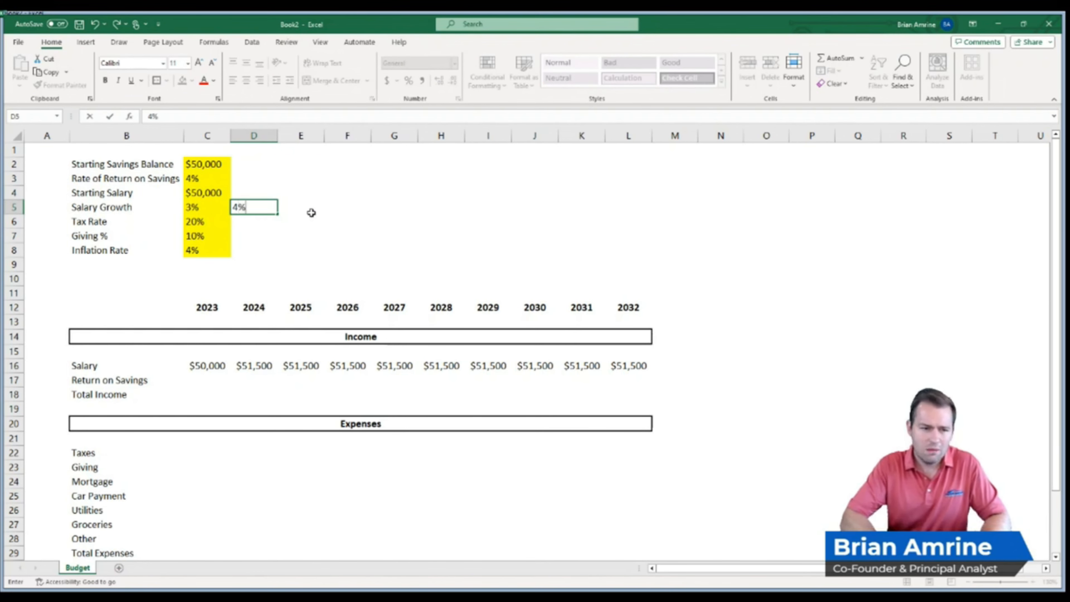
{"action": "left_click", "coordinate": [312, 213]}
{"action": "type", "text": "2%"}
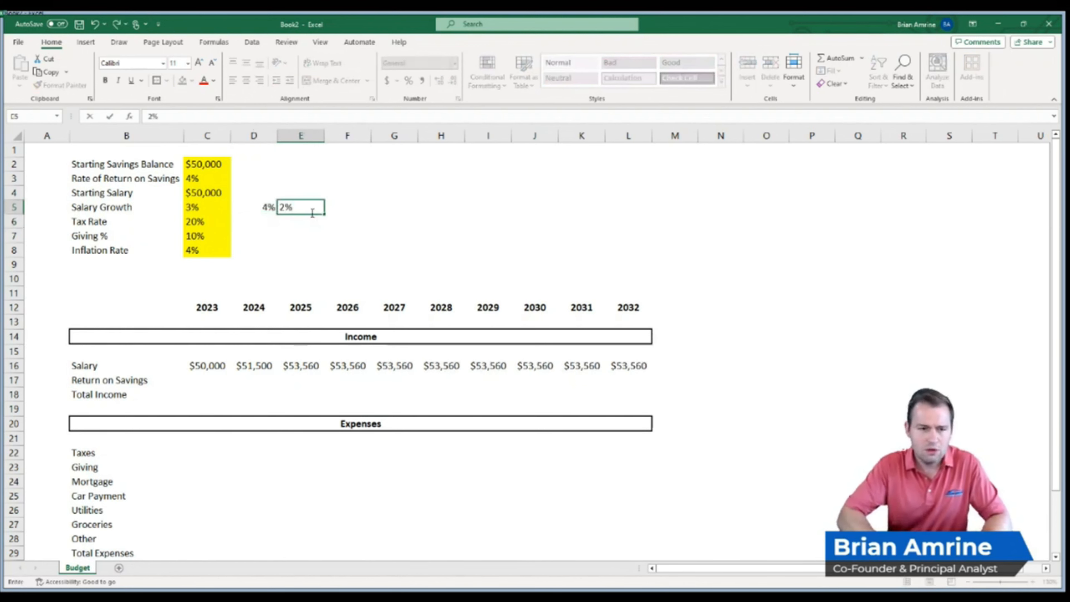
{"action": "key", "text": "Tab"}
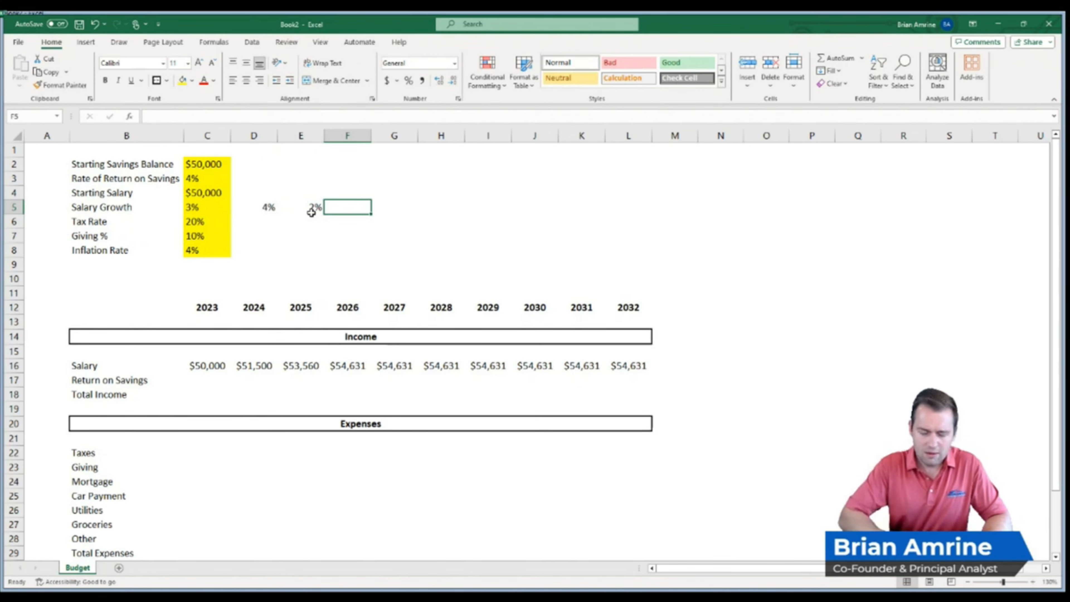
{"action": "type", "text": "8%"}
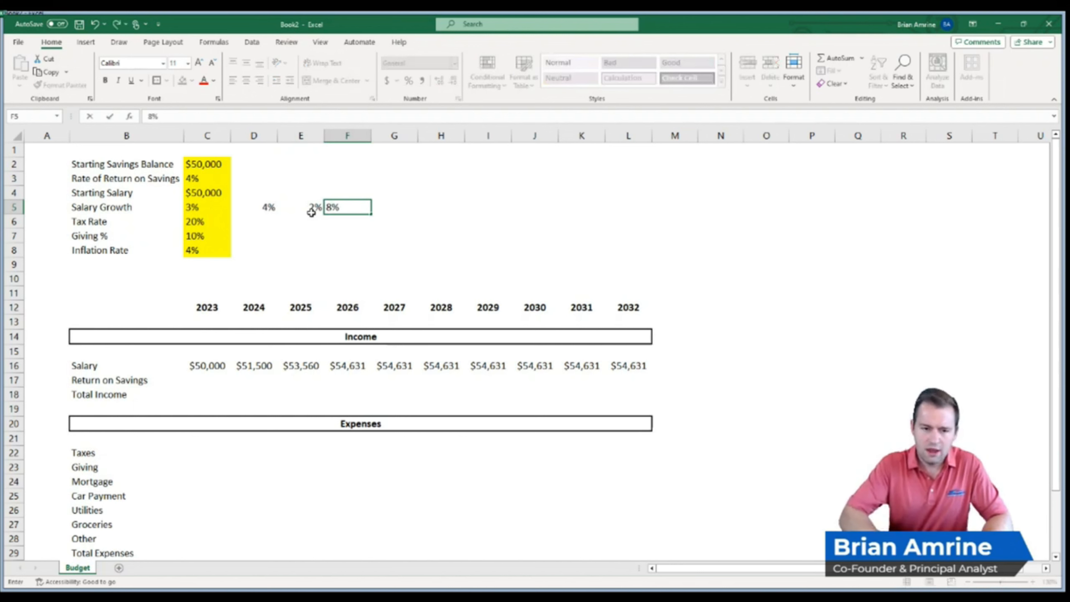
{"action": "key", "text": "Return"}
{"action": "key", "text": "Up"}
{"action": "key", "text": "Right"}
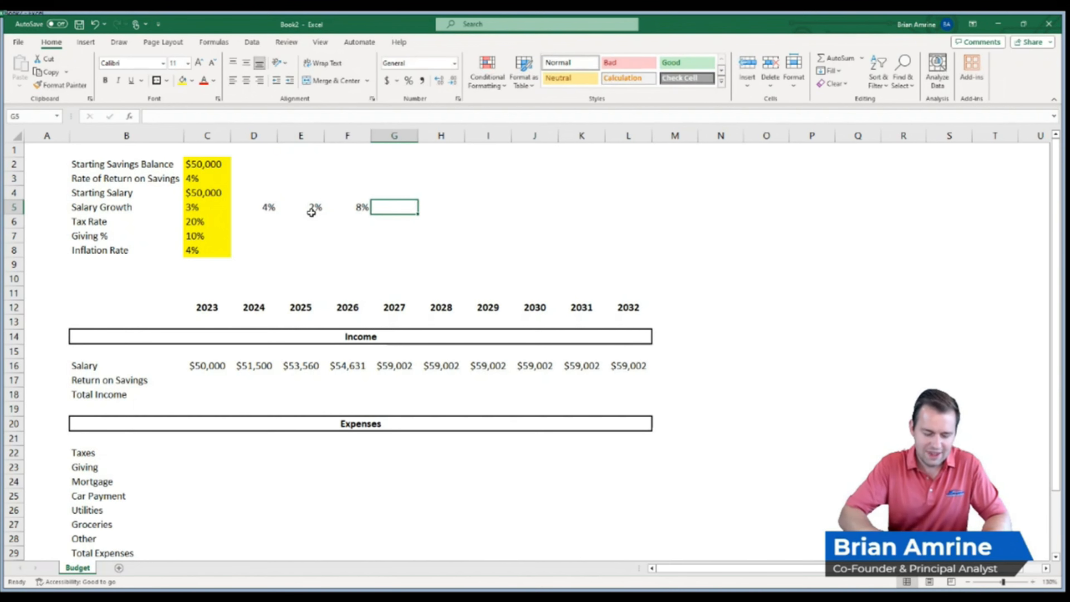
{"action": "type", "text": "3%"}
{"action": "key", "text": "Return"}
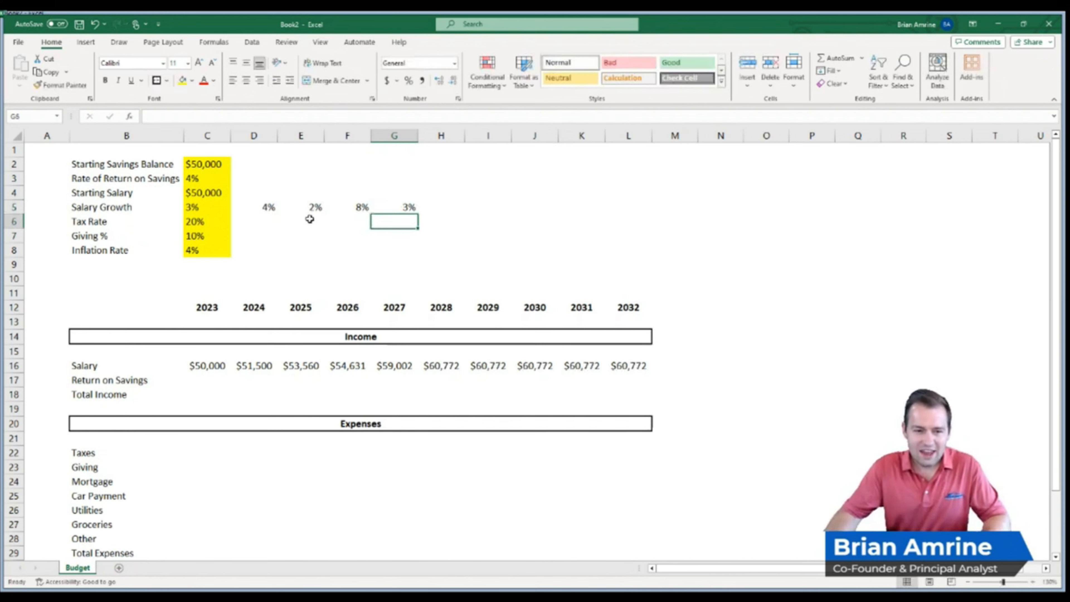
{"action": "double_click", "coordinate": [303, 366]}
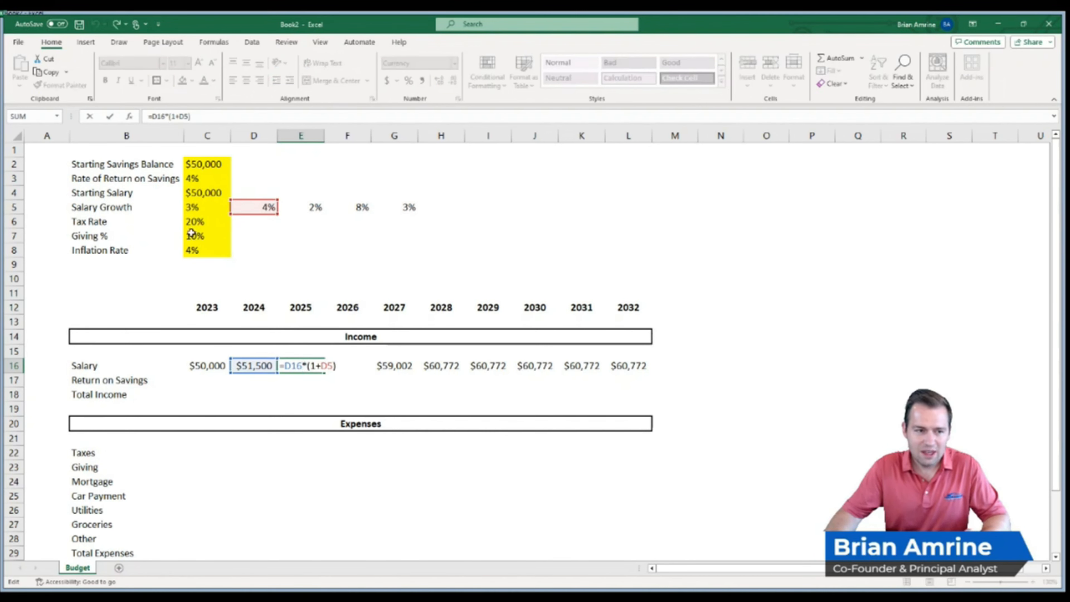
{"action": "key", "text": "Return"}
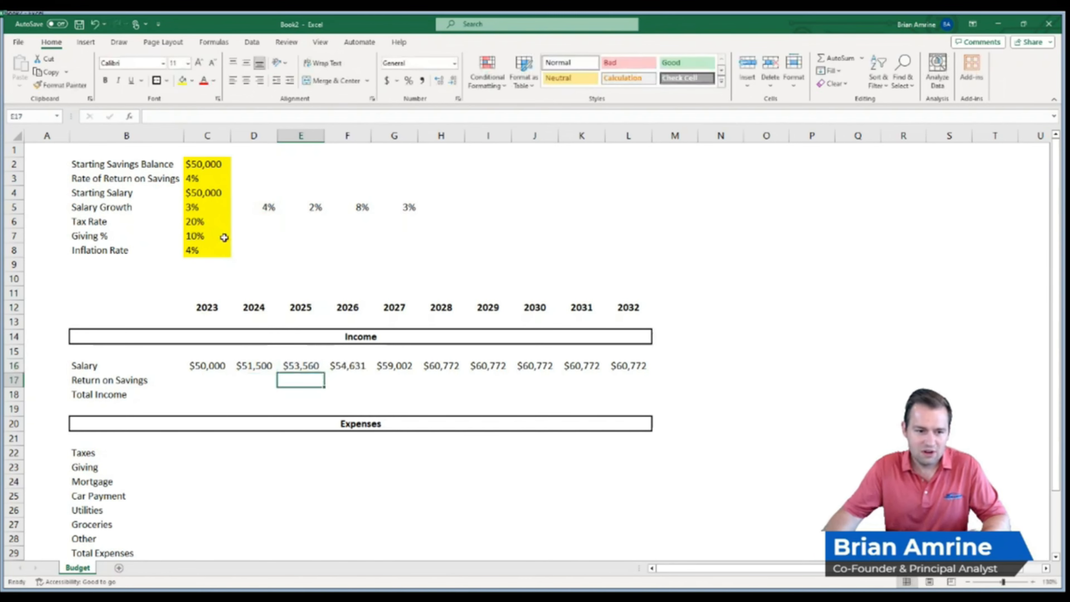
Clear the test growth rates from D5 through G5 and the filled Salary formulas from E16 through L16.
{"action": "left_click", "coordinate": [406, 206]}
{"action": "left_click_drag", "start_coordinate": [406, 206], "coordinate": [268, 207]}
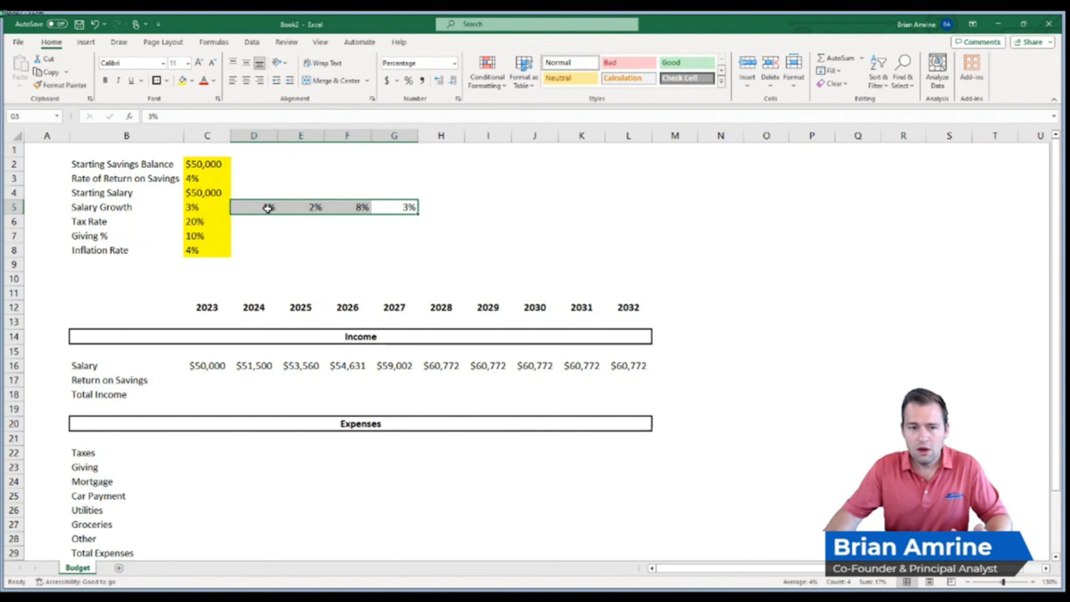
{"action": "key", "text": "Delete"}
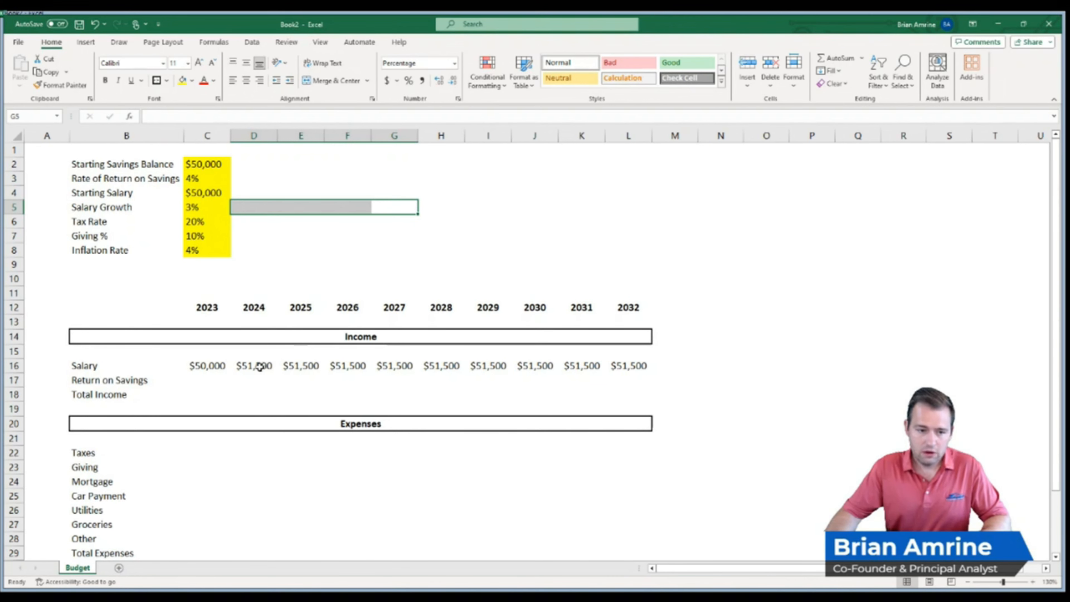
{"action": "left_click_drag", "start_coordinate": [283, 367], "coordinate": [625, 365]}
{"action": "key", "text": "Delete"}
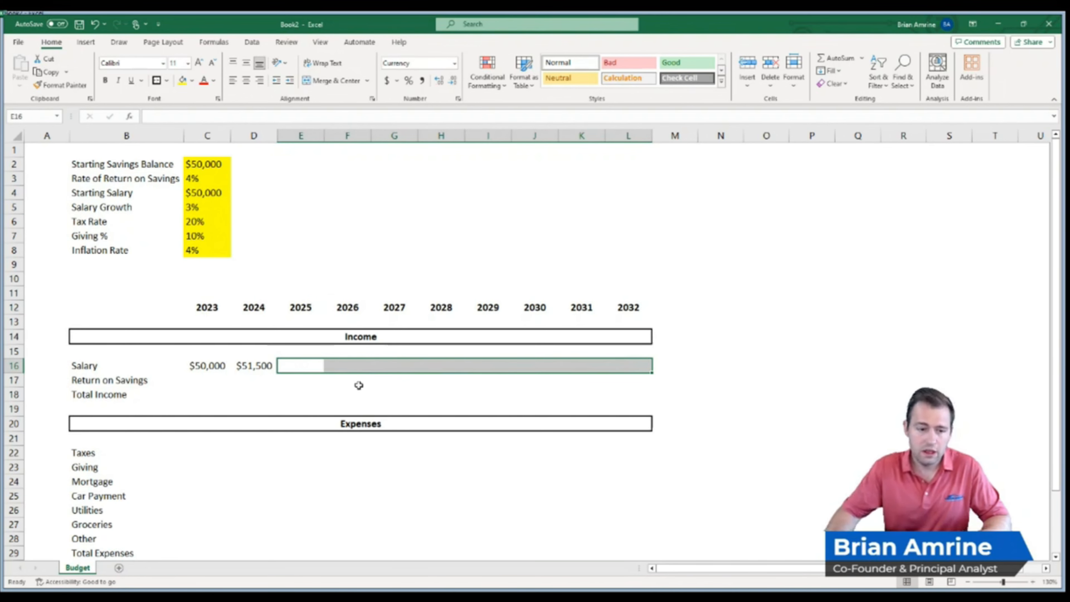
Lock the Salary Growth column reference in the 2024 Salary formula so D16 reads =C16*(1+$C5).
{"action": "double_click", "coordinate": [259, 365]}
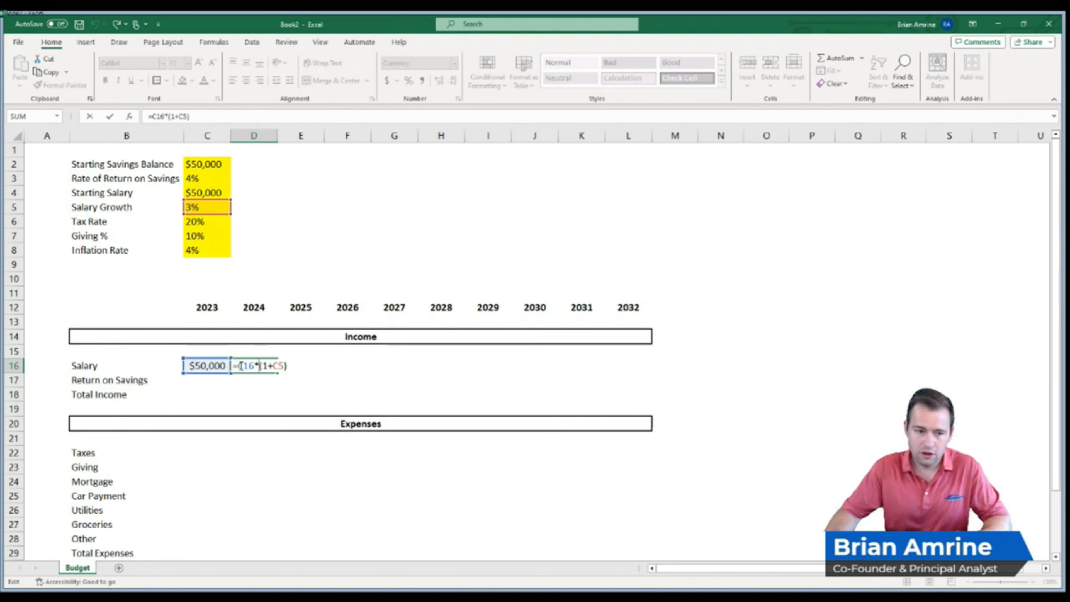
{"action": "left_click_drag", "start_coordinate": [238, 365], "coordinate": [254, 366]}
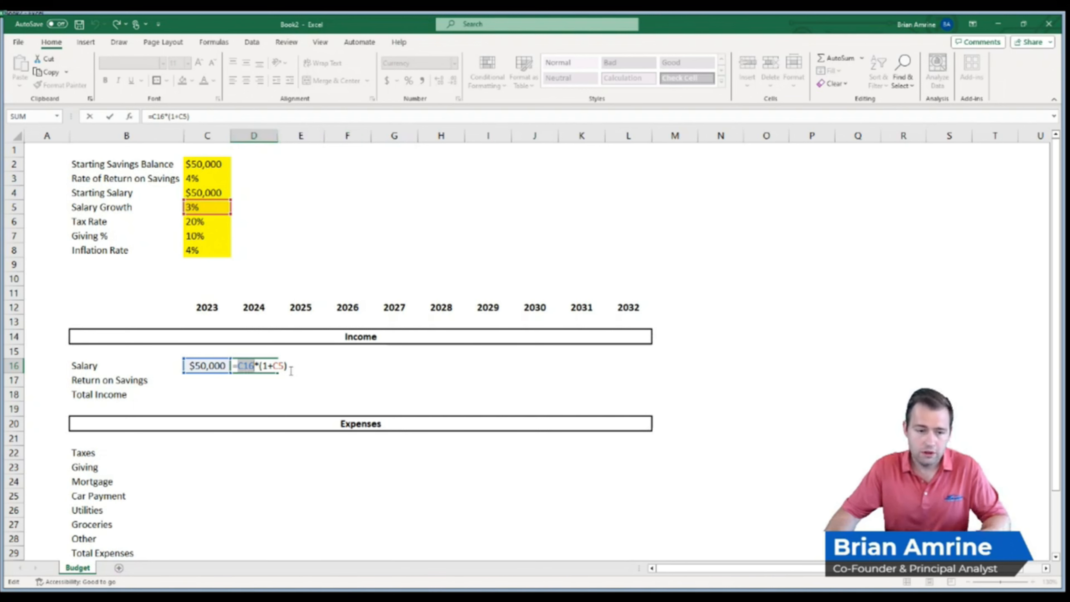
{"action": "left_click", "coordinate": [275, 367]}
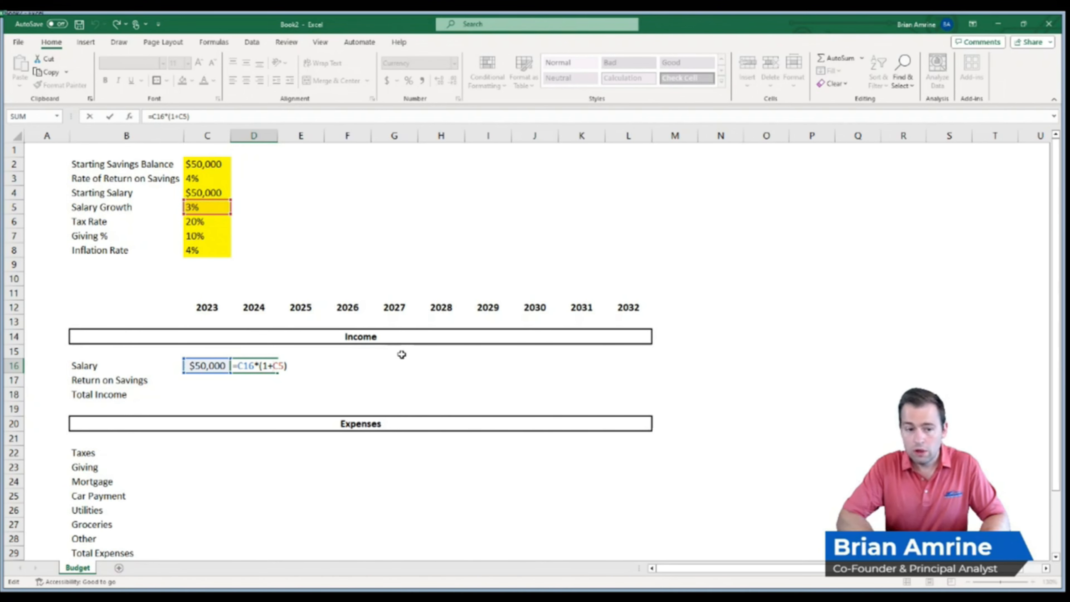
{"action": "type", "text": "$"}
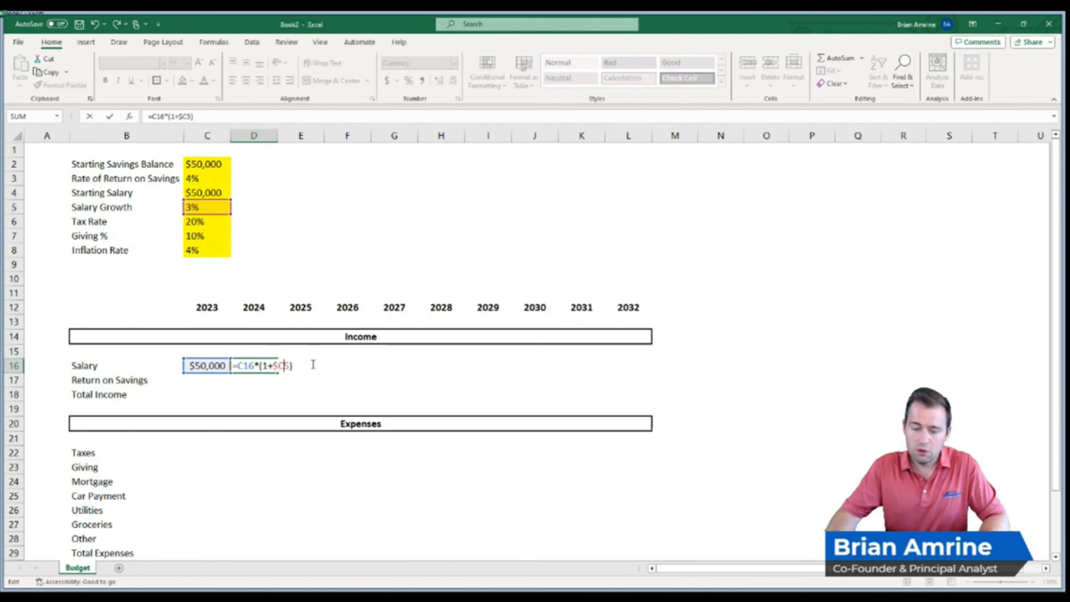
{"action": "key", "text": "Right"}
{"action": "type", "text": "$"}
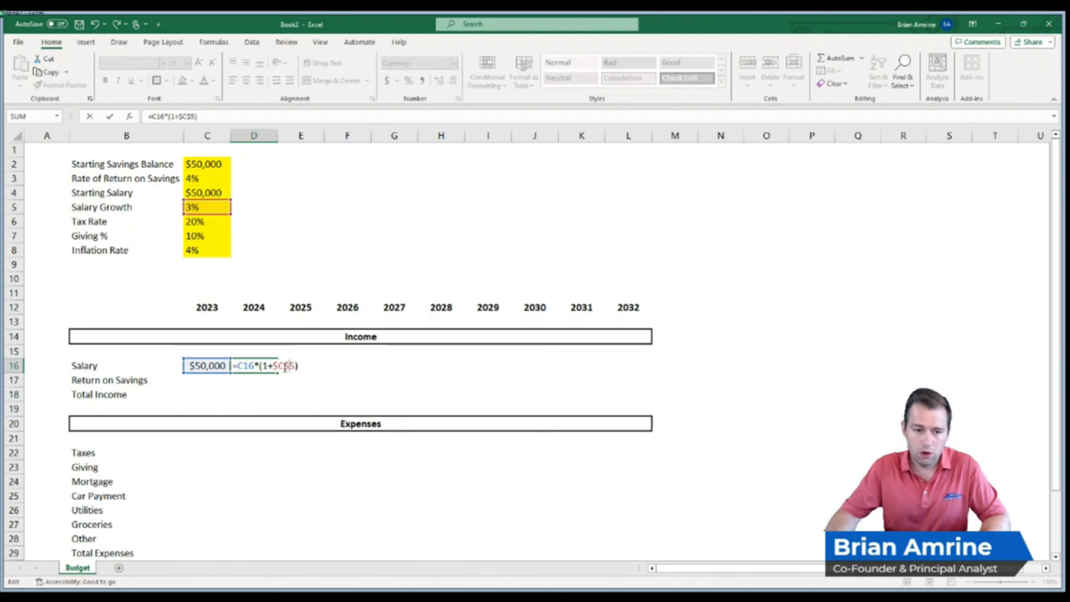
{"action": "key", "text": "BackSpace"}
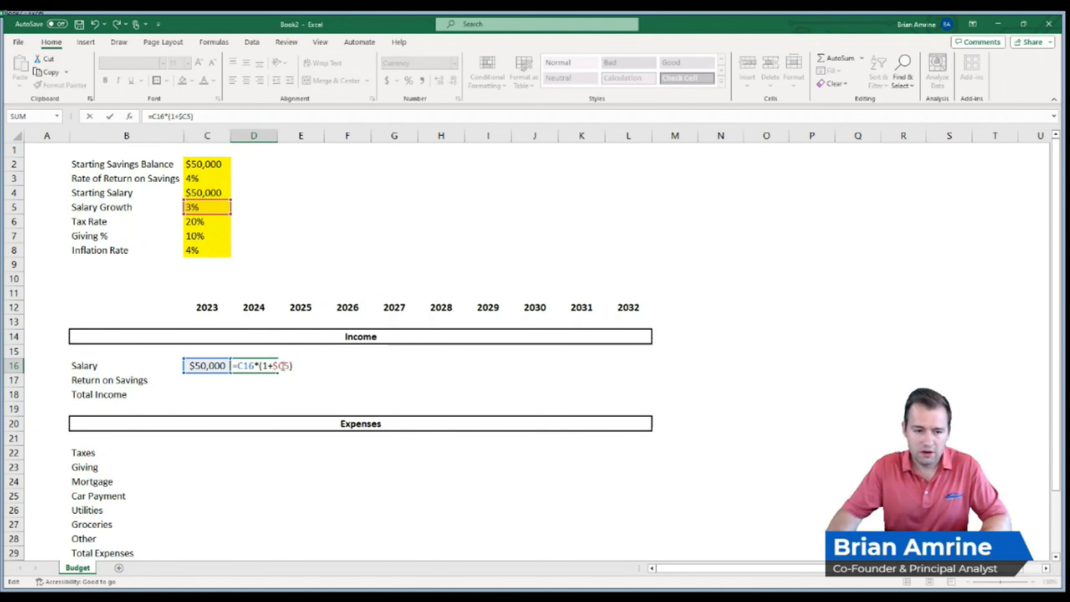
{"action": "key", "text": "Return"}
Fill the column-anchored Salary formula from D16 across to L16 for 2025 through 2032.
{"action": "left_click", "coordinate": [268, 366]}
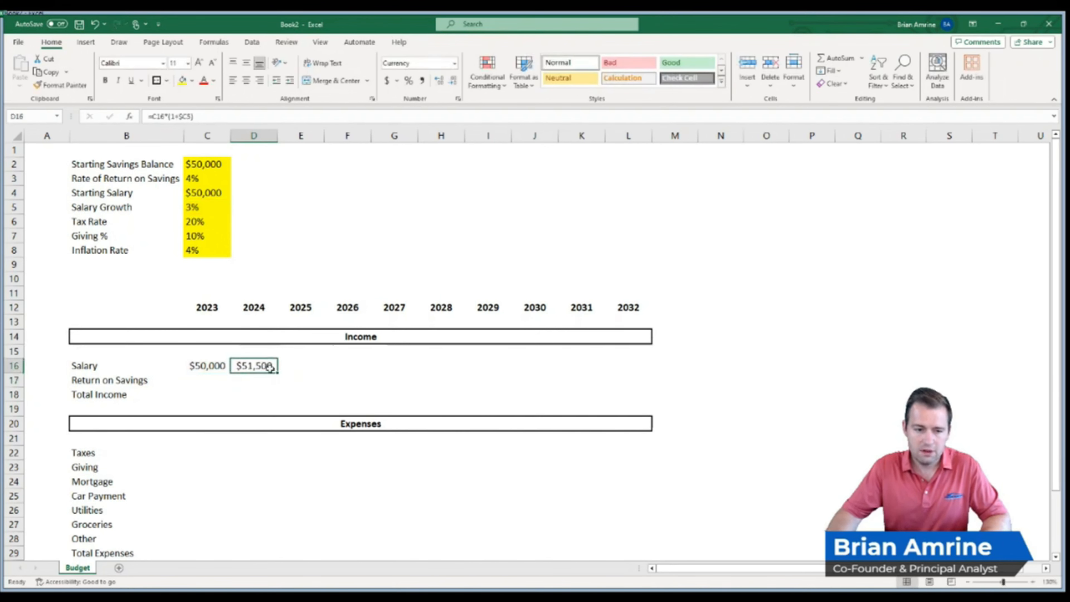
{"action": "left_click_drag", "start_coordinate": [277, 373], "coordinate": [655, 372]}
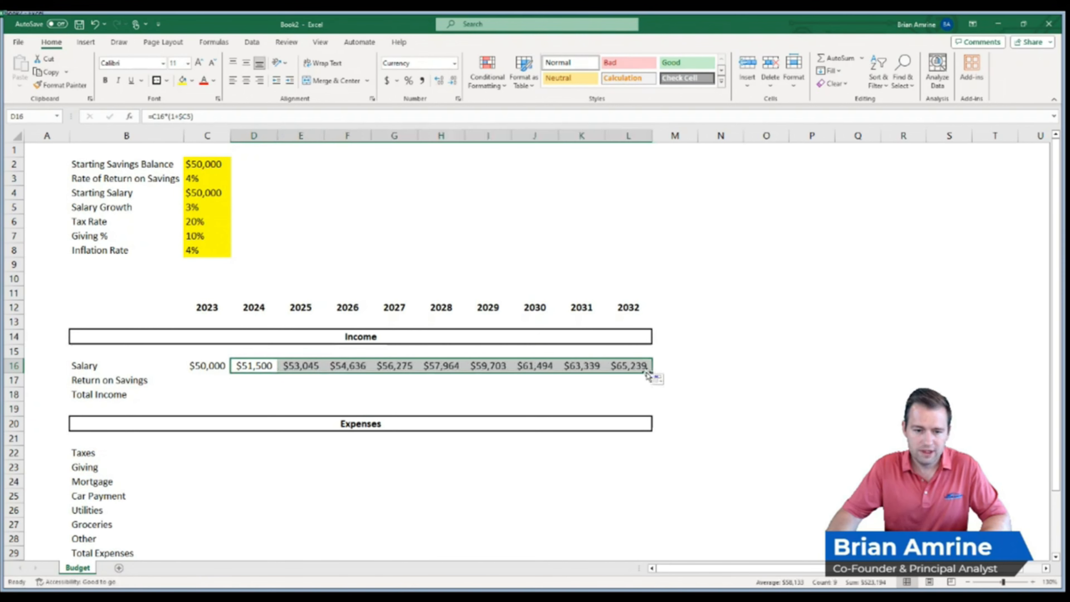
{"action": "left_click", "coordinate": [349, 380]}
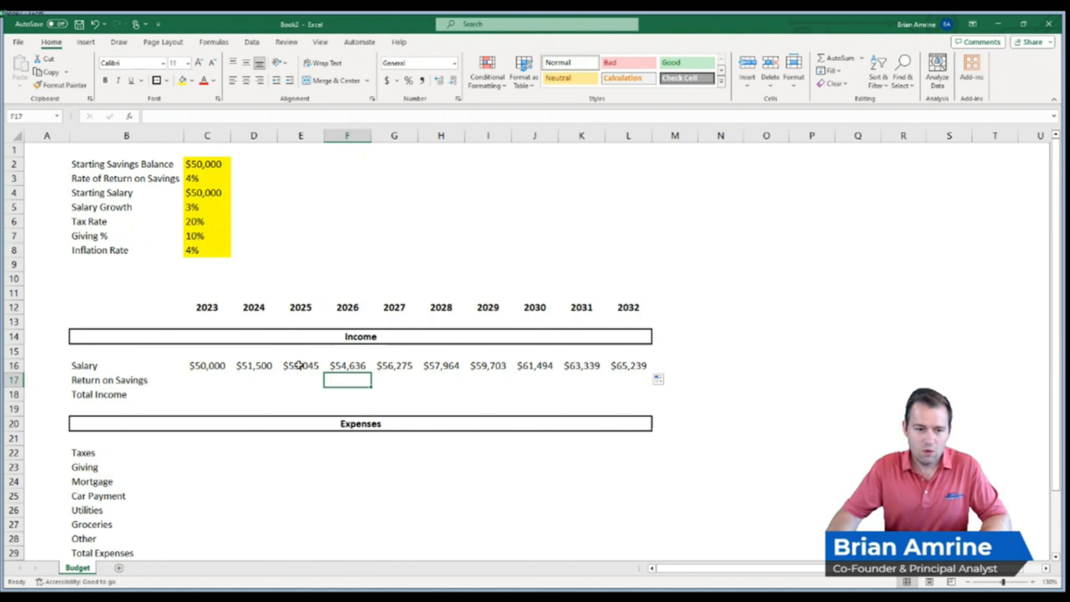
Inspect the cell references in the 2028 and 2030 Salary formulas, H16 and J16.
{"action": "left_click", "coordinate": [446, 367]}
{"action": "double_click", "coordinate": [445, 366]}
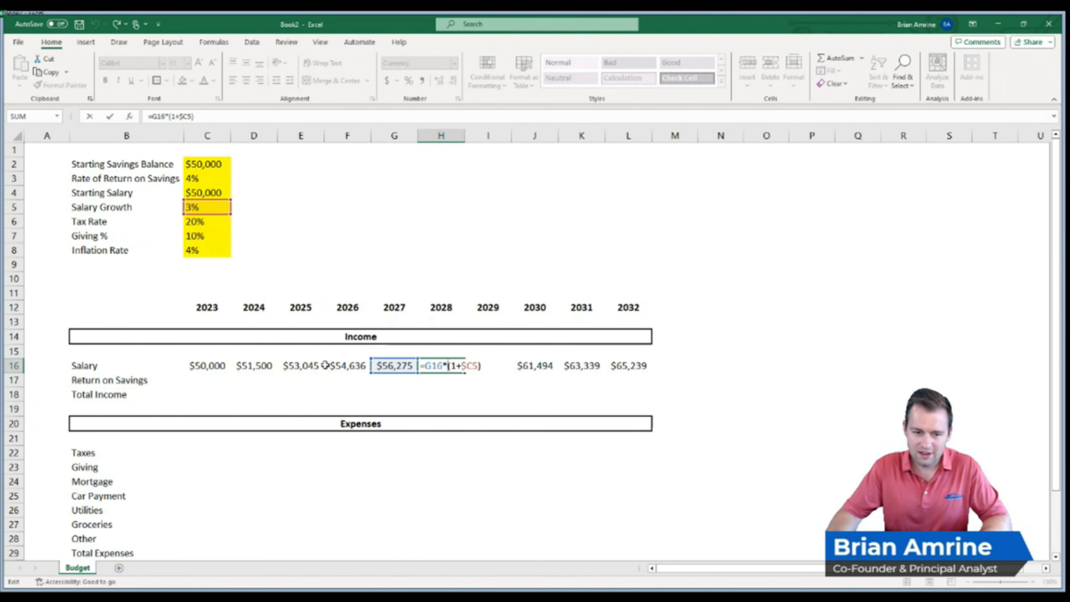
{"action": "key", "text": "Return"}
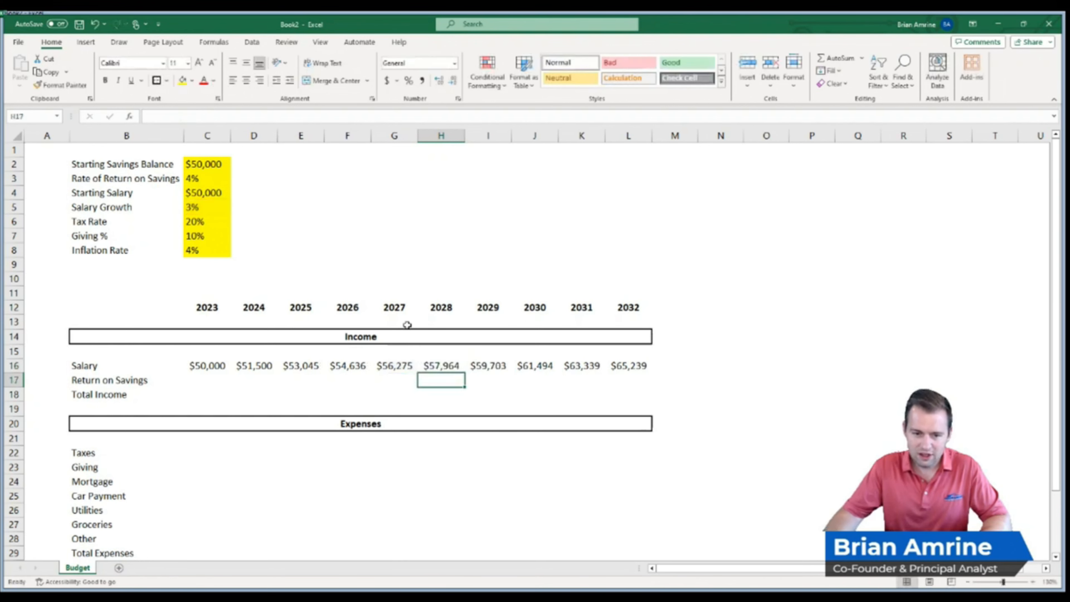
{"action": "double_click", "coordinate": [546, 367]}
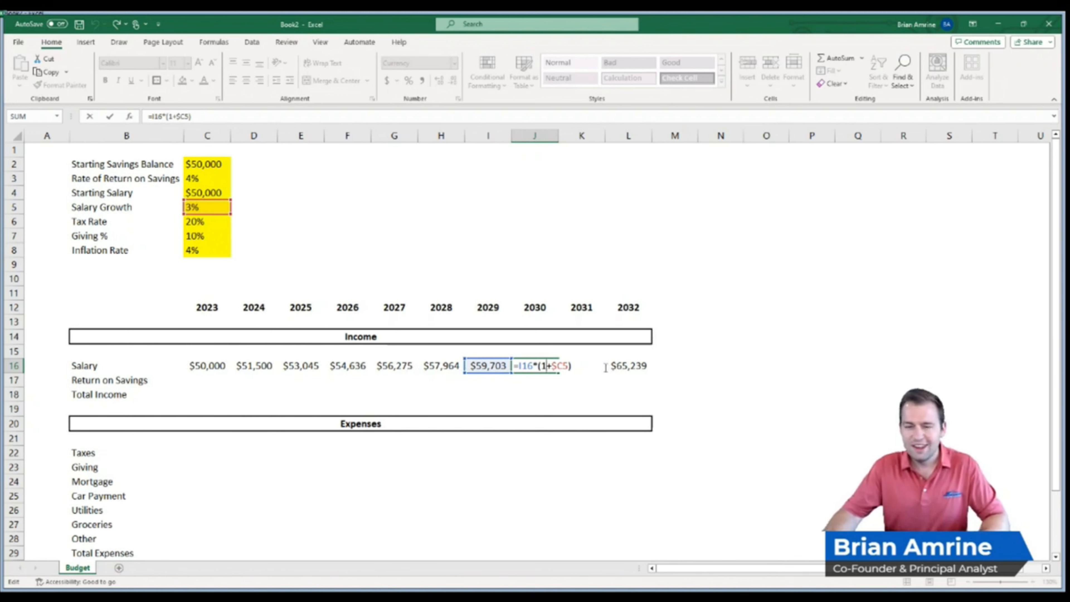
{"action": "key", "text": "Return"}
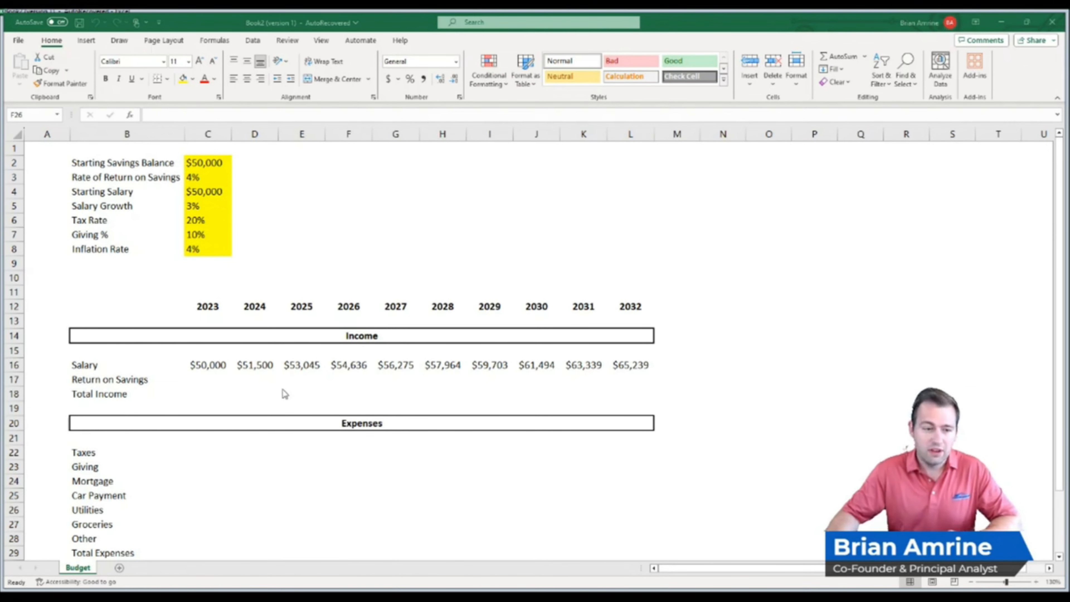
Calculate the 2023 Return on Savings in C17 with =C2*C3, Starting Savings Balance times Rate of Return on Savings.
{"action": "left_click", "coordinate": [203, 380]}
{"action": "type", "text": "="}
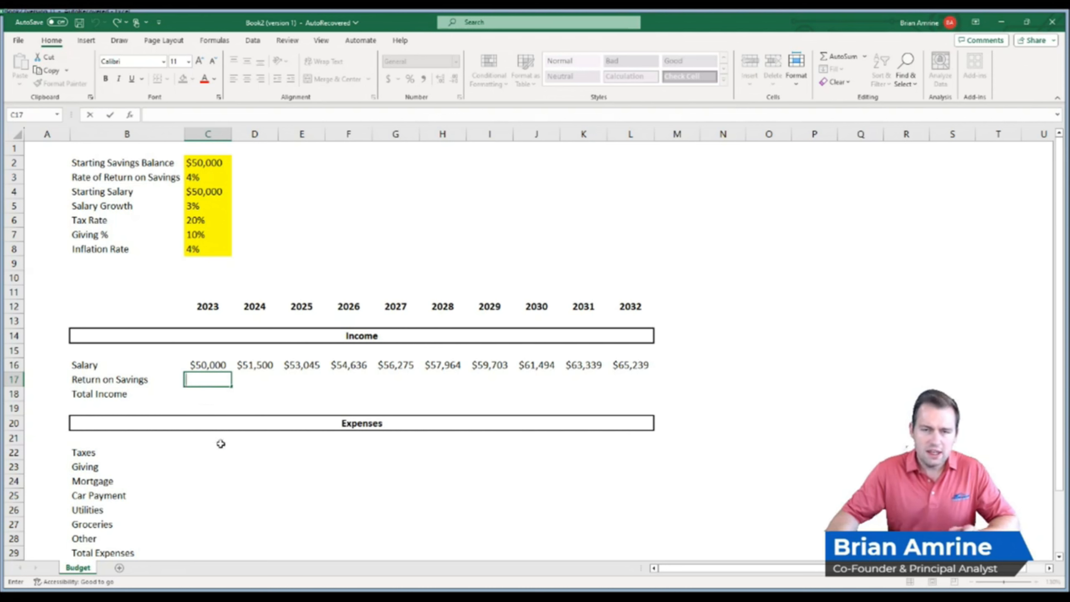
{"action": "scroll", "coordinate": [220, 444], "scroll_direction": "down", "scroll_amount": 2}
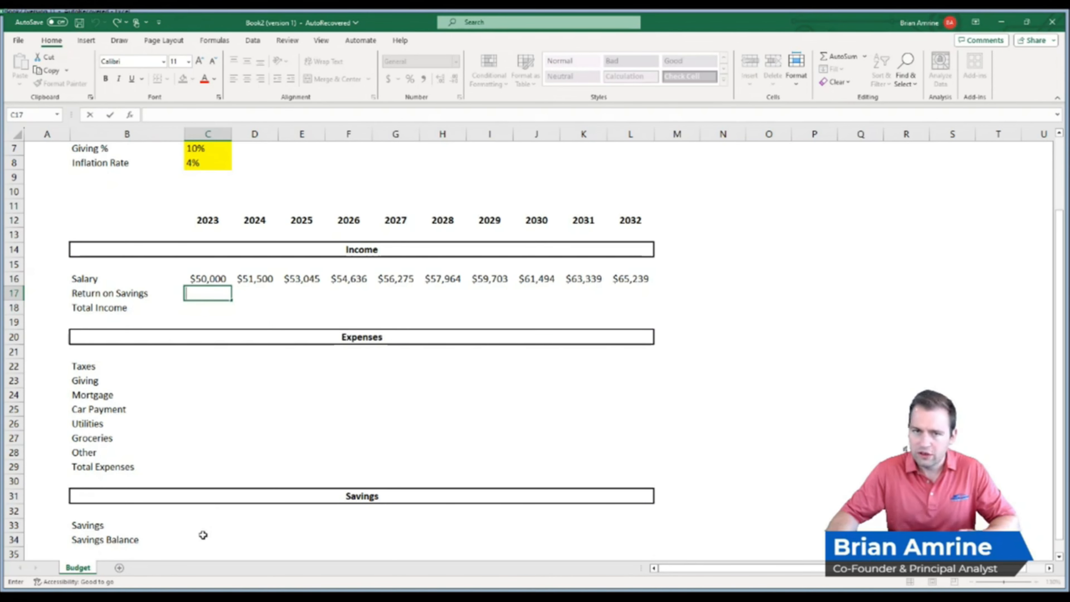
{"action": "scroll", "coordinate": [198, 534], "scroll_direction": "up", "scroll_amount": 2}
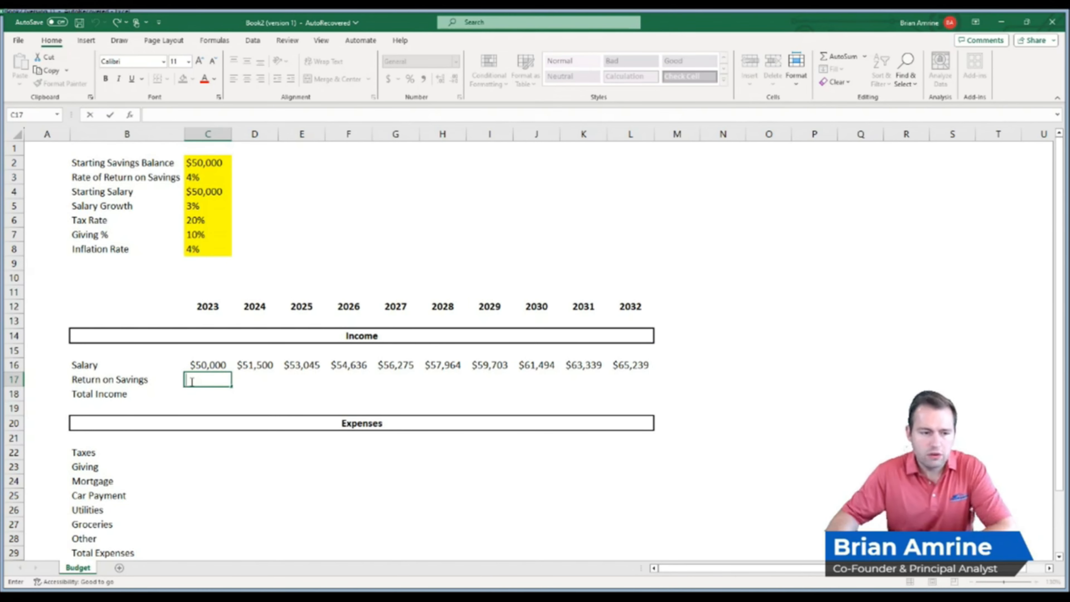
{"action": "type", "text": "="}
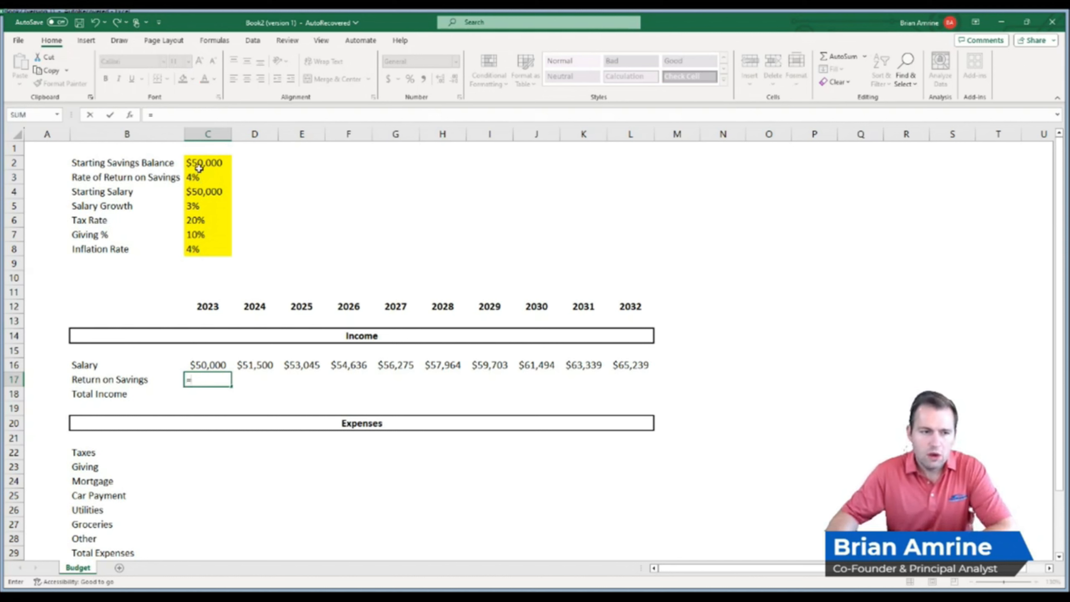
{"action": "left_click", "coordinate": [197, 164]}
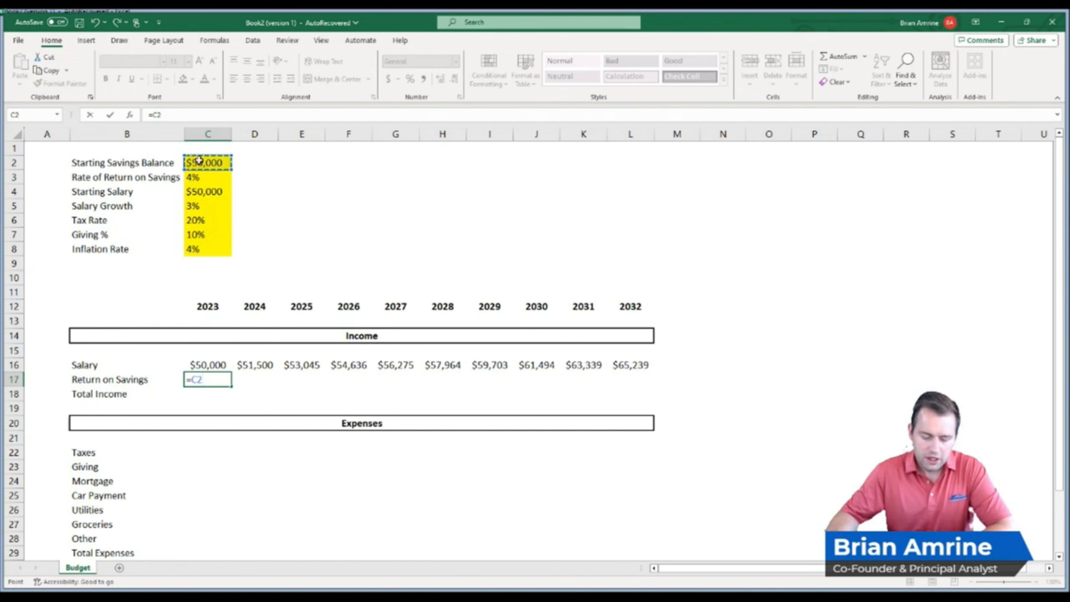
{"action": "type", "text": "*"}
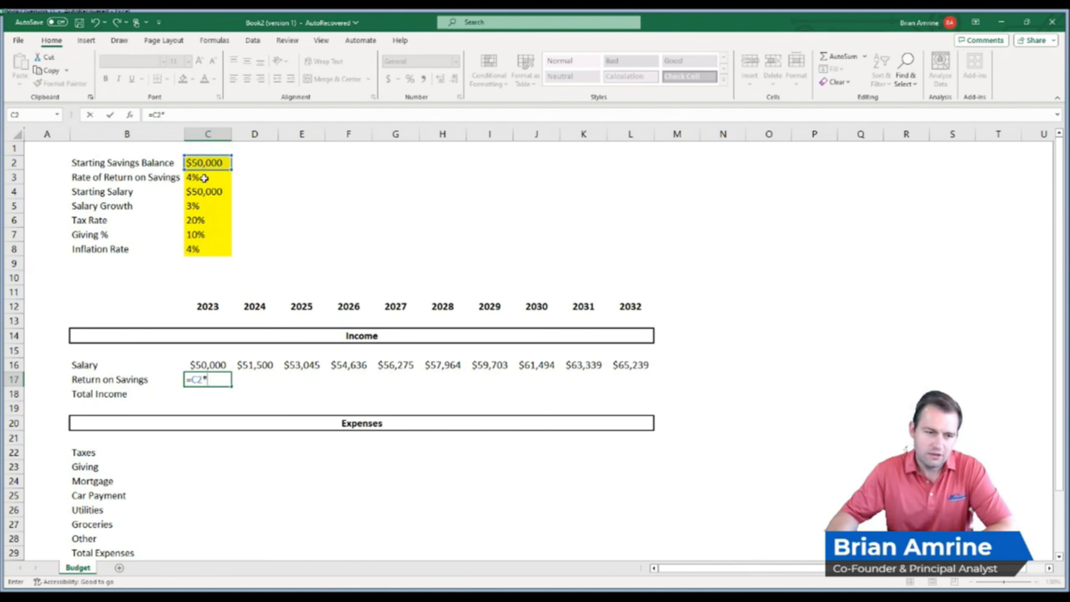
{"action": "left_click", "coordinate": [204, 179]}
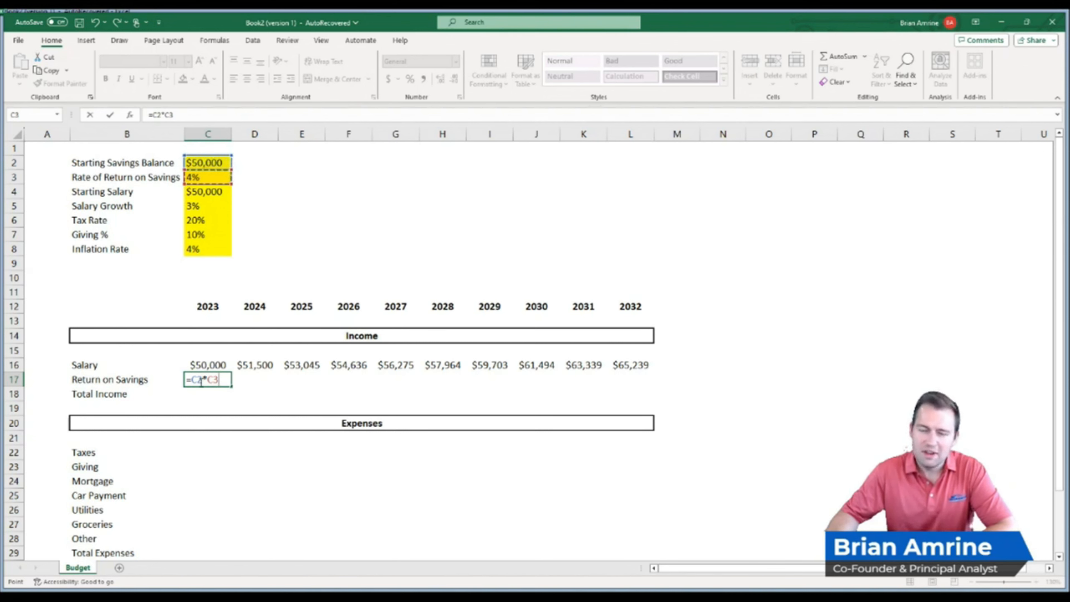
{"action": "key", "text": "Return"}
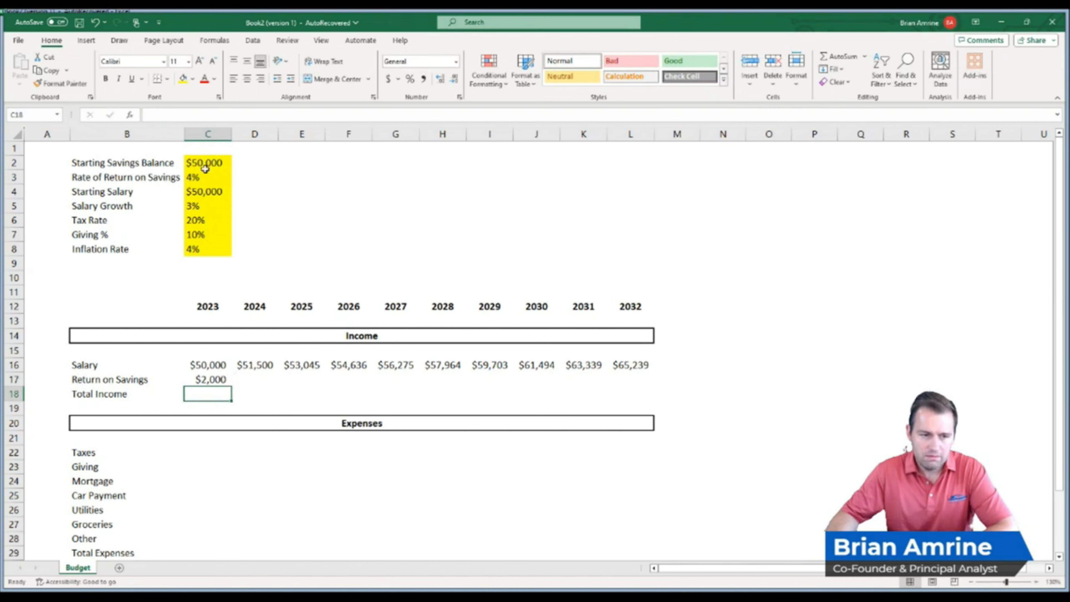
Calculate the 2024 Return on Savings in D17 with =C34*C3, the 2023 Savings Balance times Rate of Return on Savings.
{"action": "left_click", "coordinate": [260, 378]}
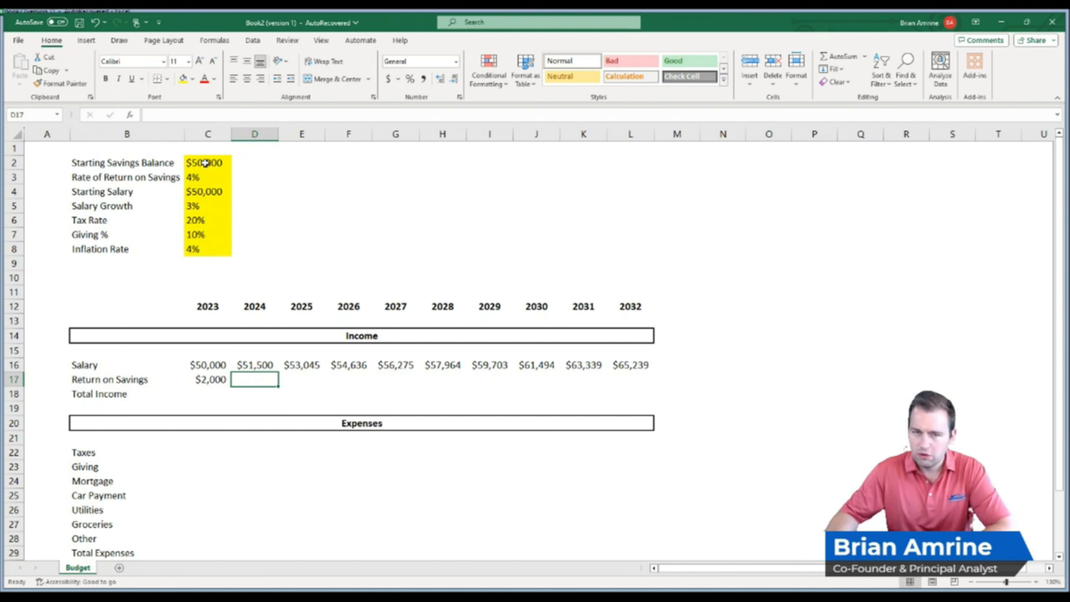
{"action": "type", "text": "="}
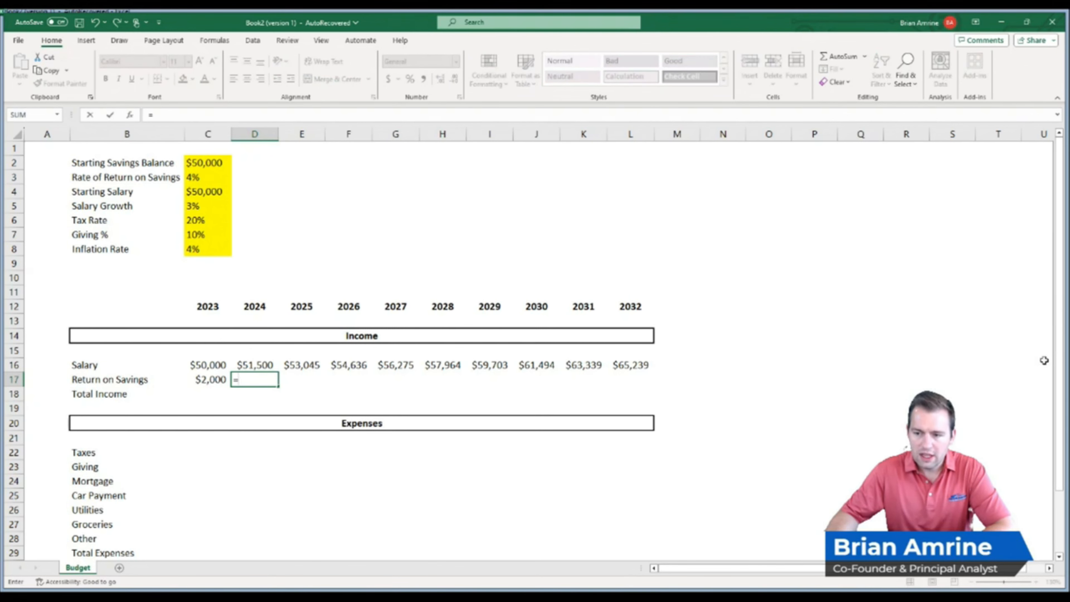
{"action": "left_click_drag", "start_coordinate": [1057, 357], "coordinate": [1056, 437]}
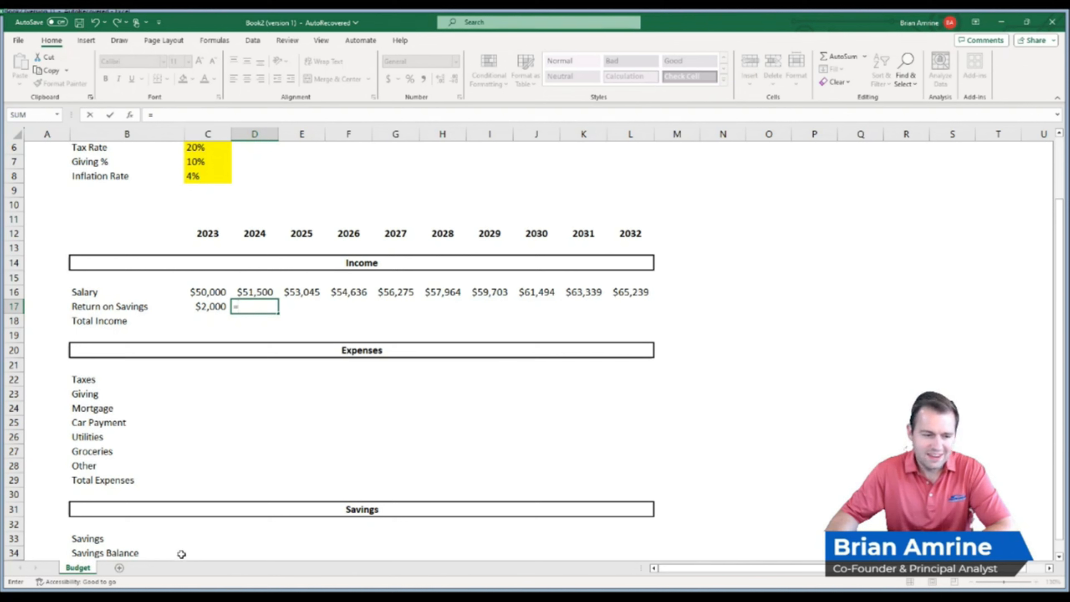
{"action": "left_click", "coordinate": [189, 553]}
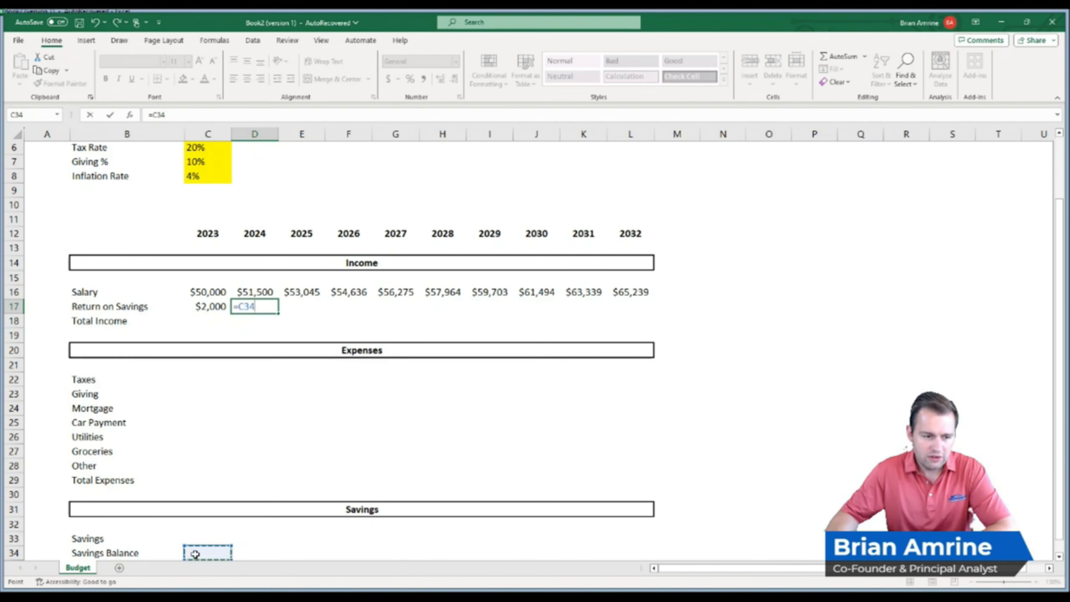
{"action": "type", "text": "*"}
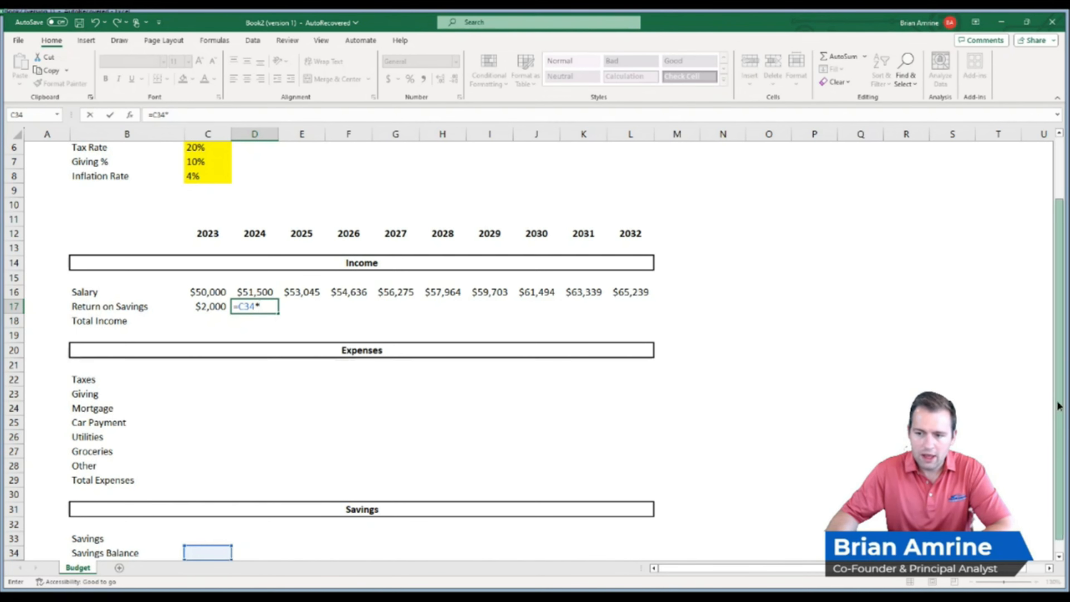
{"action": "scroll", "coordinate": [1059, 307], "scroll_direction": "up", "scroll_amount": 2}
{"action": "left_click", "coordinate": [211, 177]}
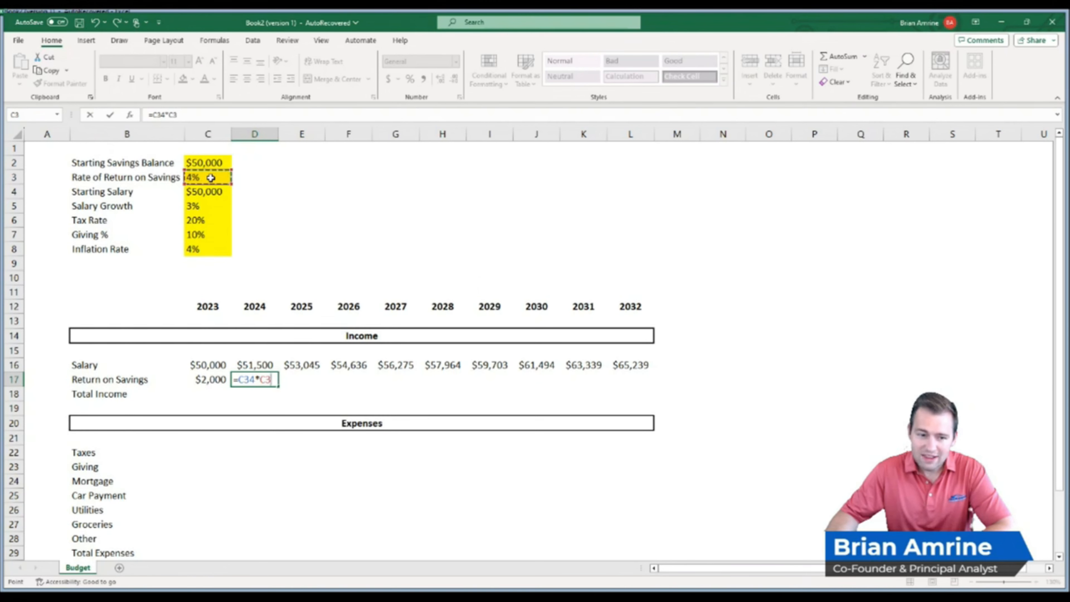
{"action": "key", "text": "Return"}
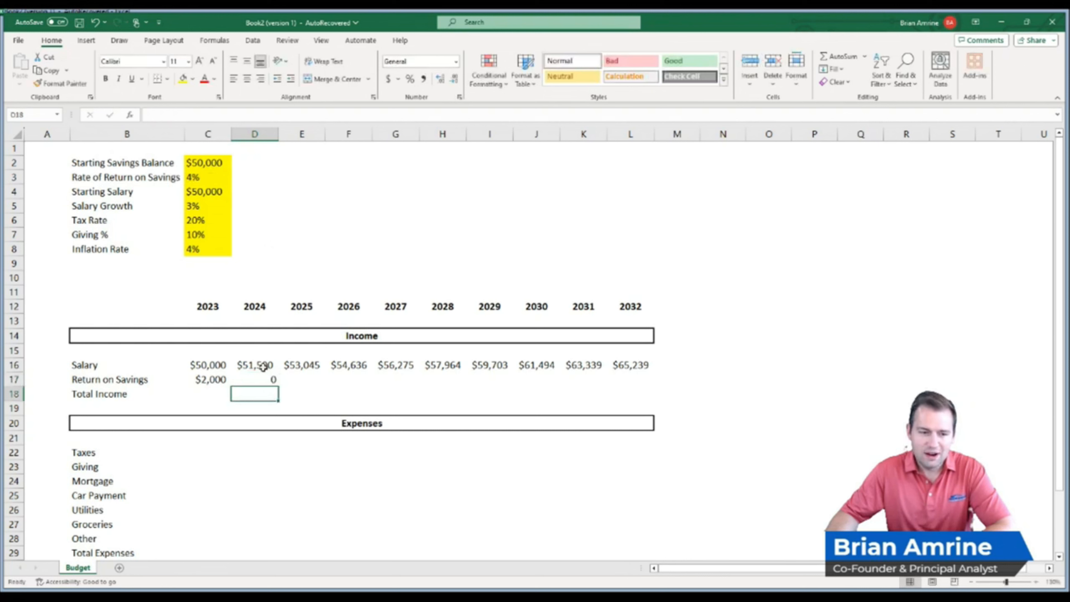
Fill the unanchored Return on Savings formula from D17 across to L17 and inspect the 2032 formula's references.
{"action": "left_click", "coordinate": [259, 381]}
{"action": "left_click_drag", "start_coordinate": [279, 387], "coordinate": [640, 381]}
{"action": "left_click", "coordinate": [635, 381]}
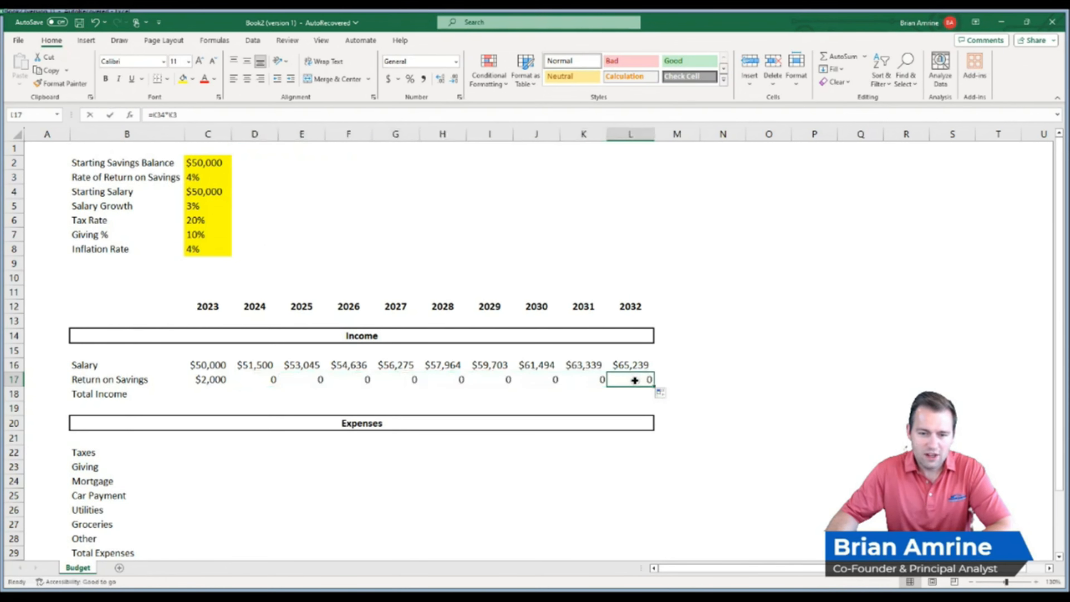
{"action": "double_click", "coordinate": [636, 380]}
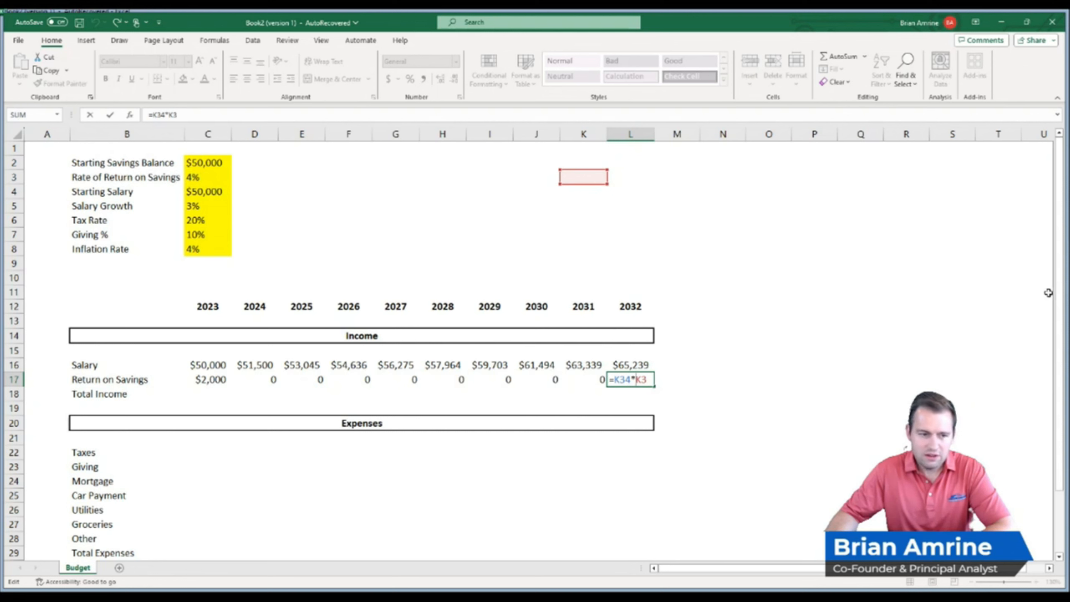
{"action": "scroll", "coordinate": [1062, 295], "scroll_direction": "down", "scroll_amount": 2}
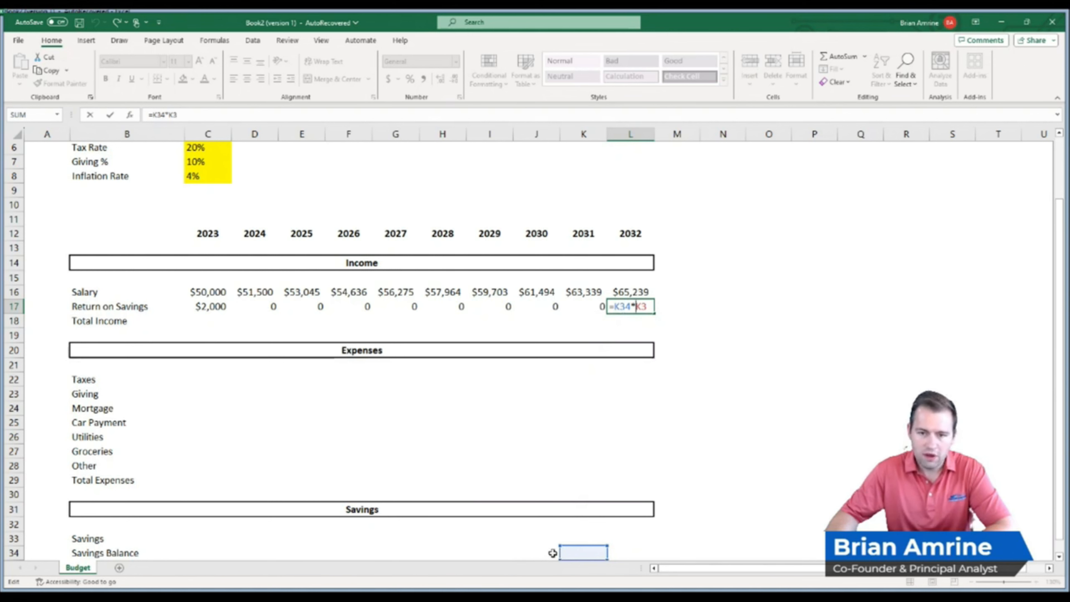
{"action": "key", "text": "Return"}
Make the Rate of Return on Savings reference absolute in the 2024 Return on Savings formula so D17 reads =C34*$C$3.
{"action": "double_click", "coordinate": [258, 306]}
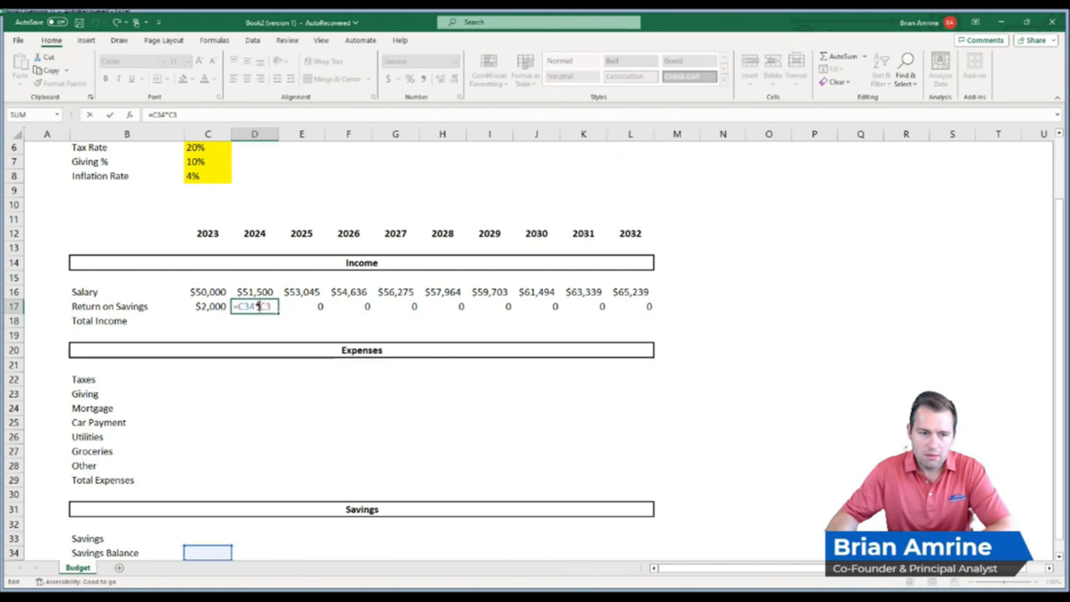
{"action": "left_click_drag", "start_coordinate": [1059, 349], "coordinate": [1065, 283]}
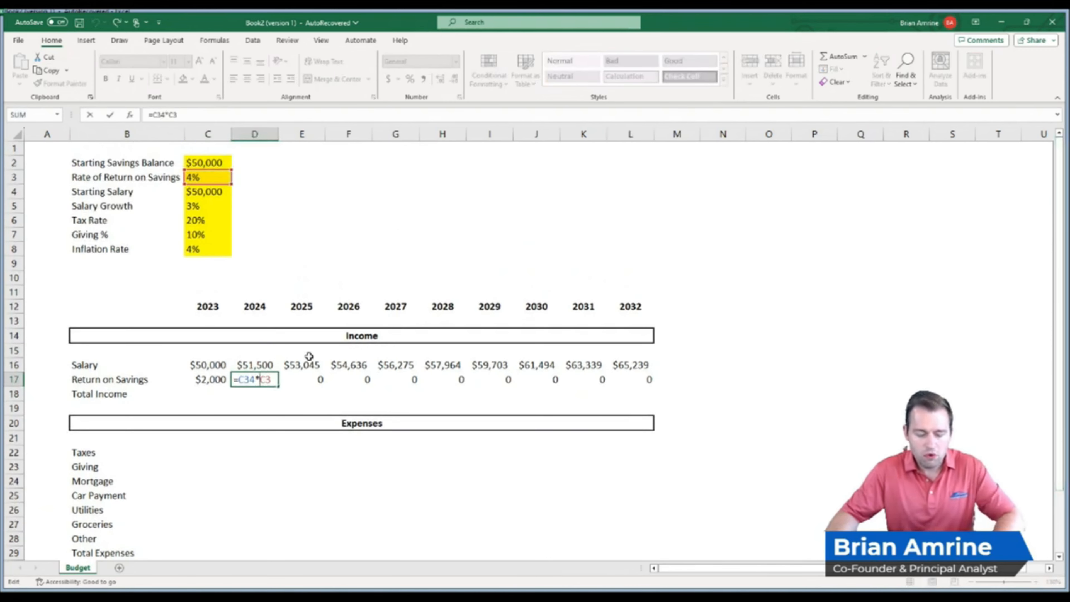
{"action": "key", "text": "Left"}
{"action": "key", "text": "Left"}
{"action": "type", "text": "$"}
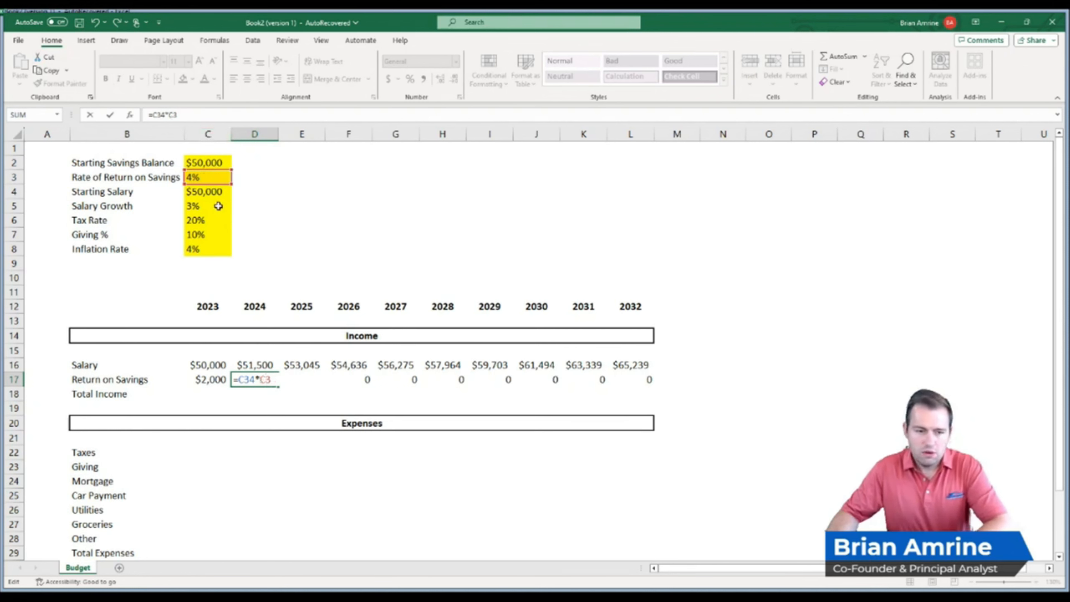
{"action": "key", "text": "BackSpace"}
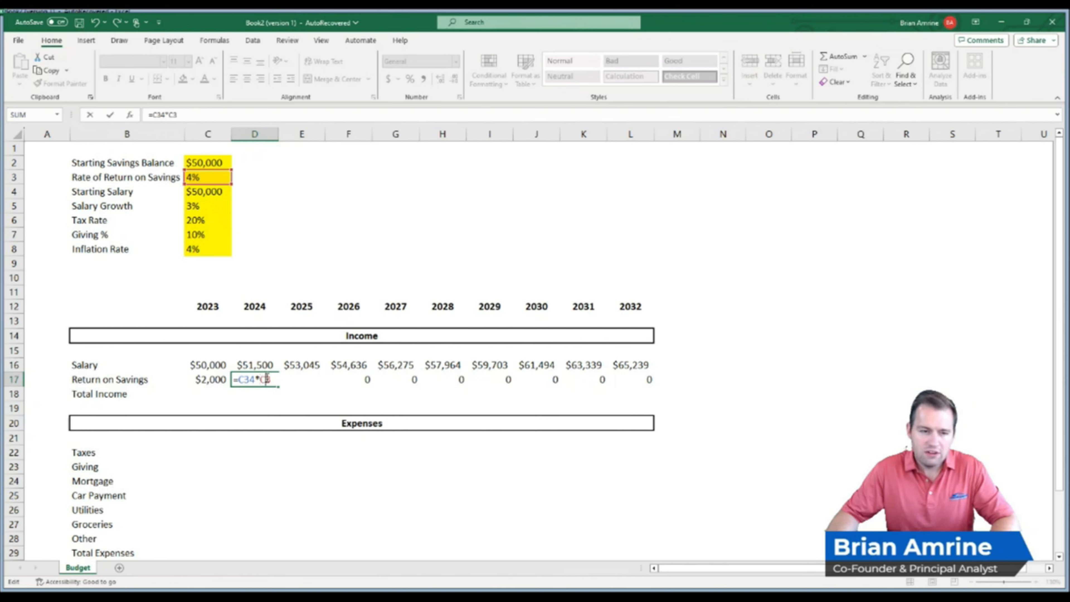
{"action": "key", "text": "F4"}
{"action": "key", "text": "F4"}
{"action": "key", "text": "F4"}
{"action": "key", "text": "F4"}
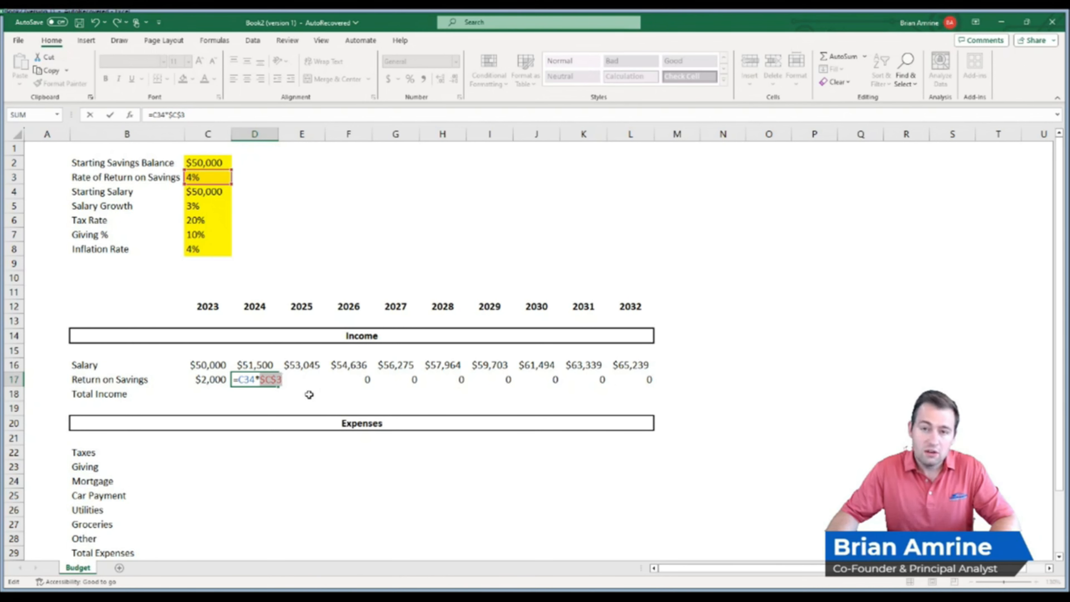
{"action": "left_click", "coordinate": [273, 378]}
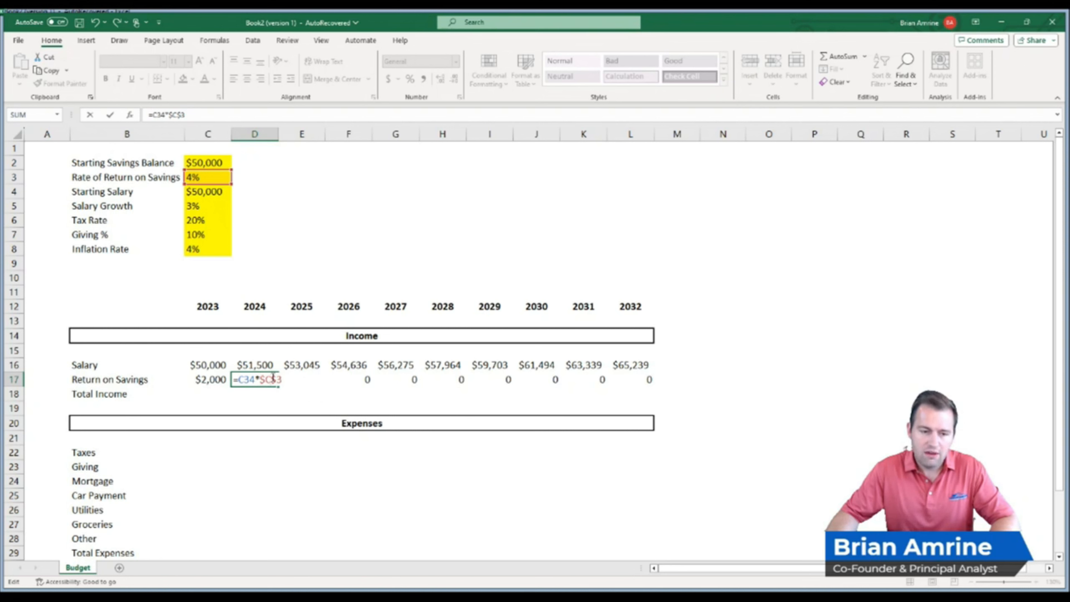
{"action": "key", "text": "Return"}
Fill the anchored Return on Savings formula from D17 across to L17 and check the 2032 formula's references.
{"action": "left_click", "coordinate": [272, 378]}
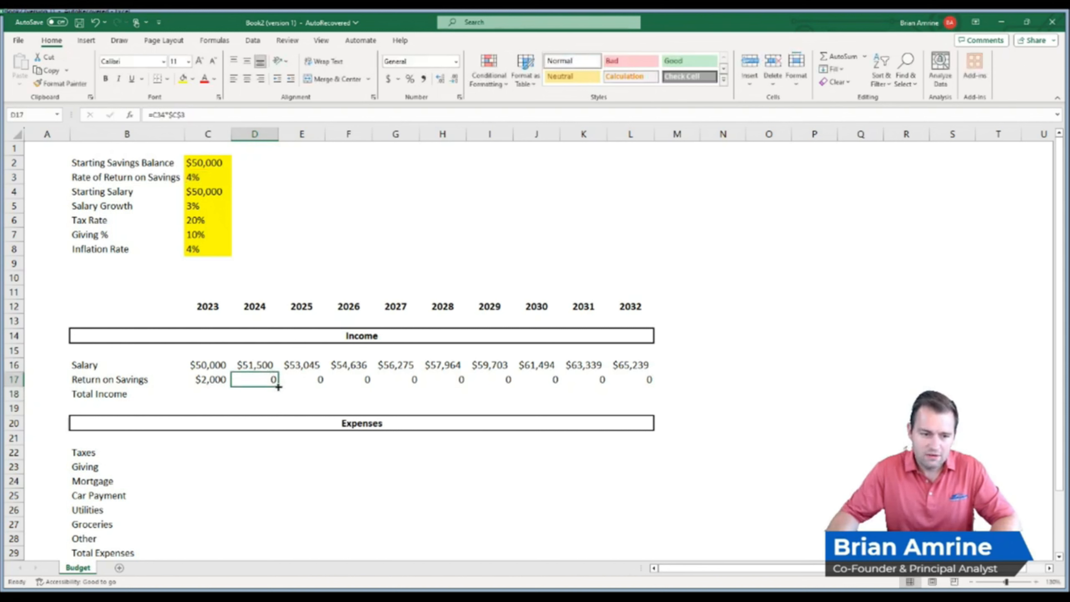
{"action": "left_click_drag", "start_coordinate": [278, 387], "coordinate": [645, 393]}
{"action": "double_click", "coordinate": [639, 379]}
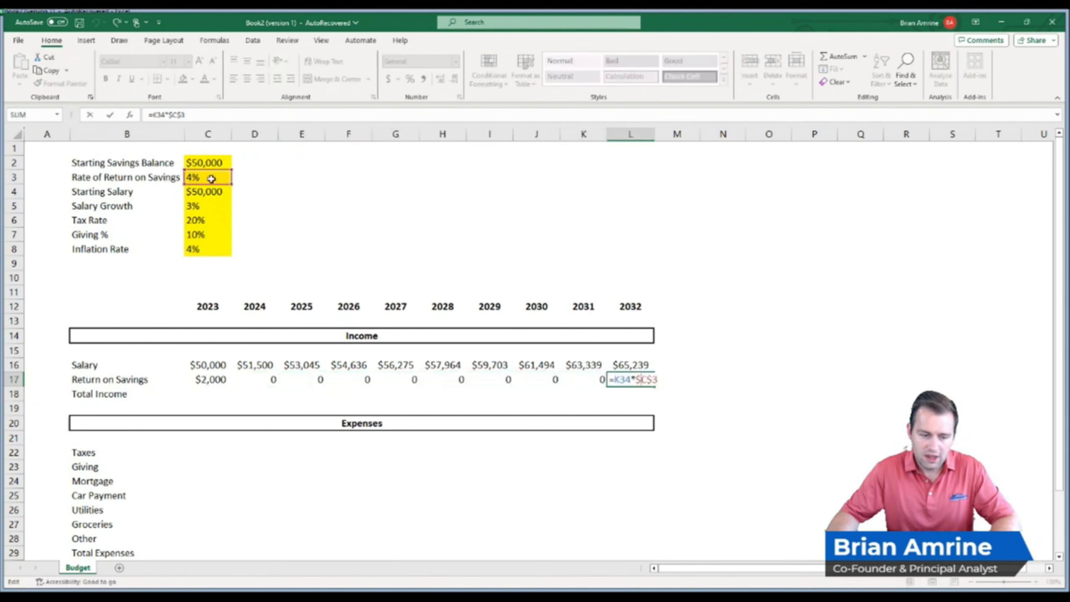
{"action": "key", "text": "Return"}
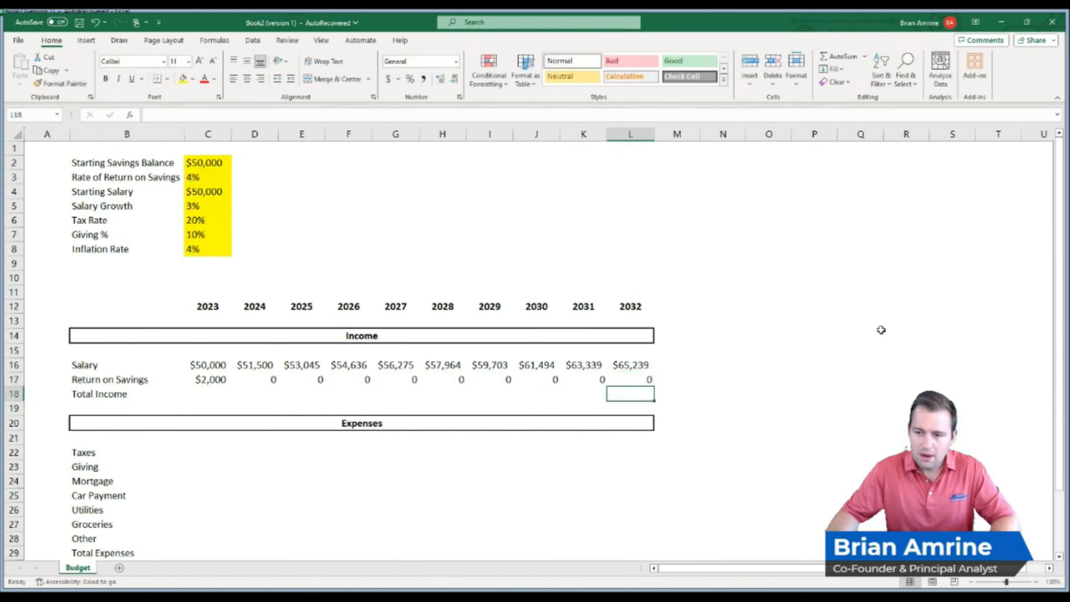
Apply the Currency number format to the 2024 Return on Savings cell, D17.
{"action": "left_click_drag", "start_coordinate": [1060, 292], "coordinate": [1060, 380]}
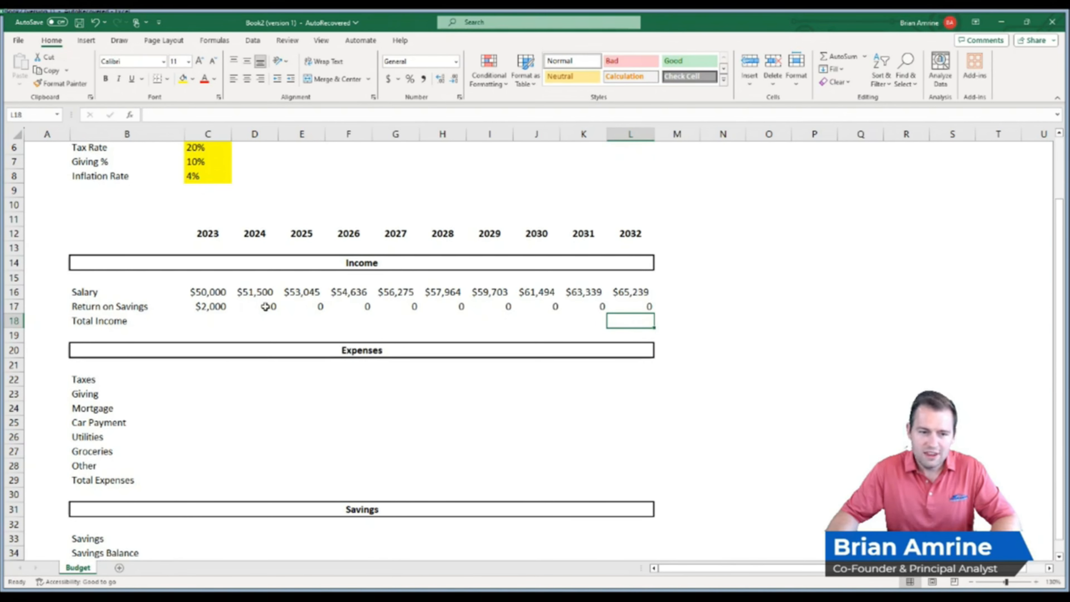
{"action": "left_click", "coordinate": [628, 294]}
{"action": "left_click_drag", "start_coordinate": [604, 292], "coordinate": [335, 290]}
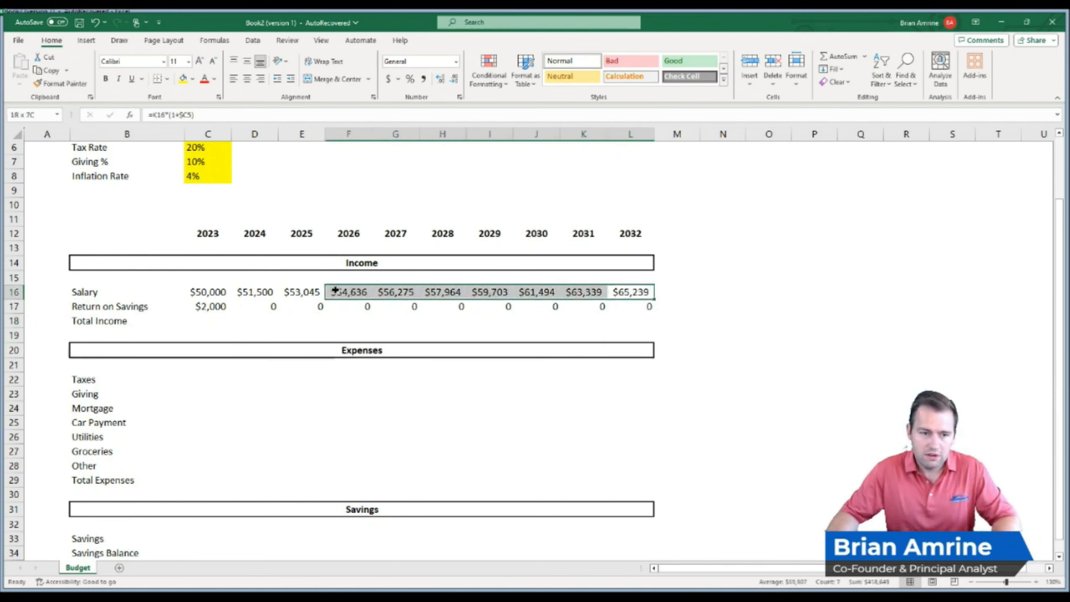
{"action": "left_click", "coordinate": [258, 304]}
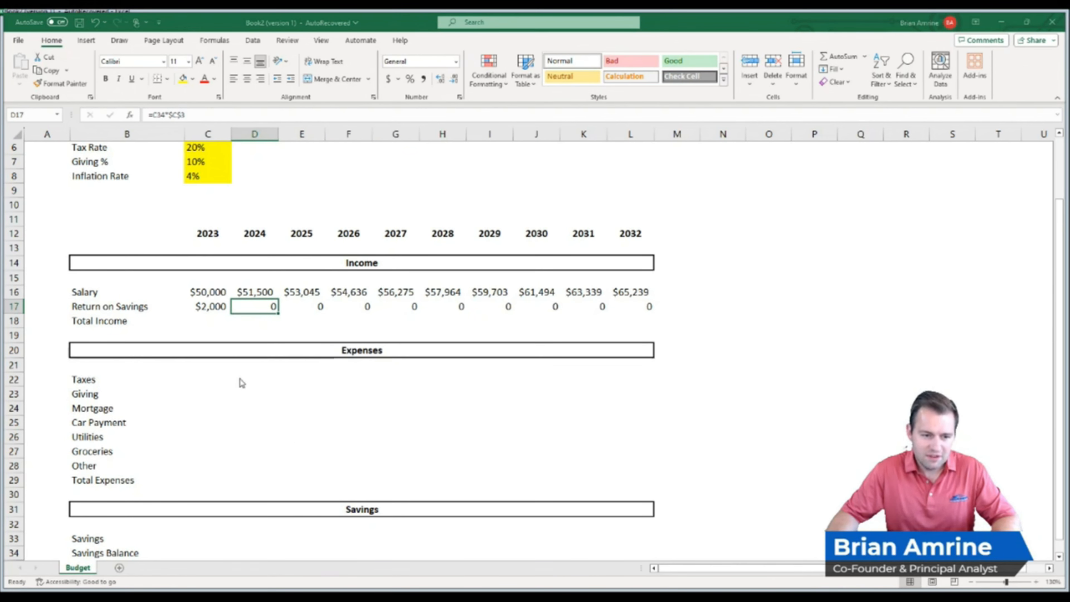
{"action": "key", "text": "ctrl+shift+4"}
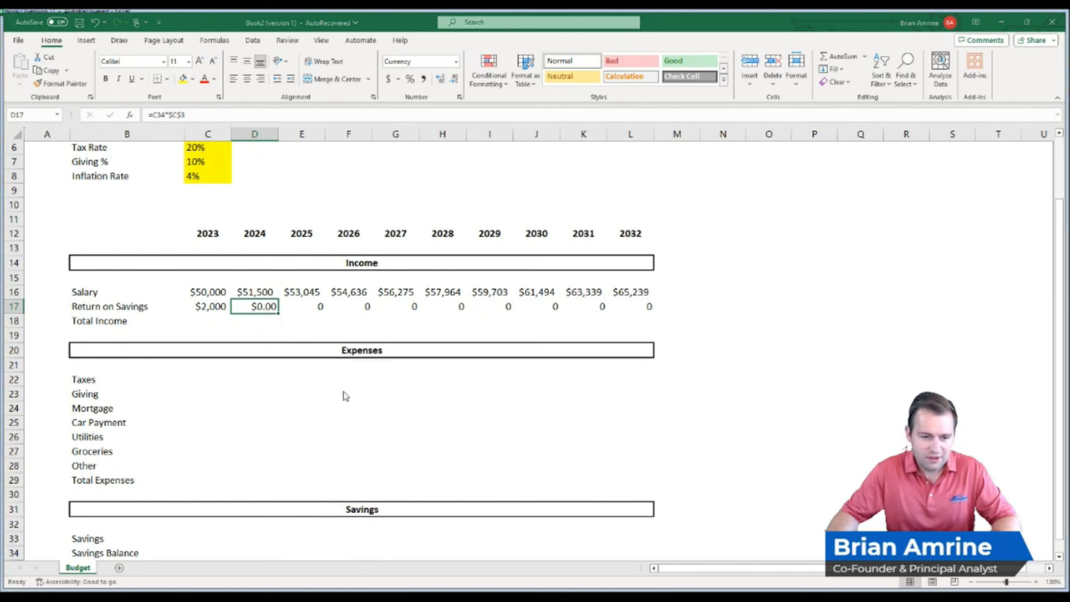
Remove the decimals from D17 and copy the Salary row's formatting from C16:L16 onto the Return on Savings row.
{"action": "left_click", "coordinate": [412, 570]}
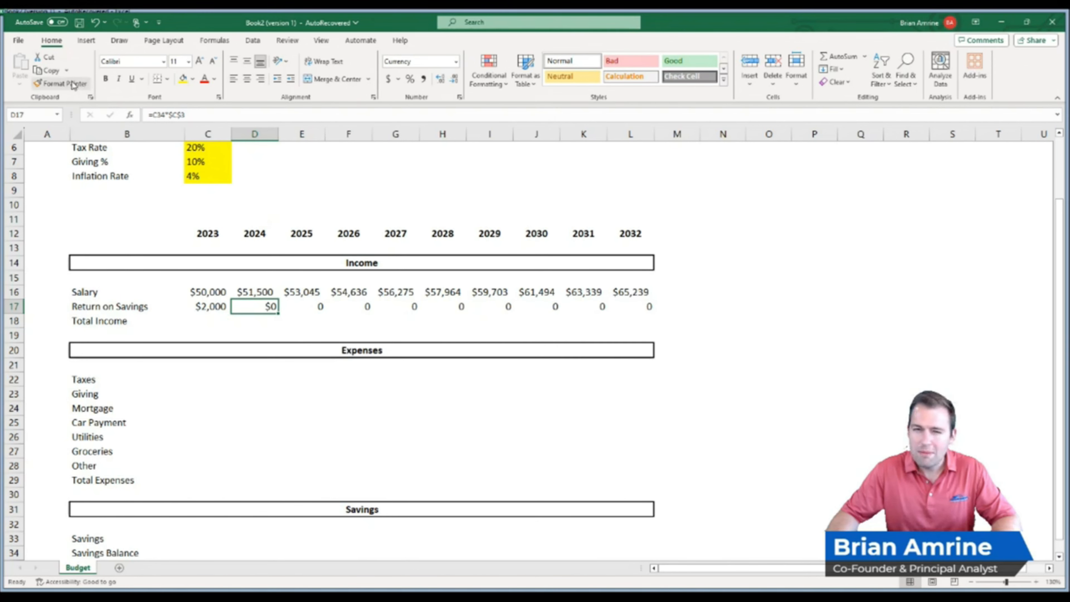
{"action": "left_click_drag", "start_coordinate": [617, 294], "coordinate": [219, 292]}
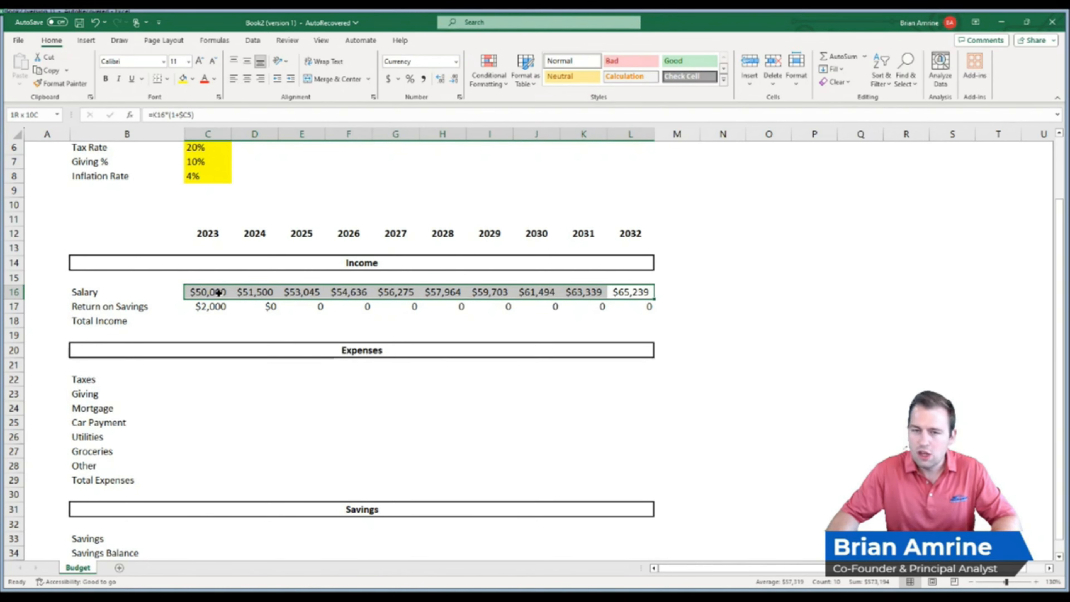
{"action": "left_click", "coordinate": [62, 85]}
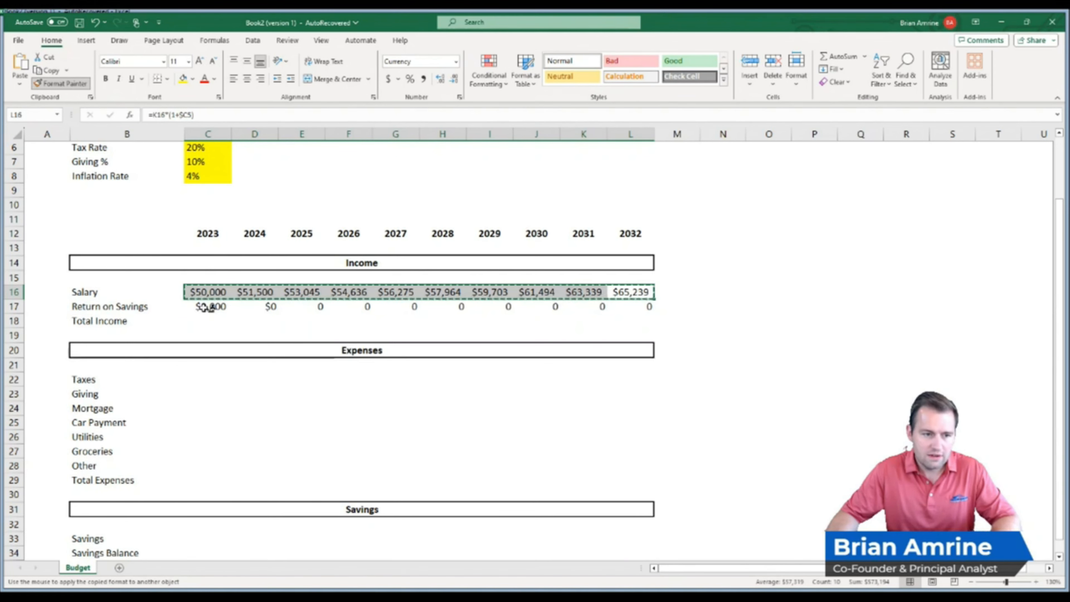
{"action": "left_click", "coordinate": [204, 308]}
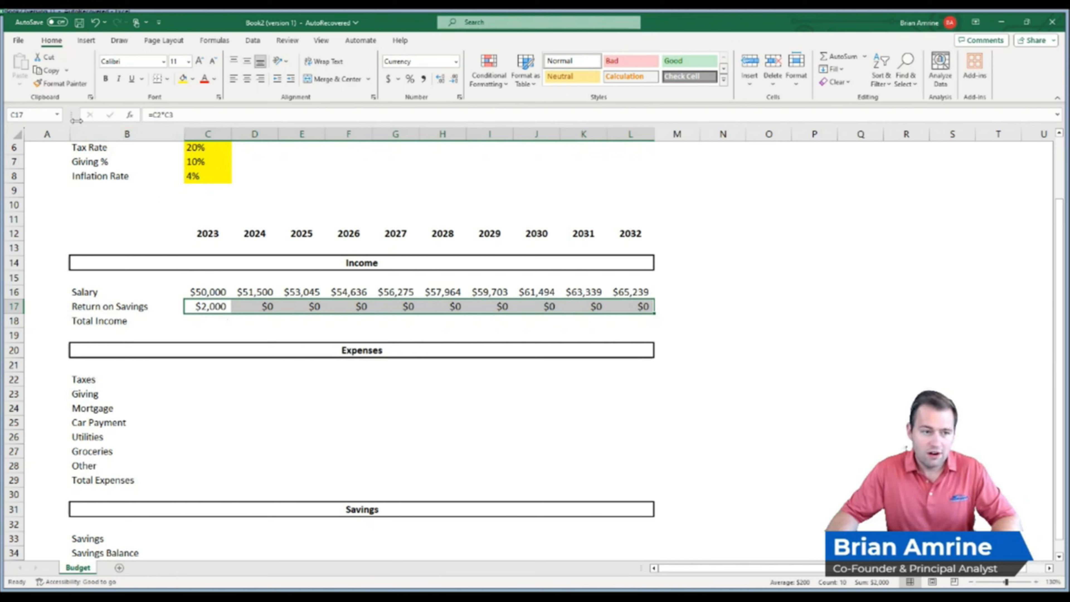
Copy the Return on Savings row's formatting onto the Total Income row and center the values in C16:L18.
{"action": "left_click", "coordinate": [63, 87]}
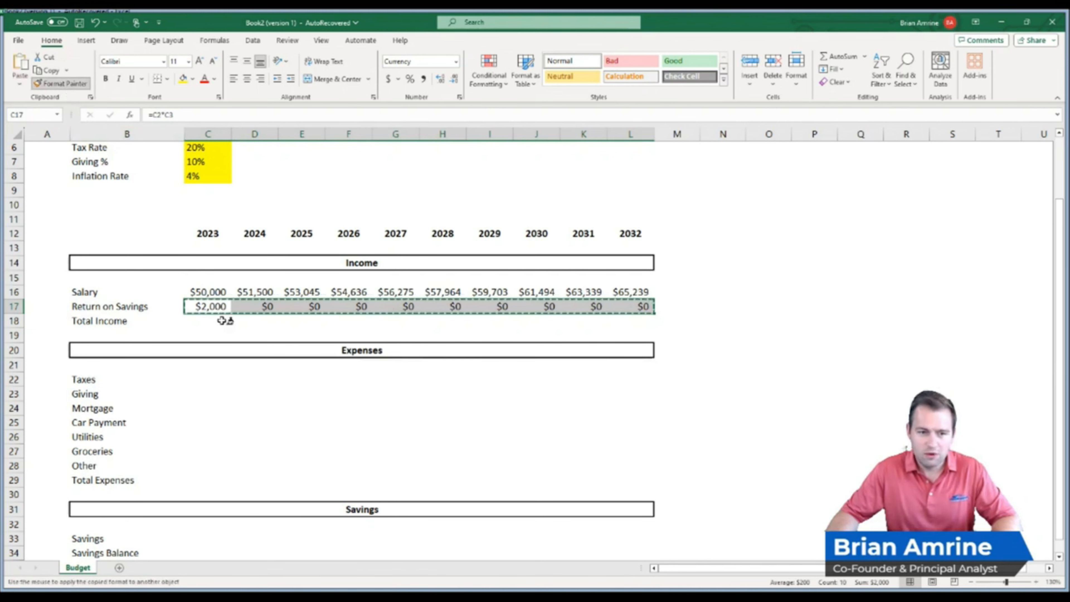
{"action": "left_click", "coordinate": [216, 319]}
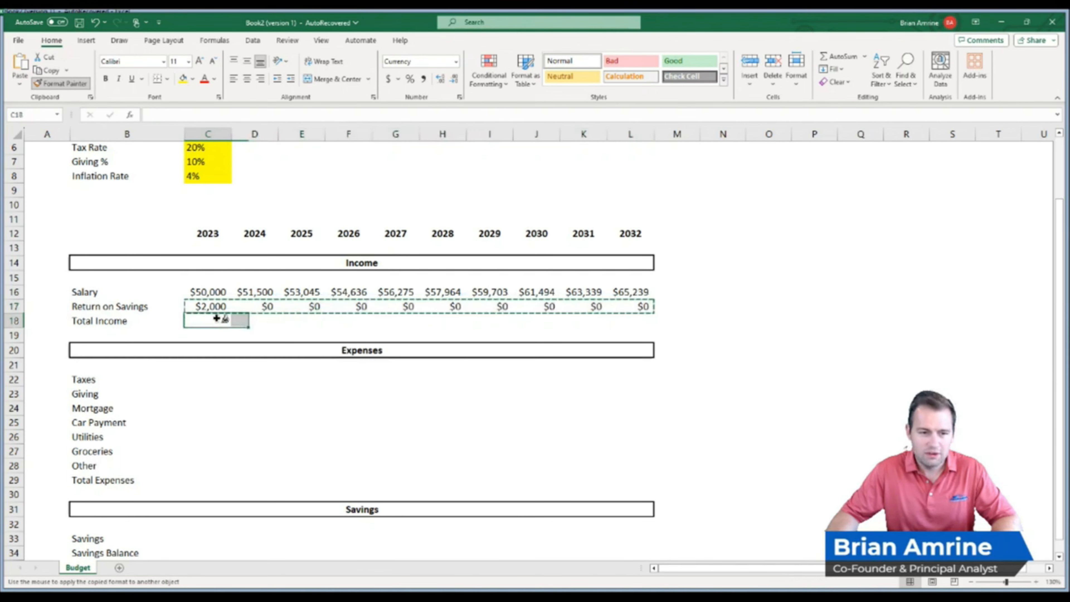
{"action": "left_click_drag", "start_coordinate": [208, 291], "coordinate": [616, 321]}
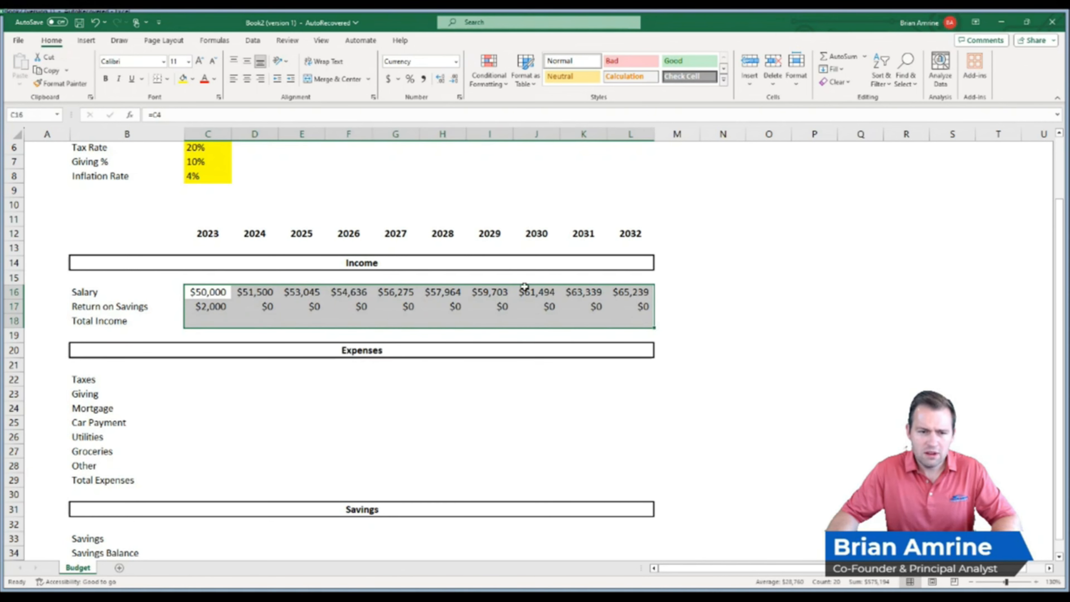
{"action": "left_click", "coordinate": [248, 79]}
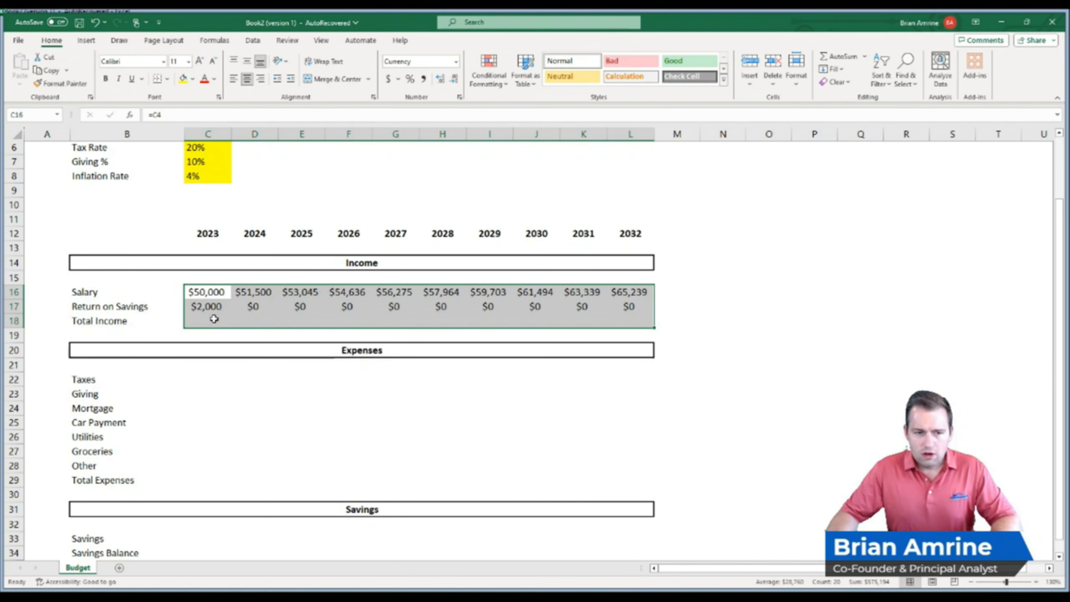
Enter the 2023 Total Income formula =C16+C17 in C18, adding Salary and Return on Savings.
{"action": "left_click", "coordinate": [215, 319]}
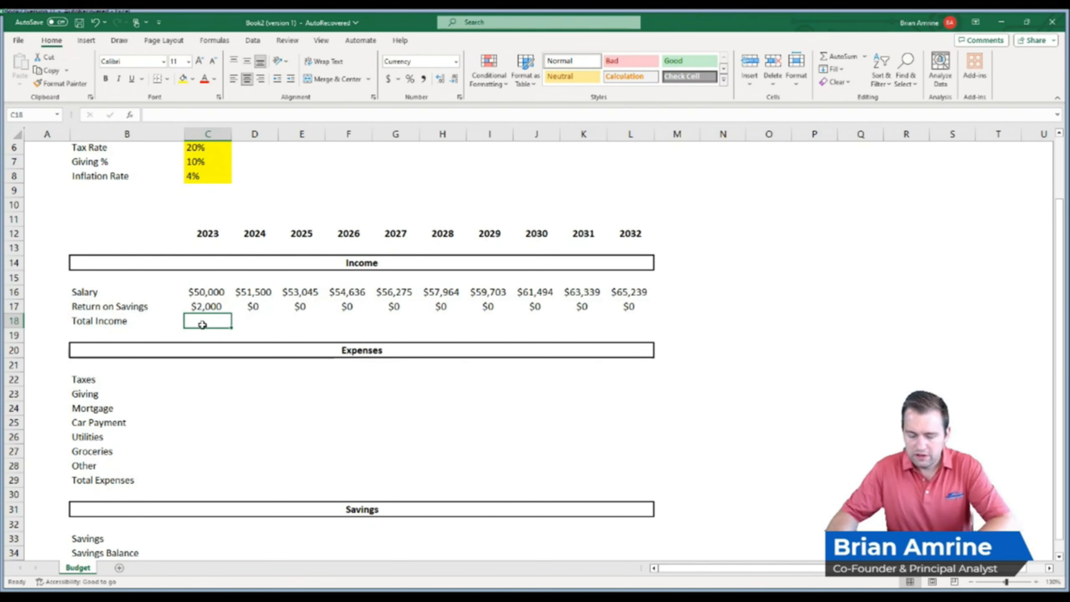
{"action": "type", "text": "="}
{"action": "left_click", "coordinate": [207, 292]}
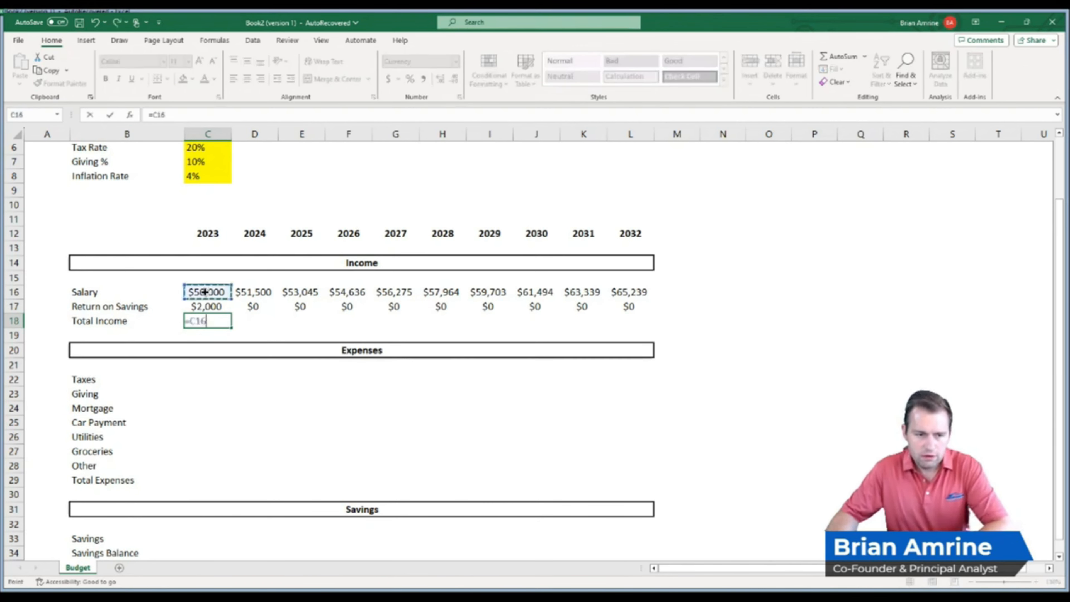
{"action": "type", "text": "+"}
{"action": "left_click", "coordinate": [207, 306]}
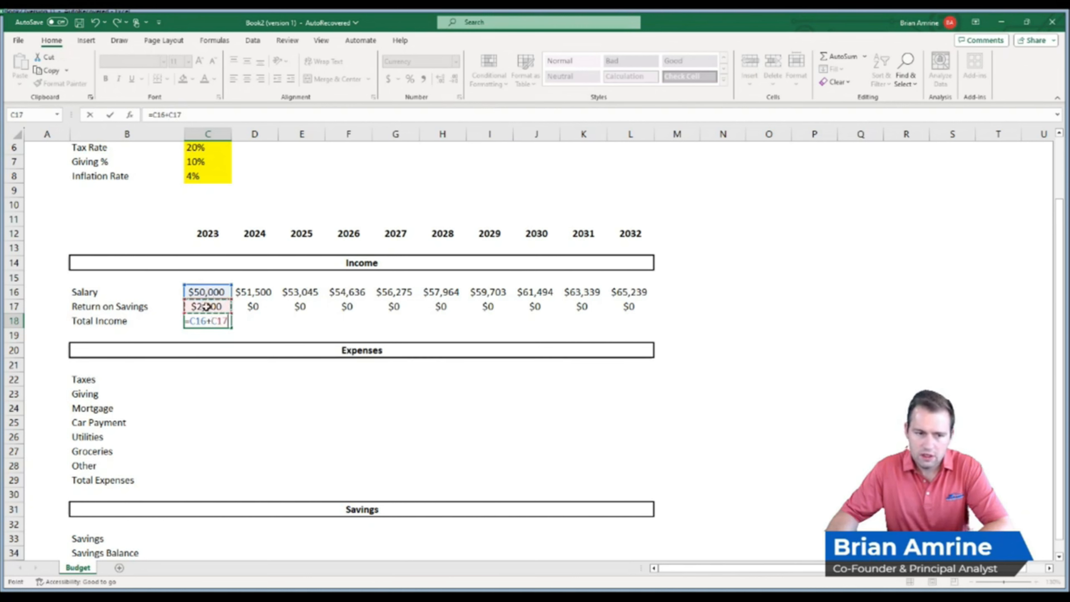
{"action": "key", "text": "Return"}
Remove the Return on Savings reference from the C18 formula and pick it again so it reads =C16+C17.
{"action": "double_click", "coordinate": [212, 321]}
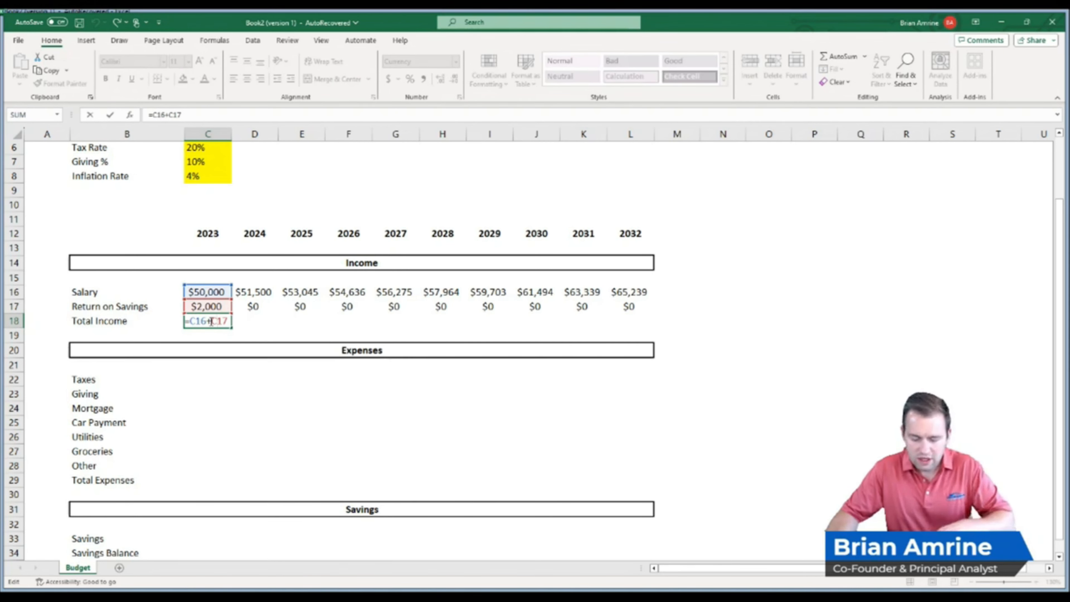
{"action": "left_click", "coordinate": [211, 321]}
{"action": "key", "text": "Delete"}
{"action": "key", "text": "BackSpace"}
{"action": "type", "text": "+"}
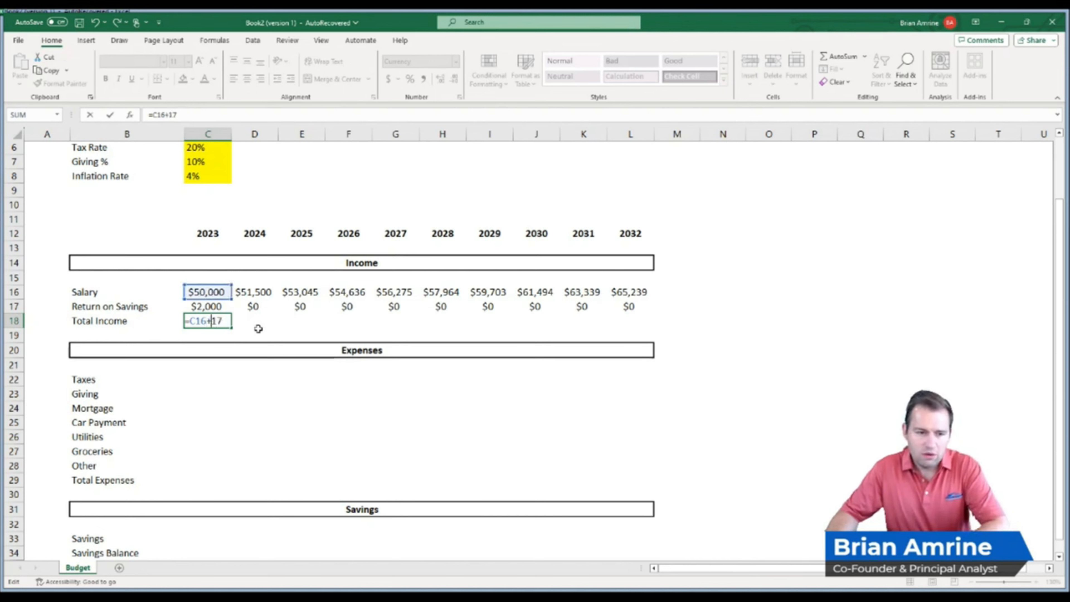
{"action": "left_click_drag", "start_coordinate": [223, 321], "coordinate": [212, 321]}
{"action": "left_click", "coordinate": [205, 307]}
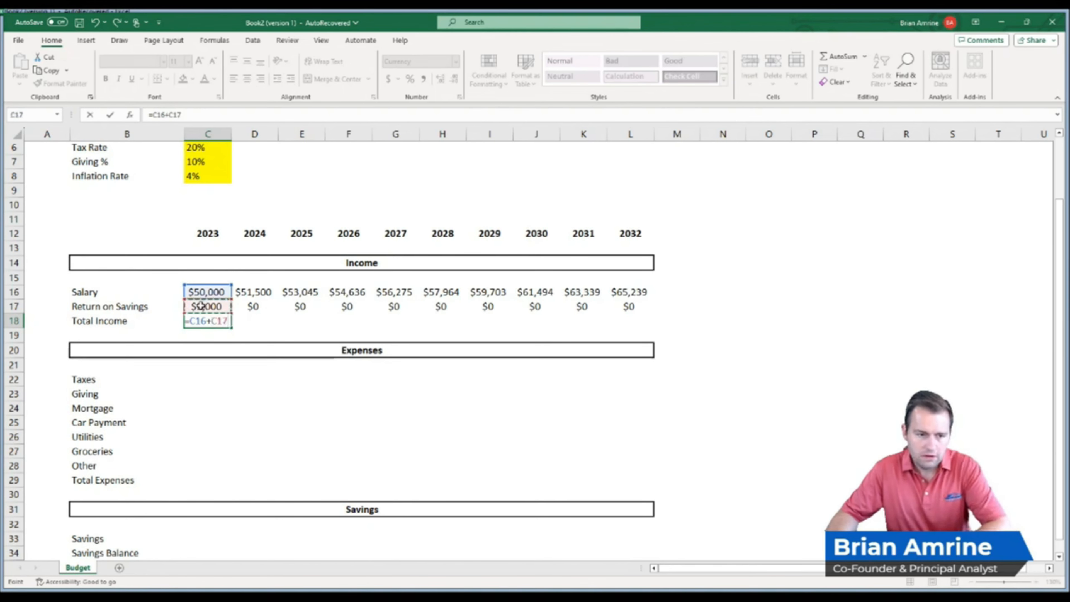
{"action": "key", "text": "Return"}
Replace the 2023 Total Income formula in C18 with the SUM function listing both cells, =SUM(C16,C17).
{"action": "left_click", "coordinate": [221, 321]}
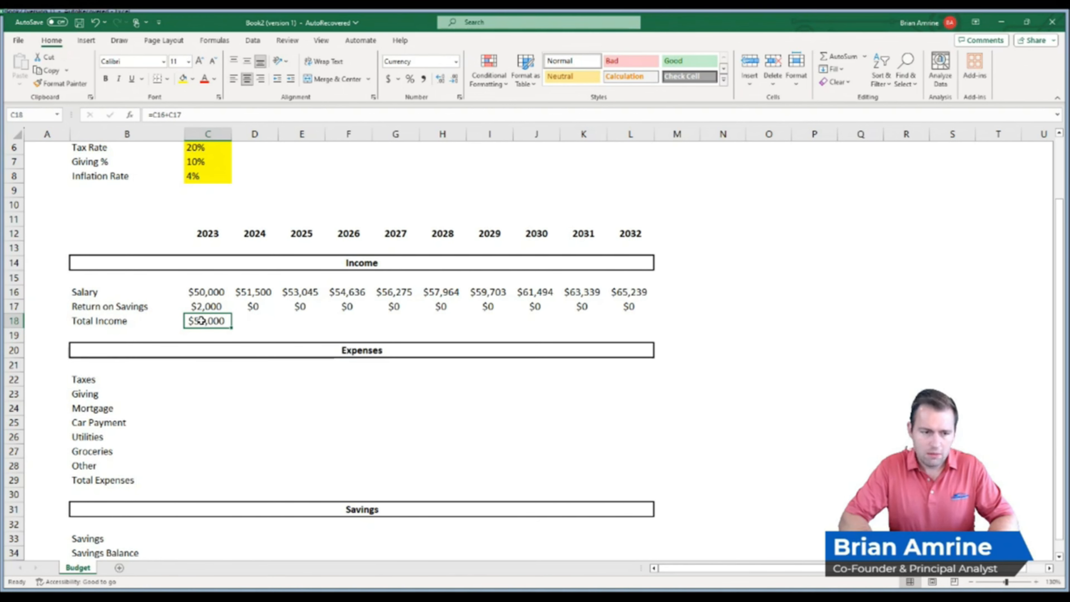
{"action": "type", "text": "="}
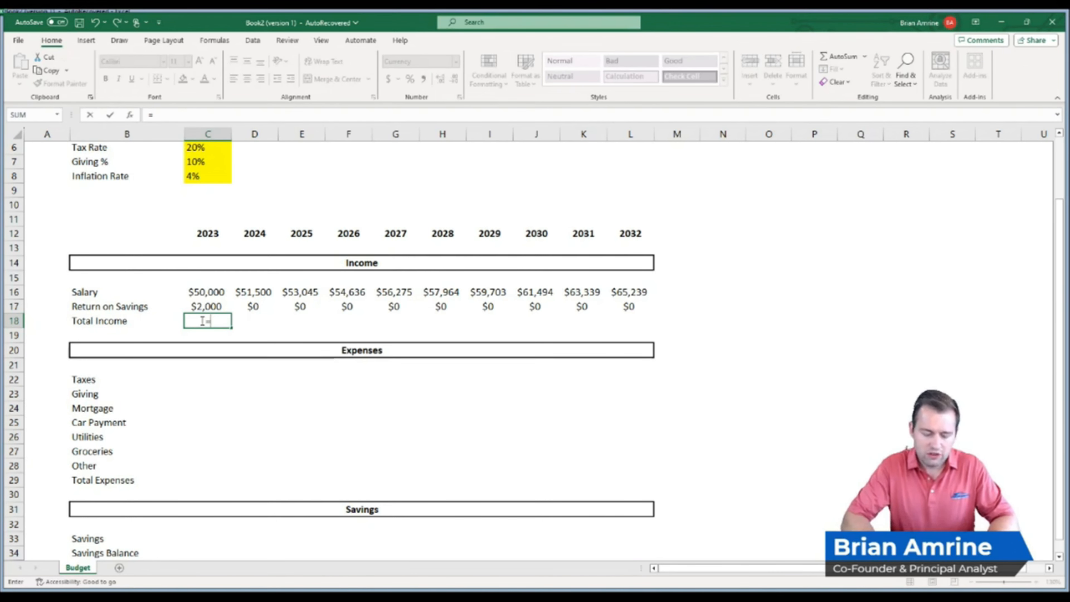
{"action": "type", "text": "sum("}
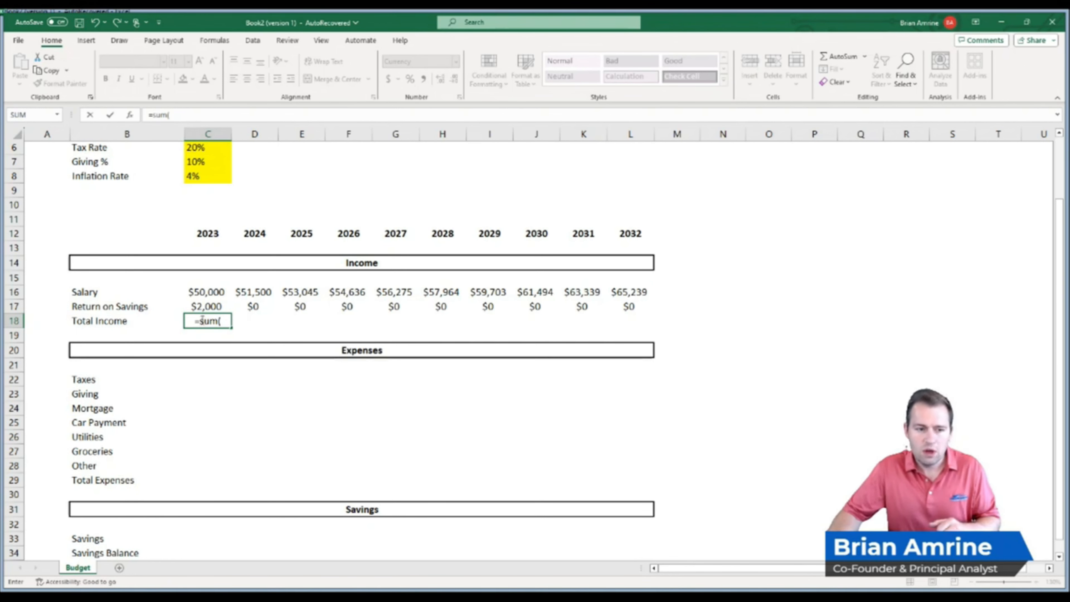
{"action": "left_click", "coordinate": [205, 292]}
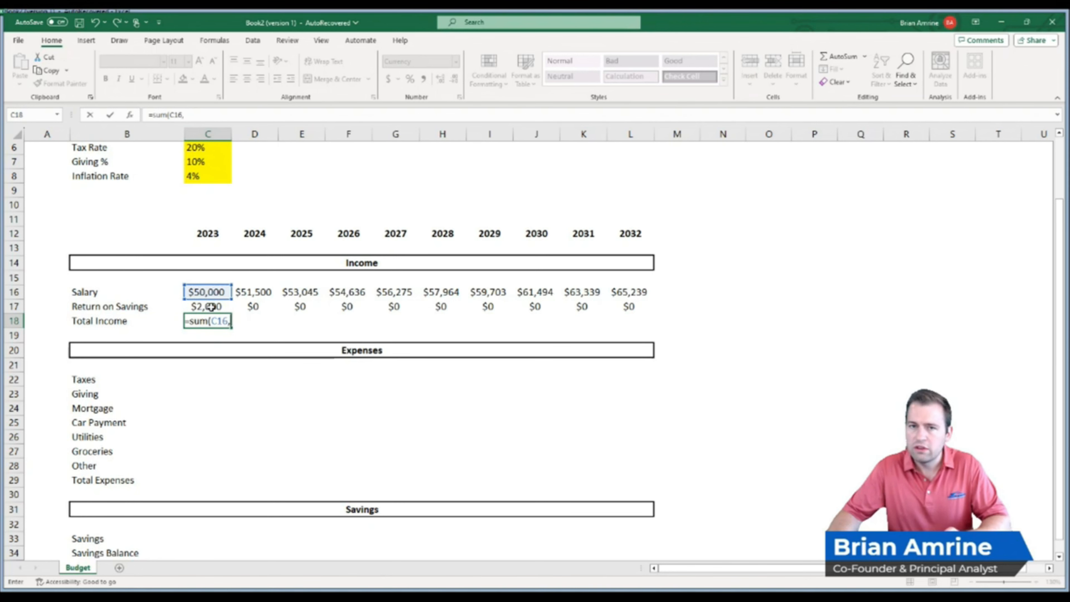
{"action": "left_click", "coordinate": [211, 307]}
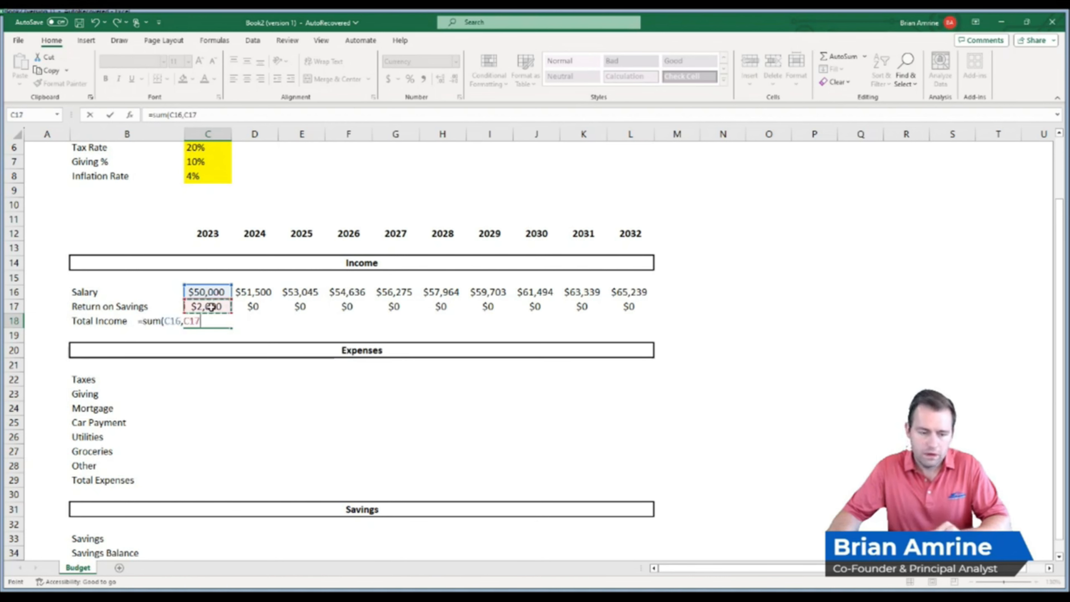
{"action": "type", "text": ")"}
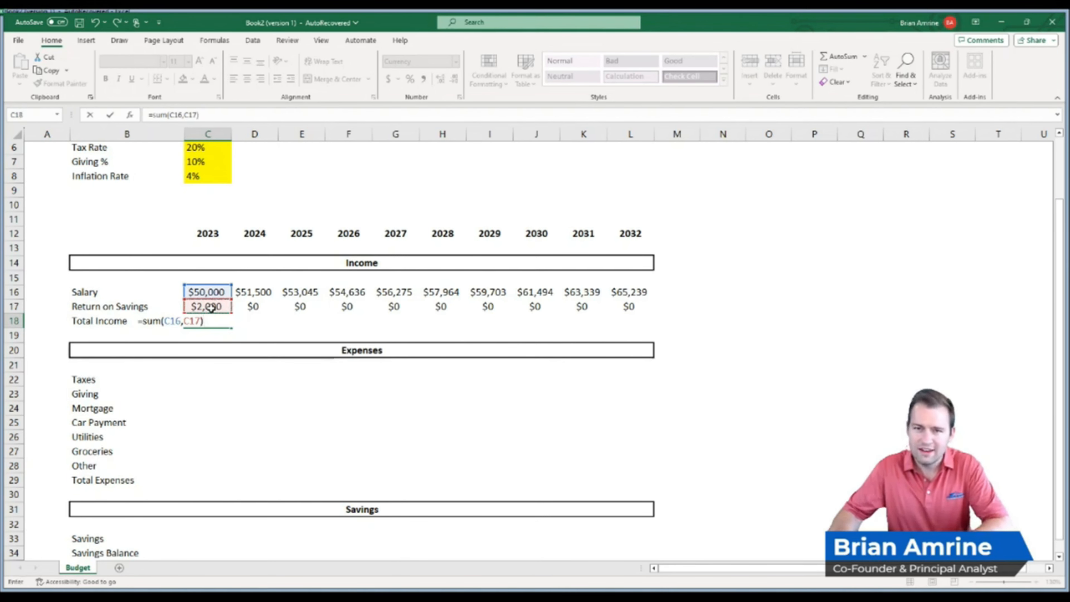
{"action": "key", "text": "ctrl+Return"}
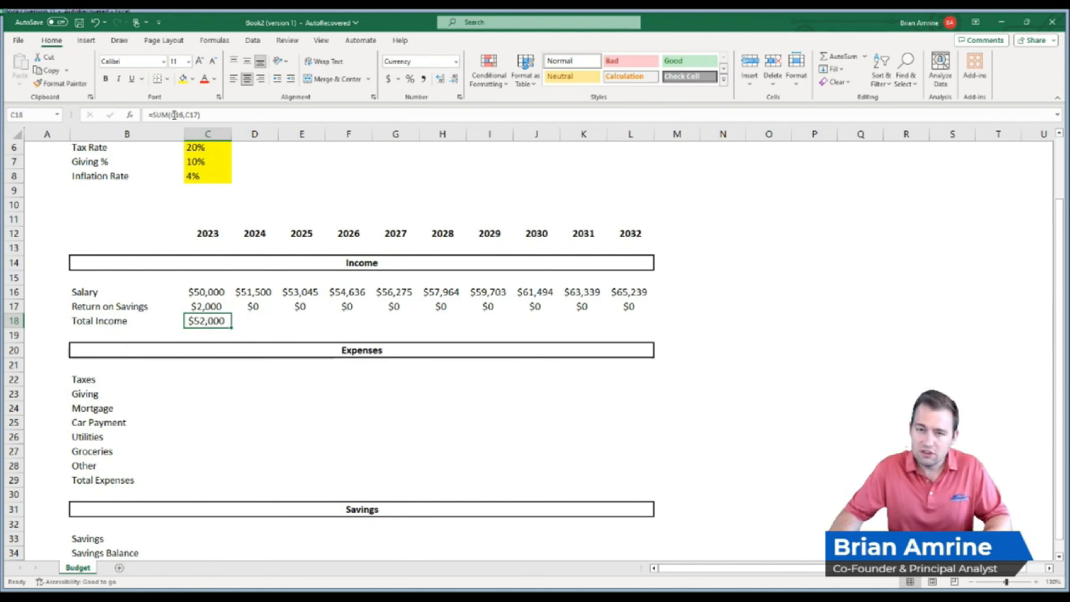
Change the SUM arguments in C18 to a cell range so the 2023 Total Income formula reads =SUM(C16:C17).
{"action": "double_click", "coordinate": [219, 320]}
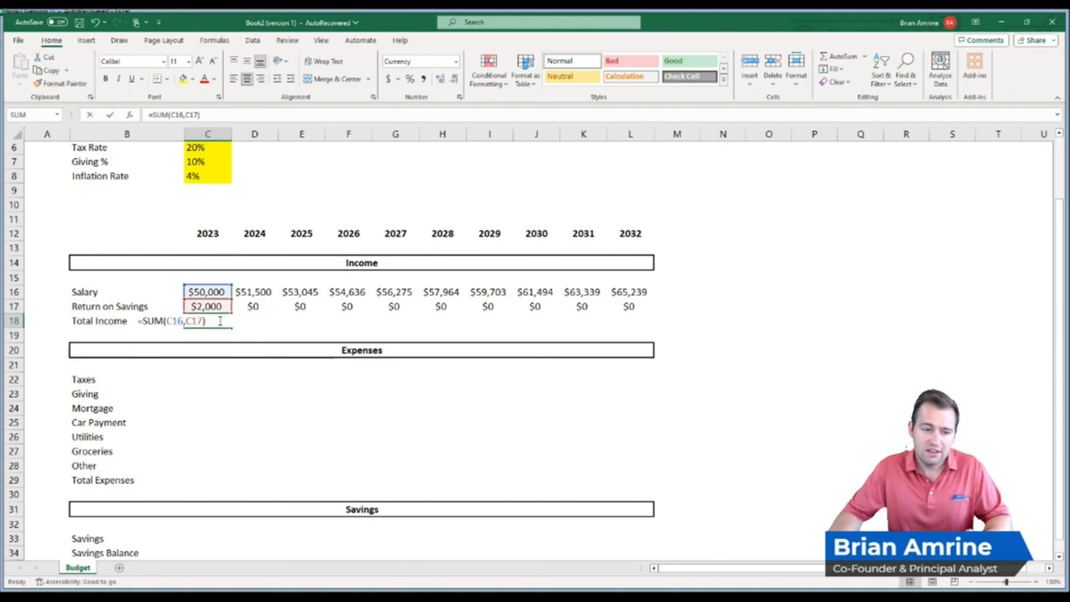
{"action": "key", "text": "BackSpace"}
{"action": "key", "text": "BackSpace"}
{"action": "key", "text": "BackSpace"}
{"action": "key", "text": "BackSpace"}
{"action": "key", "text": "BackSpace"}
{"action": "key", "text": "BackSpace"}
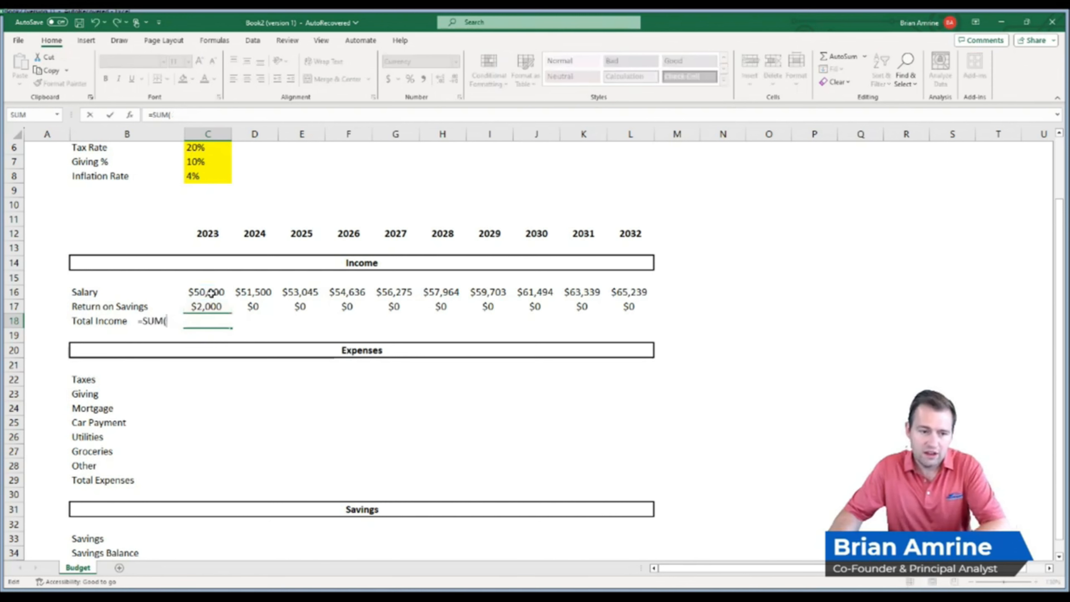
{"action": "mouse_move", "coordinate": [211, 290]}
{"action": "left_mouse_down"}
{"action": "mouse_move", "coordinate": [213, 471]}
{"action": "mouse_move", "coordinate": [215, 279]}
{"action": "mouse_move", "coordinate": [209, 321]}
{"action": "mouse_move", "coordinate": [211, 287]}
{"action": "mouse_move", "coordinate": [210, 302]}
{"action": "left_mouse_up"}
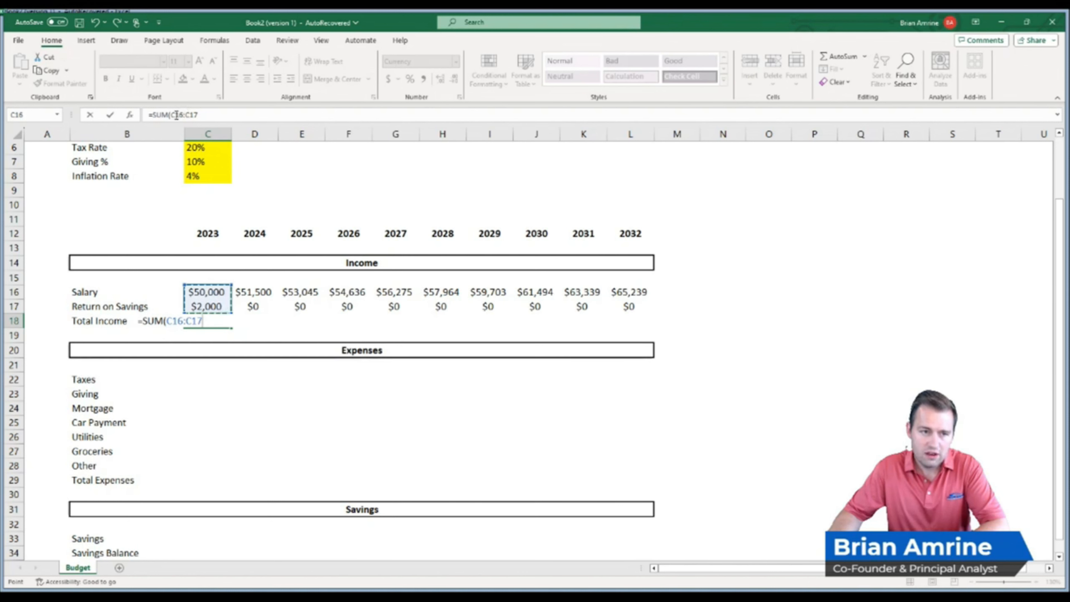
{"action": "left_click", "coordinate": [203, 115]}
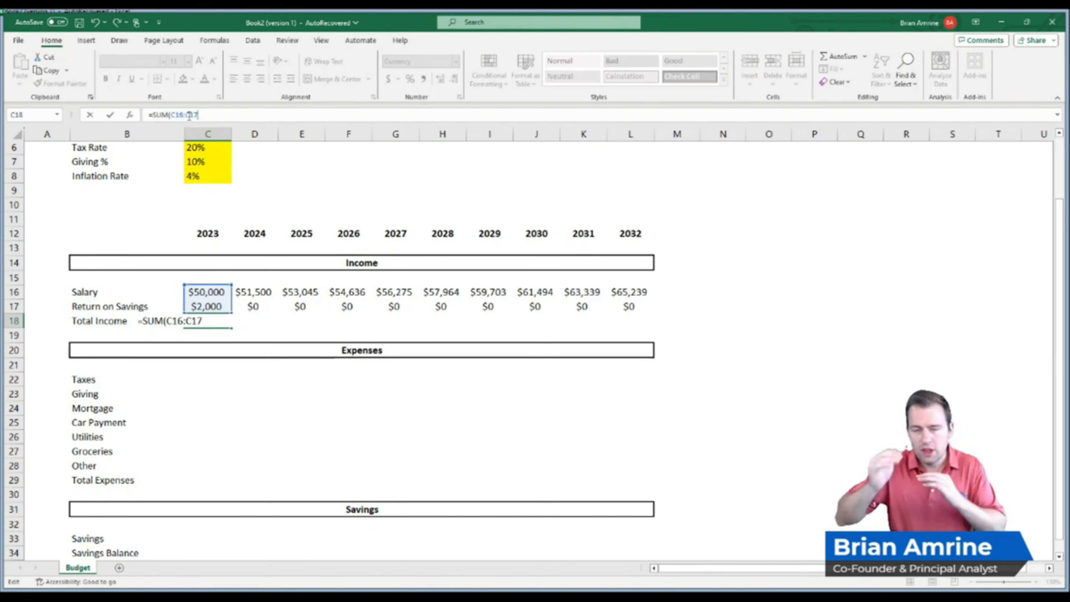
{"action": "type", "text": ")"}
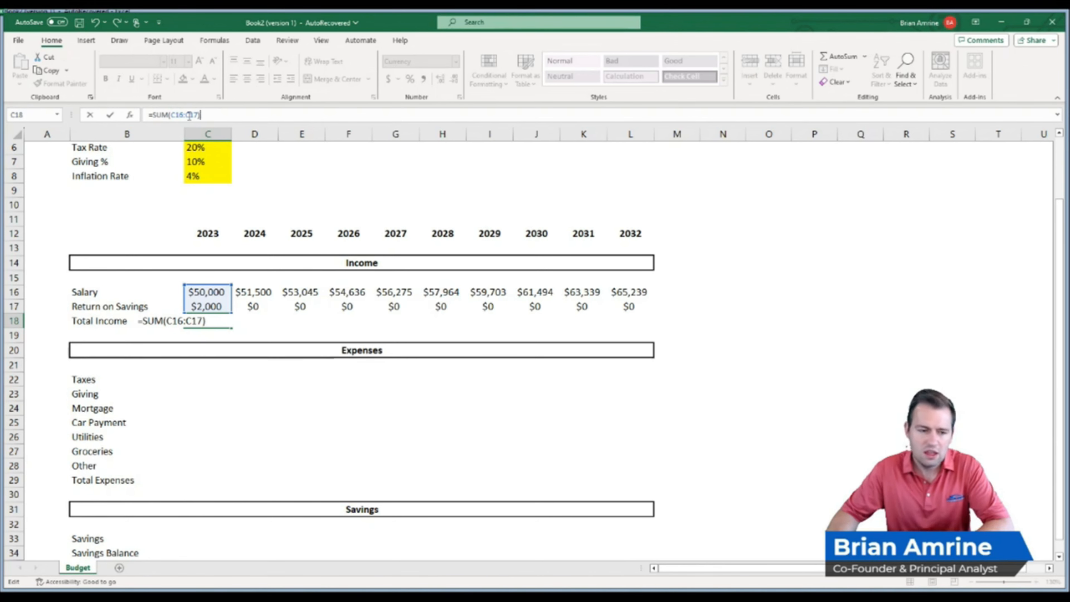
{"action": "key", "text": "Return"}
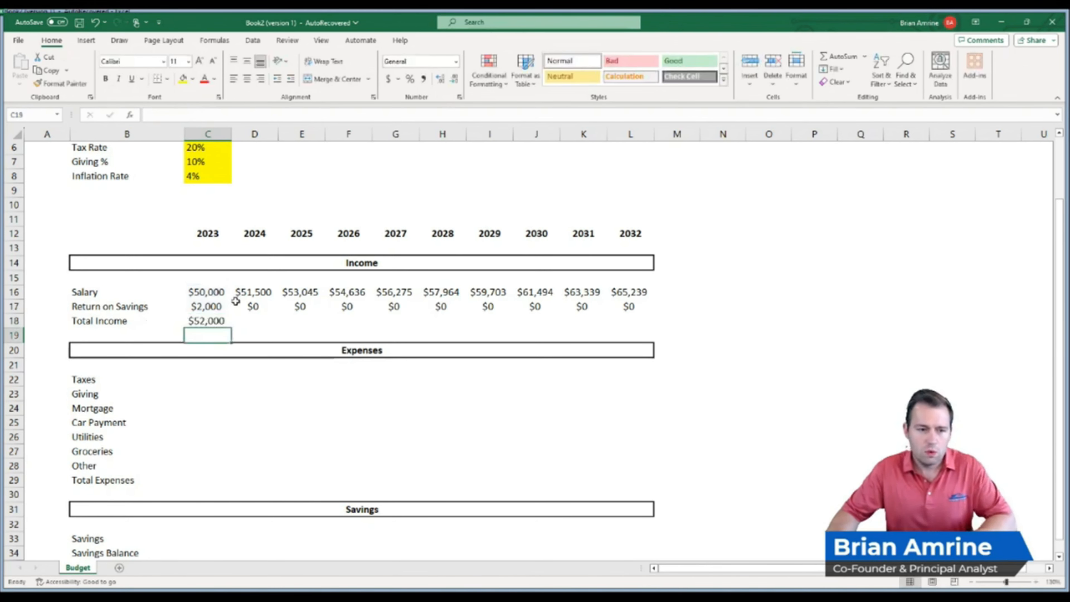
Fill the Total Income formula from C18 across to L18 and check the 2032 formula's references.
{"action": "left_click", "coordinate": [223, 323]}
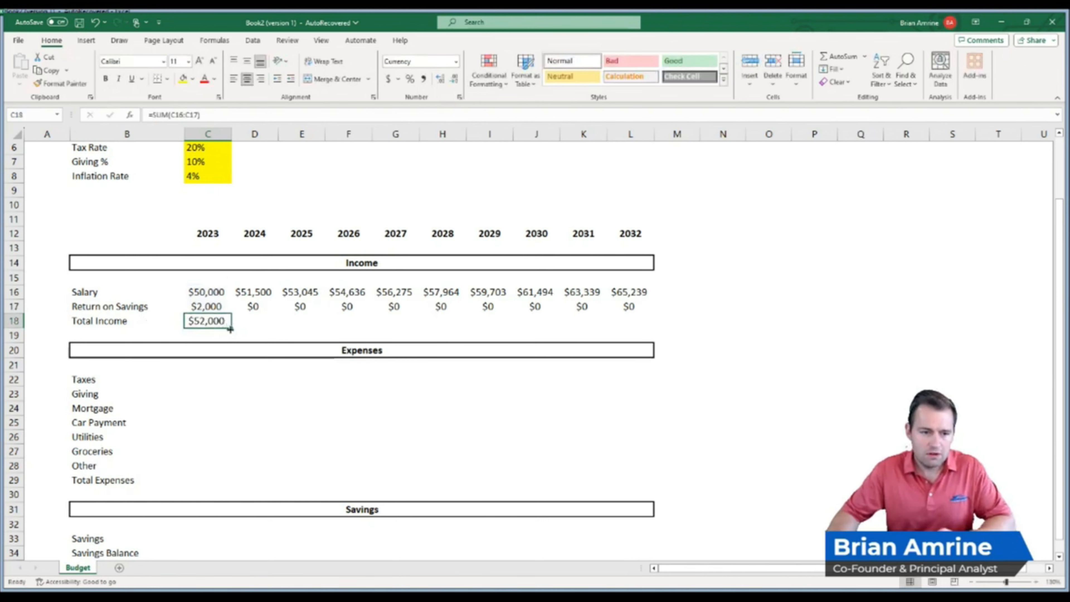
{"action": "left_click_drag", "start_coordinate": [230, 329], "coordinate": [651, 333]}
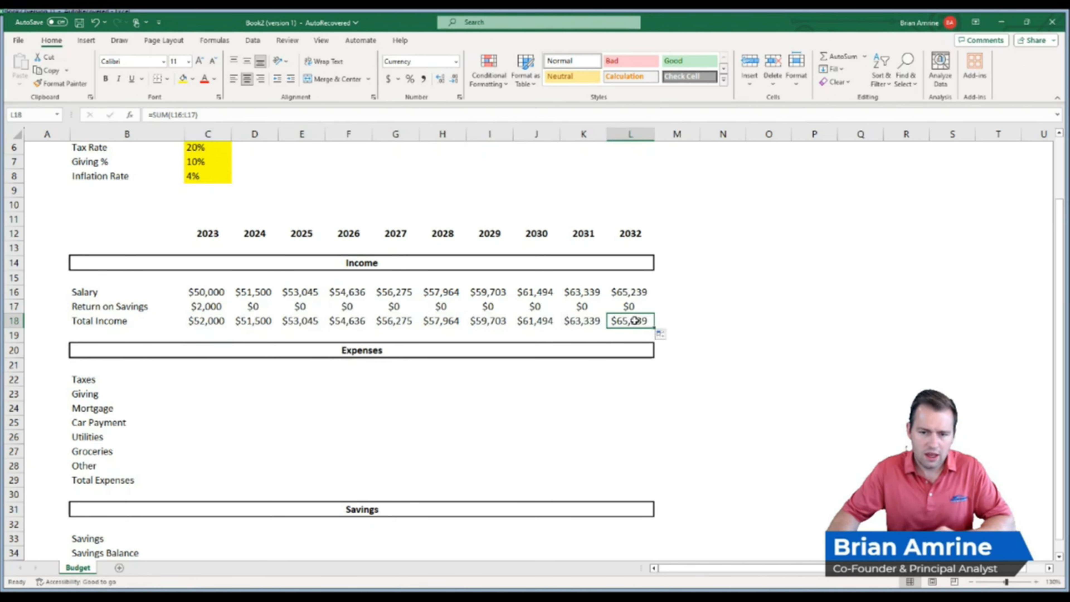
{"action": "double_click", "coordinate": [635, 323]}
{"action": "key", "text": "Return"}
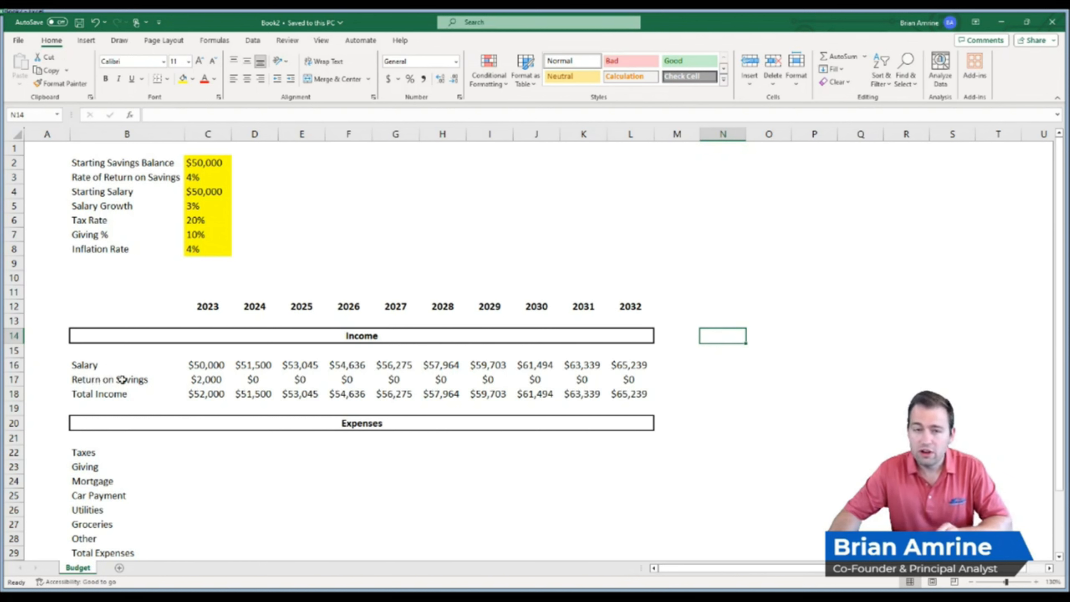
Add a bottom border beneath the Return on Savings row from B17 to L17, above Total Income.
{"action": "left_click", "coordinate": [122, 380]}
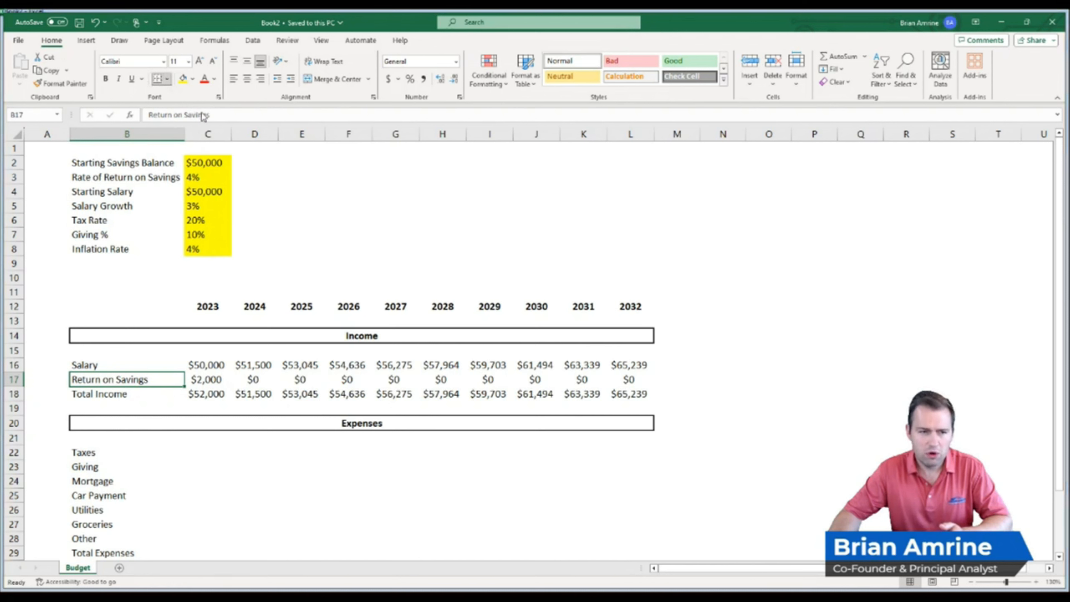
{"action": "left_click", "coordinate": [236, 339]}
{"action": "left_click_drag", "start_coordinate": [164, 378], "coordinate": [620, 385]}
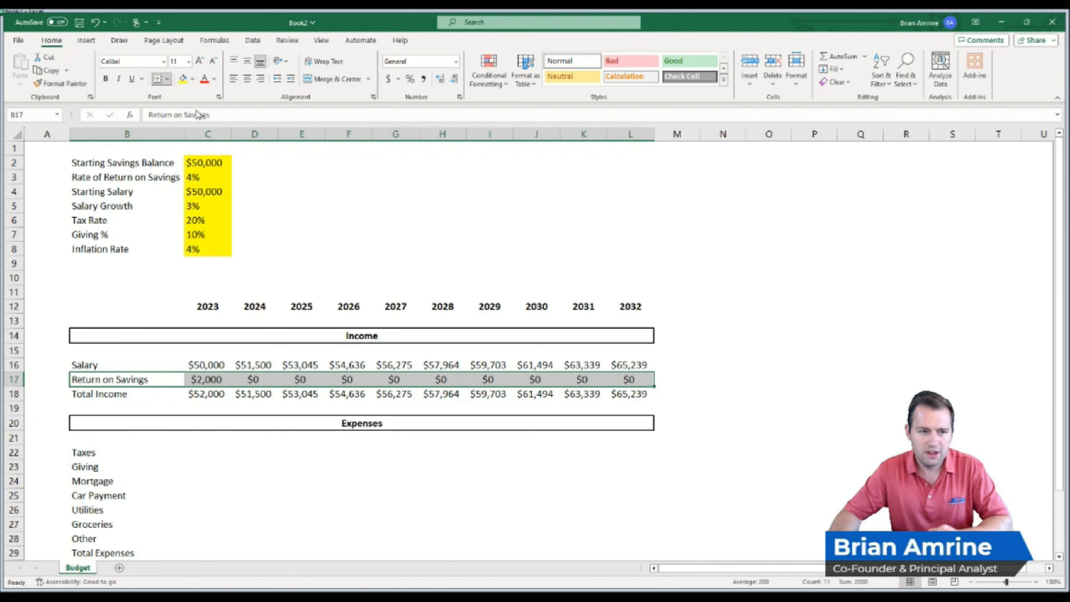
{"action": "left_click", "coordinate": [704, 336]}
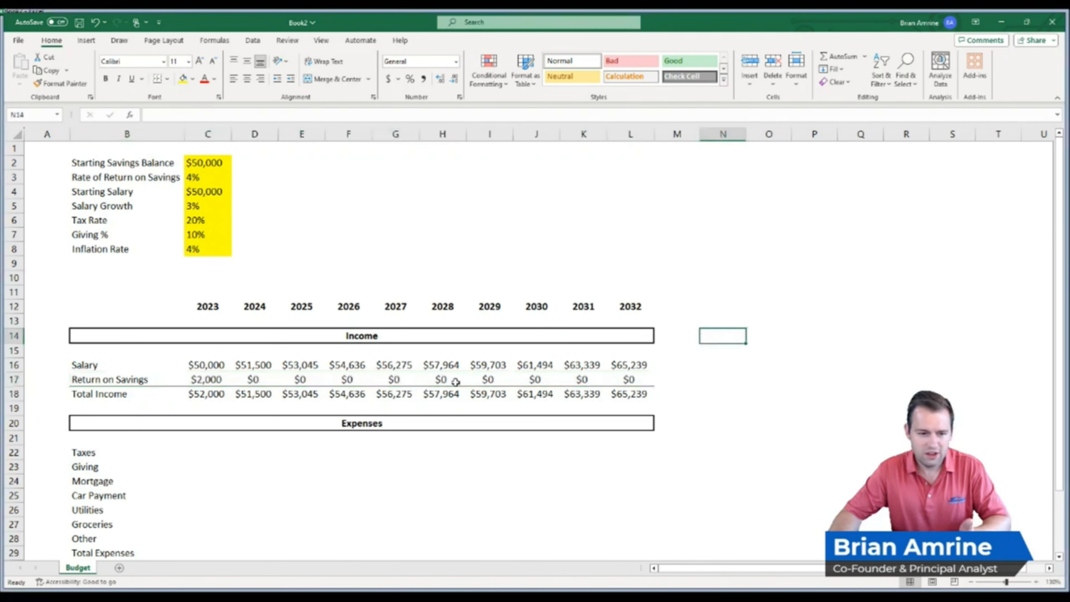